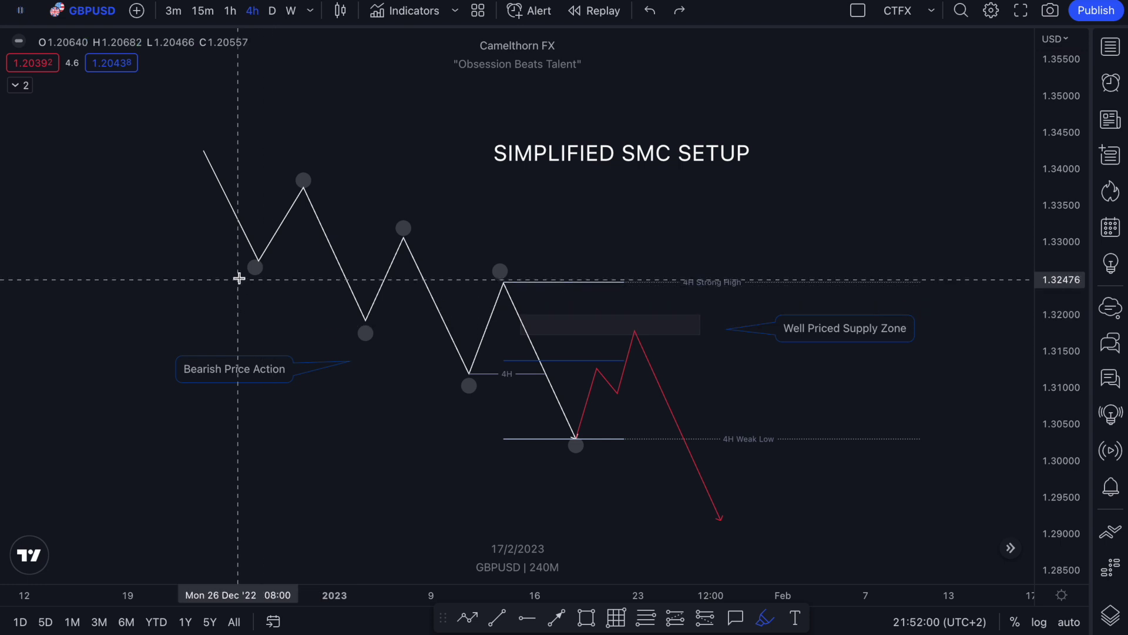
- Highlight the first three swing lows of the bearish price path with curved strokes and undo the strokes
drag(321, 329, 369, 351)
drag(421, 382, 448, 398)
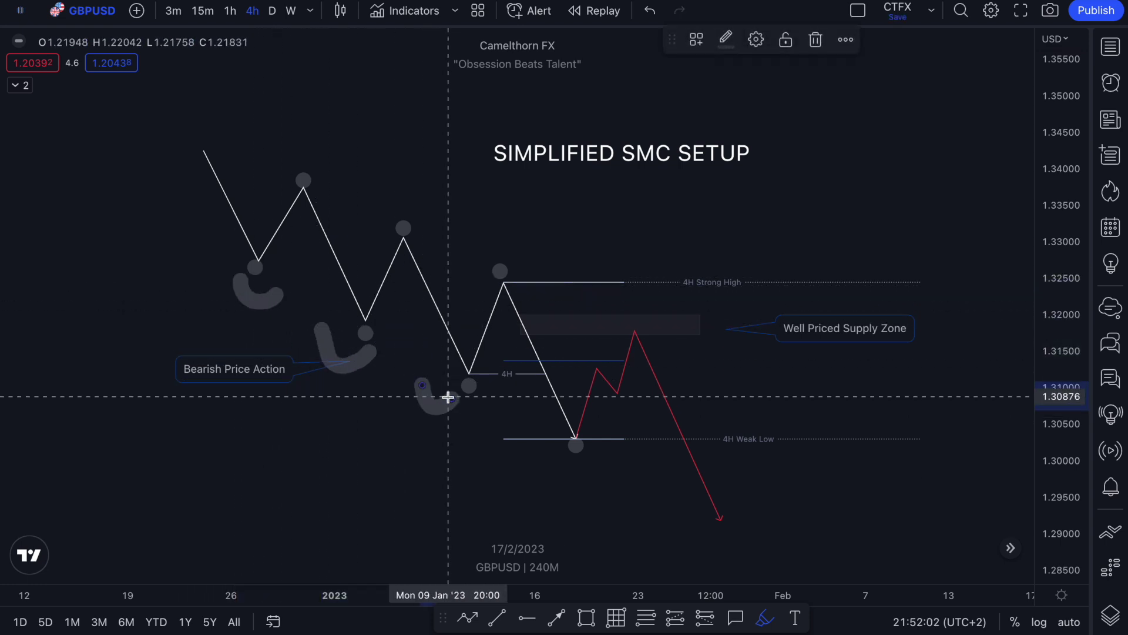
key(ctrl+z)
key(ctrl+z)
key(ctrl+z)
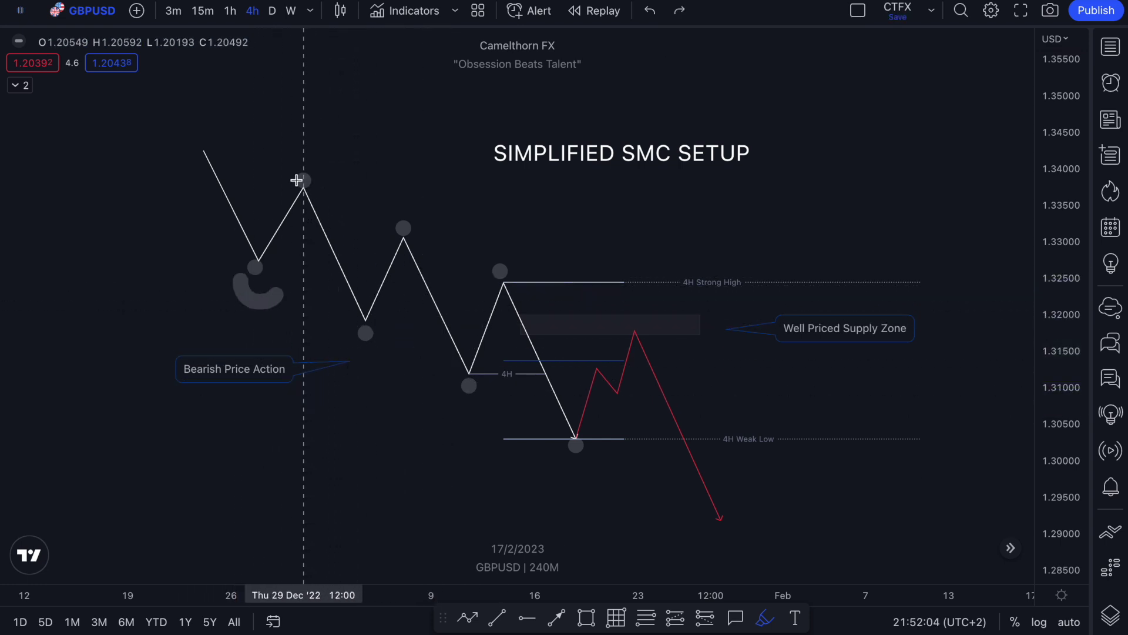
- Highlight the three descending swing highs of the bearish price path with arched strokes and undo them
drag(288, 179, 325, 182)
drag(378, 217, 441, 222)
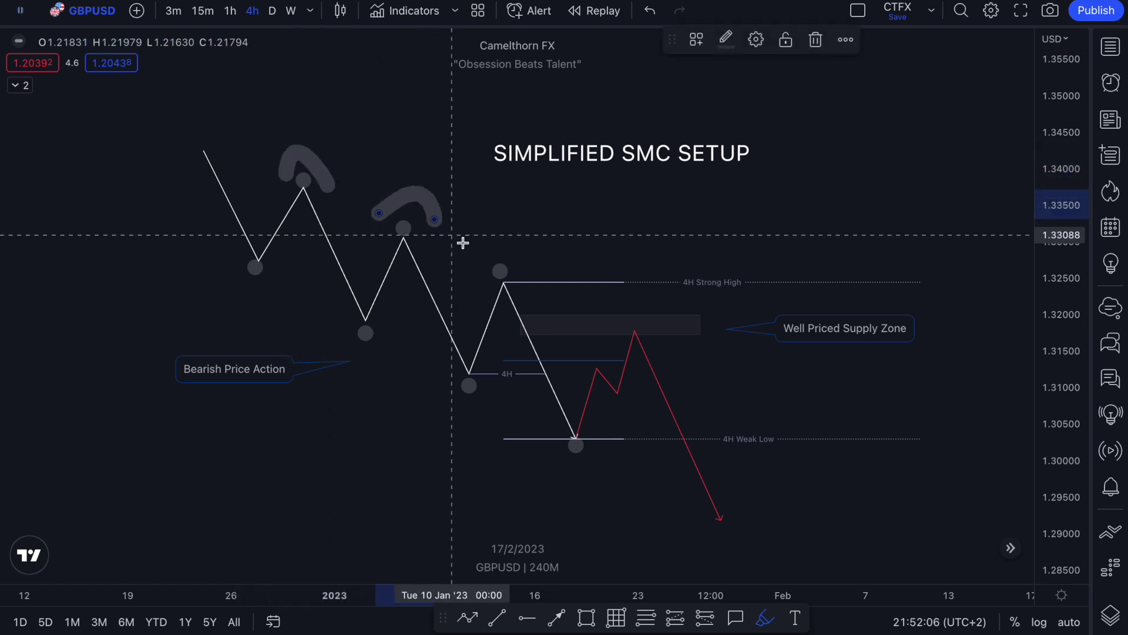
drag(477, 268, 515, 233)
key(ctrl+z)
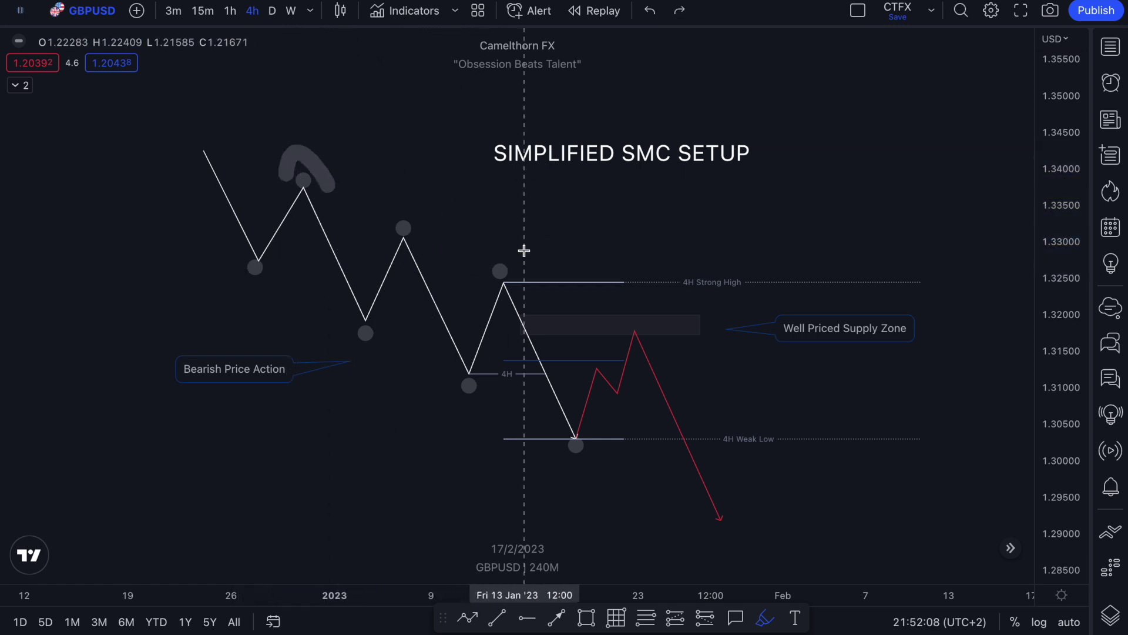
key(ctrl+z)
- Highlight the 4H structure break line and the swing low at the 4H Weak Low, undoing each stroke
drag(471, 374, 535, 377)
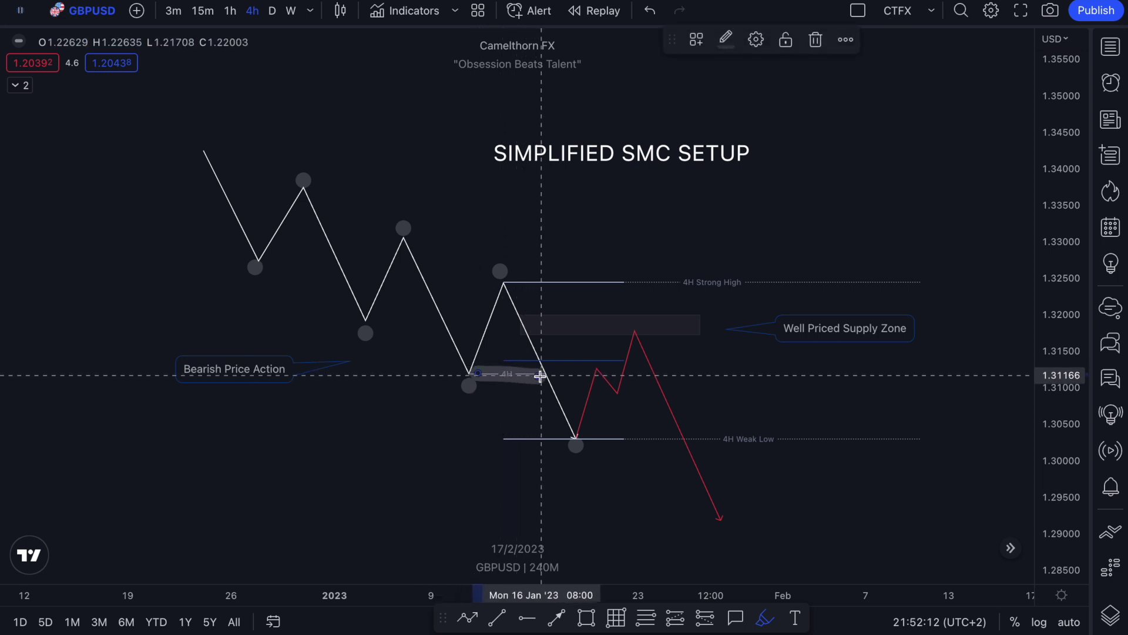
key(ctrl+z)
mouse_move(556, 443)
mouse_down()
mouse_move(569, 474)
mouse_move(591, 463)
mouse_up()
key(ctrl+z)
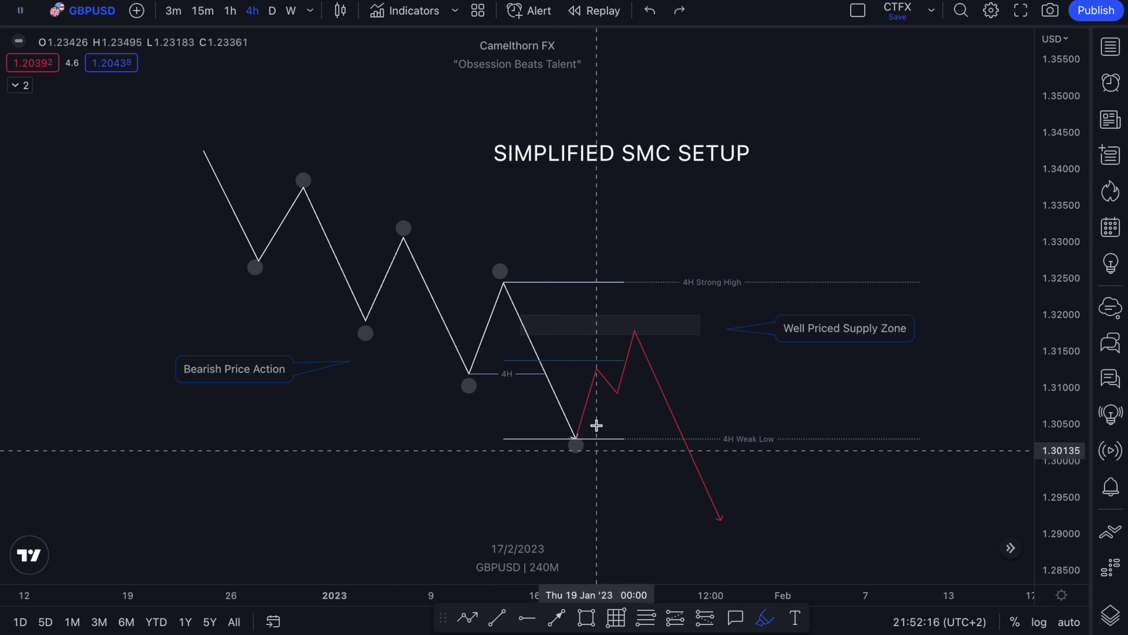
- Highlight the red pullback from the 4H Weak Low and circle the supply zone area above it, undoing both strokes
mouse_move(557, 440)
mouse_down()
mouse_move(613, 458)
mouse_move(583, 416)
mouse_move(617, 360)
mouse_up()
key(ctrl+z)
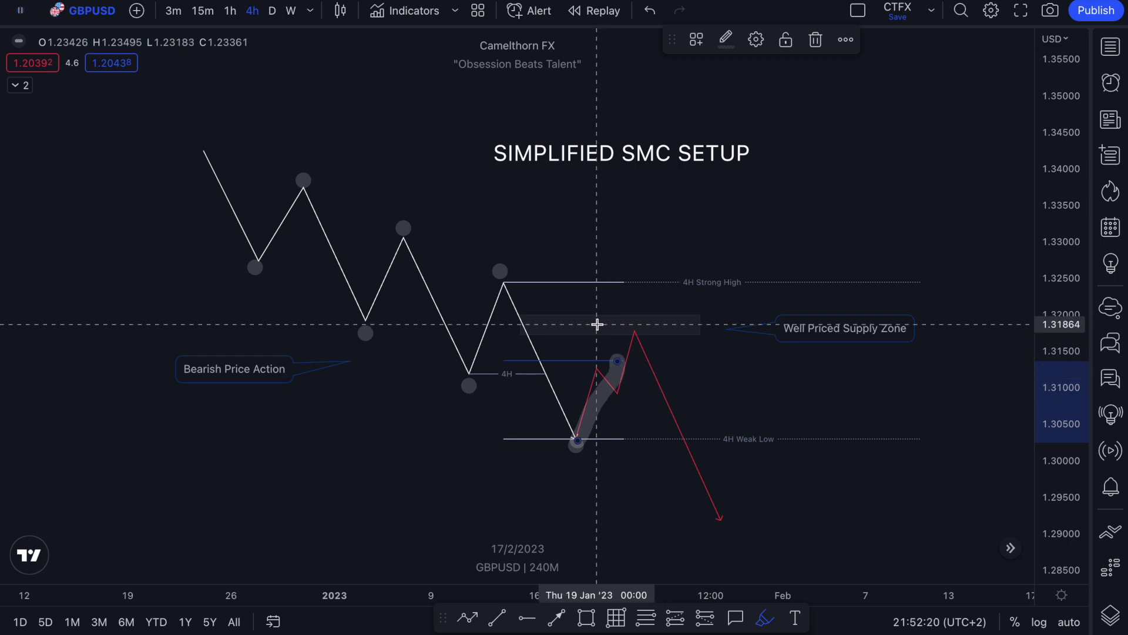
mouse_move(587, 300)
mouse_down()
mouse_move(567, 343)
mouse_move(589, 305)
mouse_up()
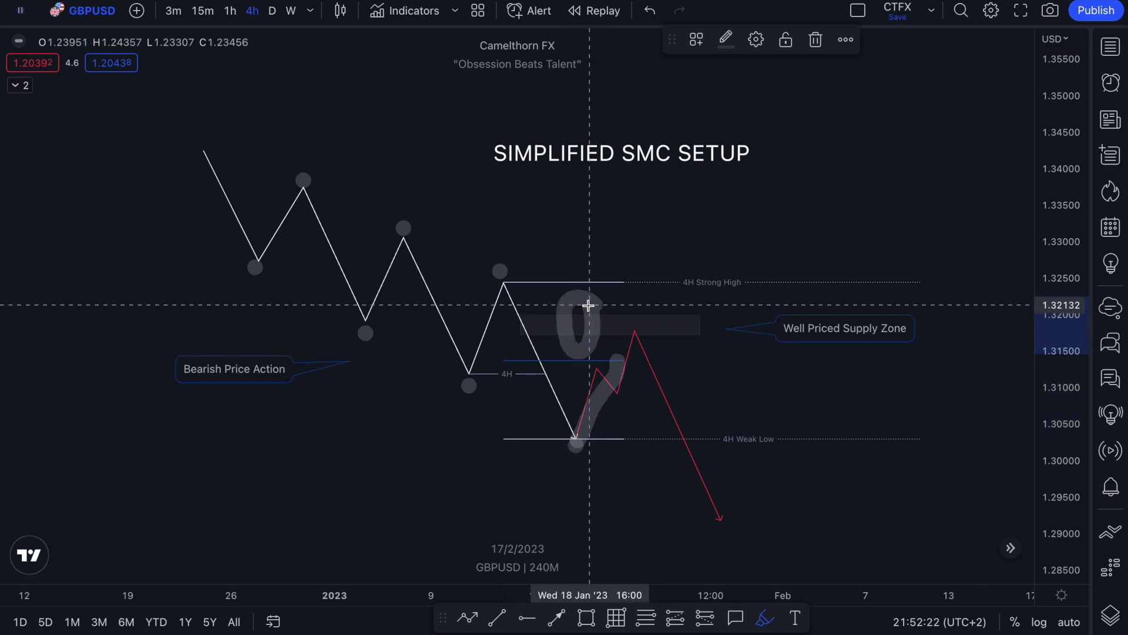
key(ctrl+z)
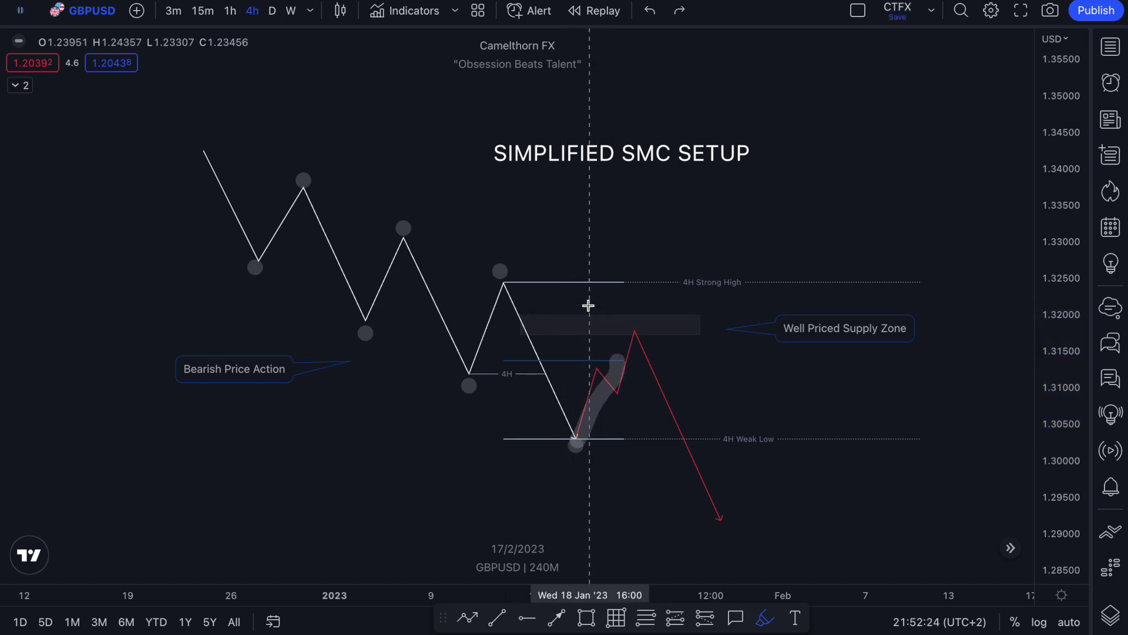
key(ctrl+z)
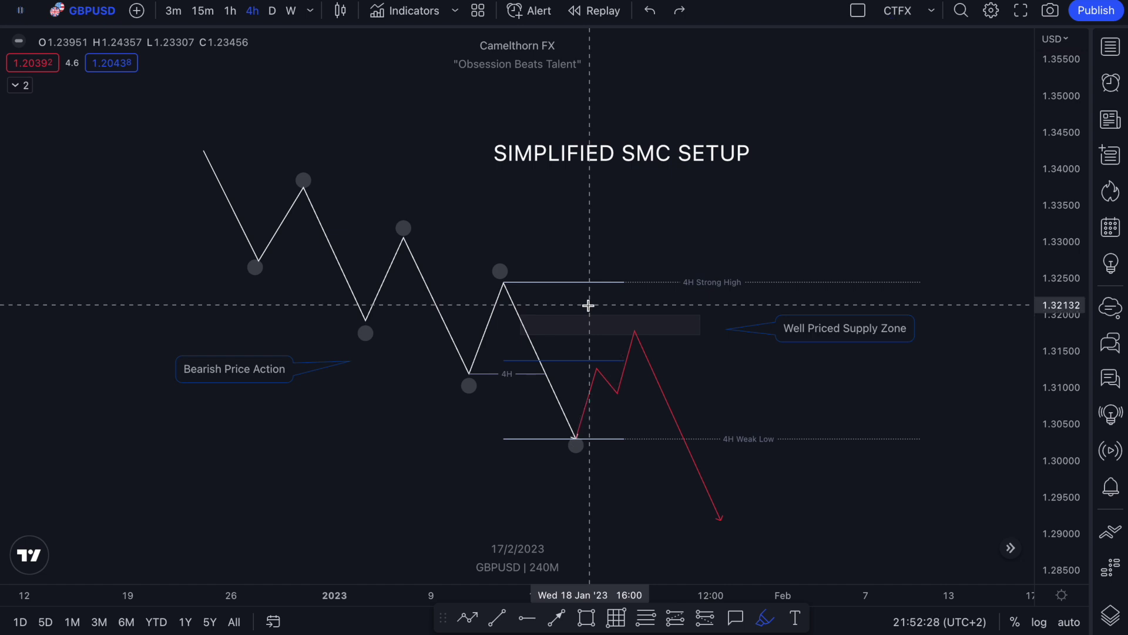
- Circle the red path's peak inside the supply zone and highlight the drop away from it, undoing the marks
mouse_move(649, 313)
mouse_down()
mouse_move(647, 340)
mouse_move(648, 320)
mouse_up()
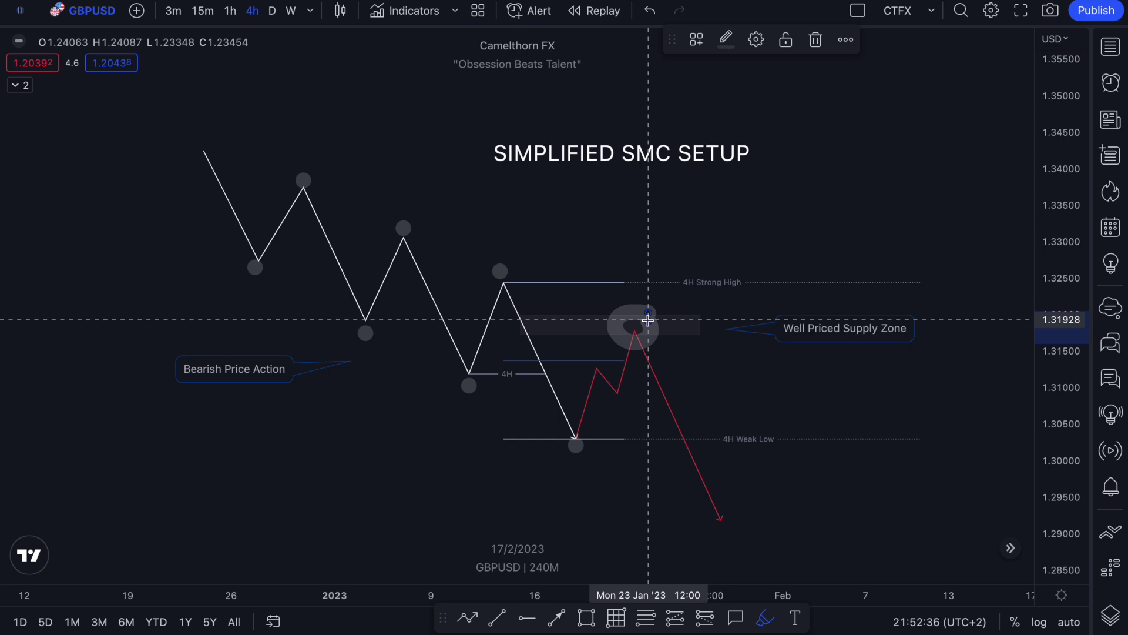
key(ctrl+z)
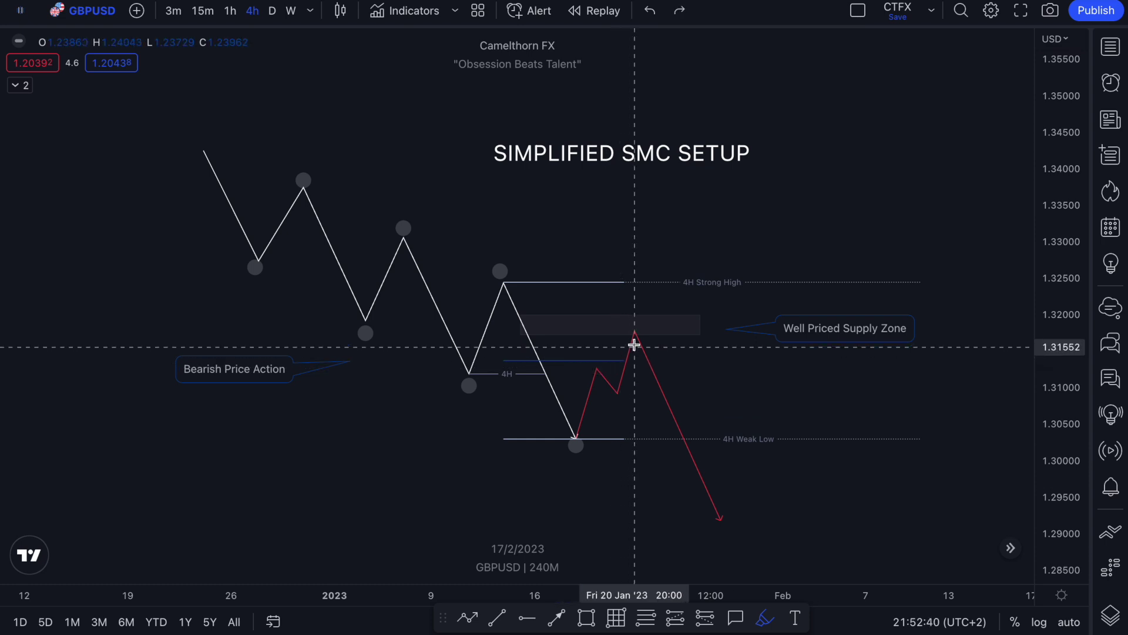
mouse_move(635, 322)
mouse_down()
mouse_move(645, 351)
mouse_move(658, 325)
mouse_up()
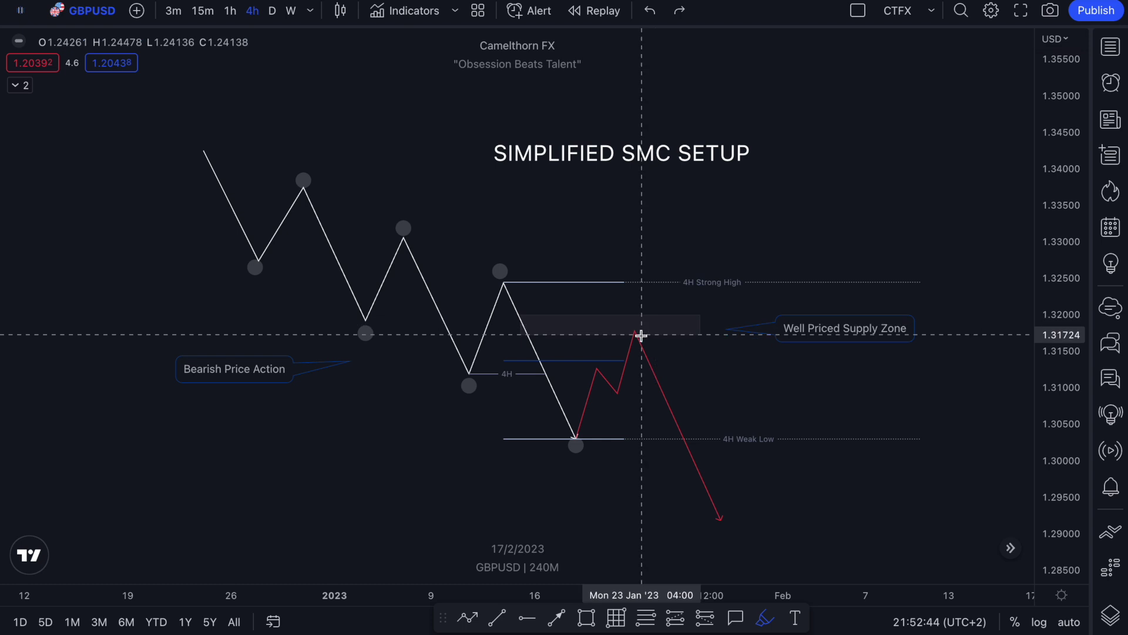
click(649, 326)
mouse_move(649, 326)
mouse_down()
mouse_move(730, 421)
mouse_move(693, 420)
mouse_move(748, 407)
mouse_move(738, 398)
mouse_up()
key(ctrl+z)
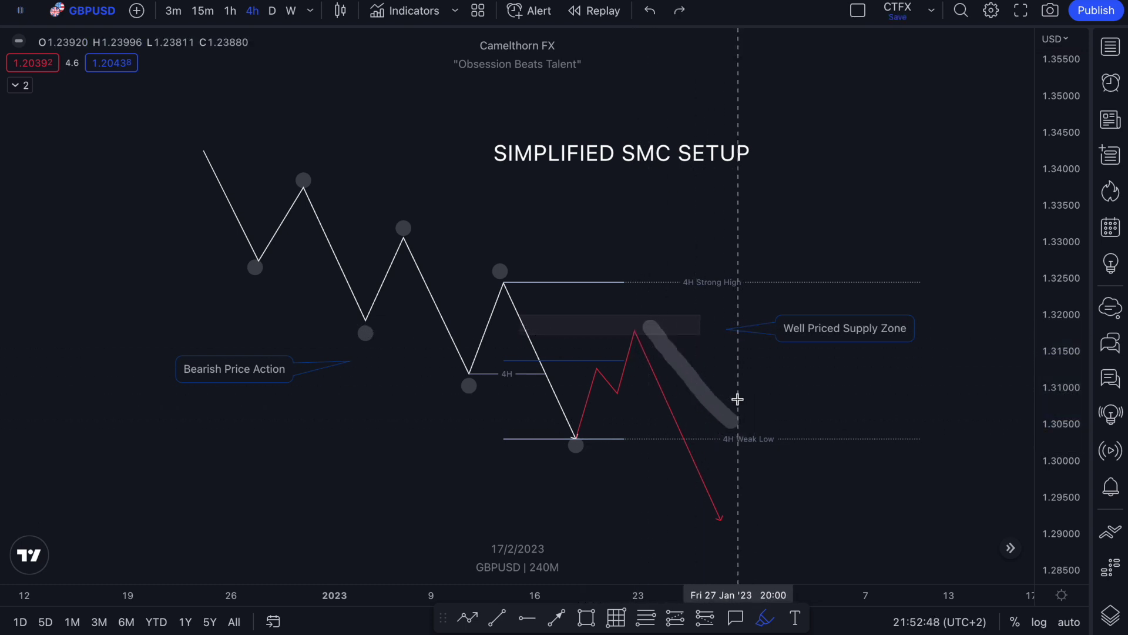
key(ctrl+z)
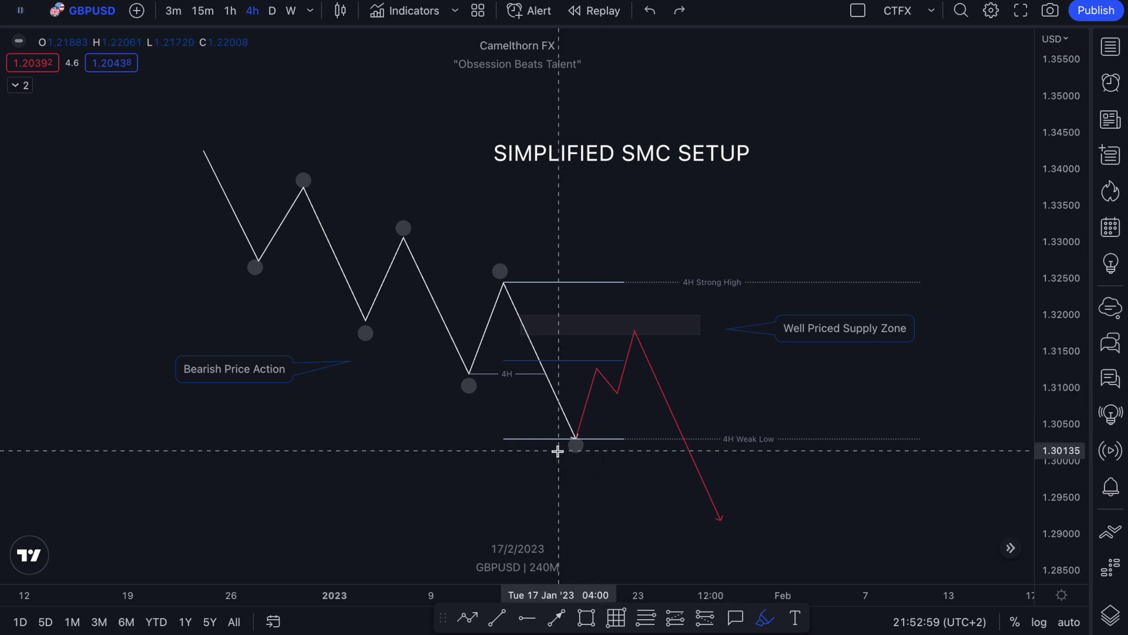
- Highlight the move from the 4H Weak Low up to the blue middle line and undo the strokes
click(557, 448)
mouse_move(556, 448)
mouse_down()
mouse_move(567, 469)
mouse_move(587, 469)
mouse_move(587, 450)
mouse_move(597, 452)
mouse_move(577, 436)
mouse_move(609, 366)
mouse_up()
key(ctrl+z)
key(ctrl+z)
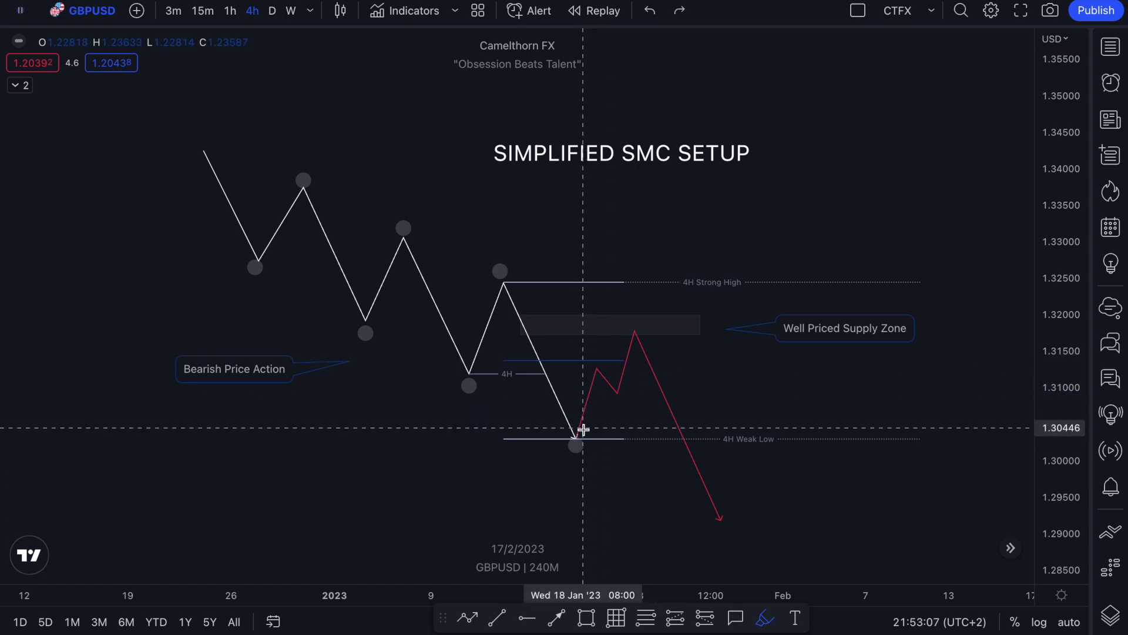
- Highlight the area below the red pullback and the rise from the low toward the supply zone, undoing the strokes
mouse_move(611, 398)
mouse_down()
mouse_move(650, 431)
mouse_move(679, 421)
mouse_up()
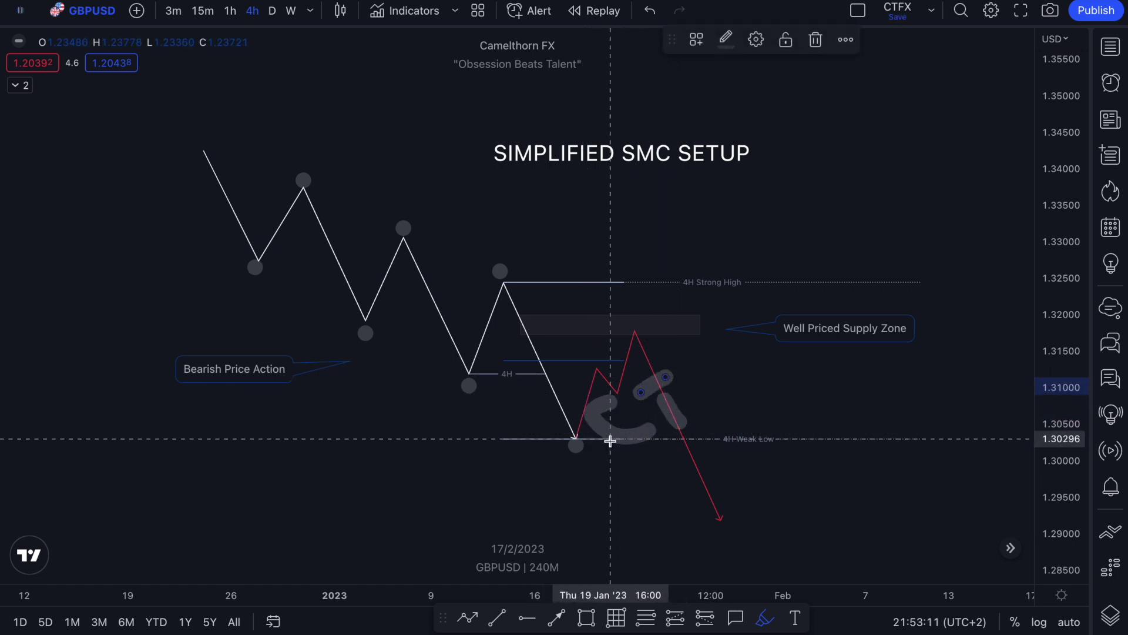
key(ctrl+z)
key(ctrl+z)
drag(580, 432, 620, 341)
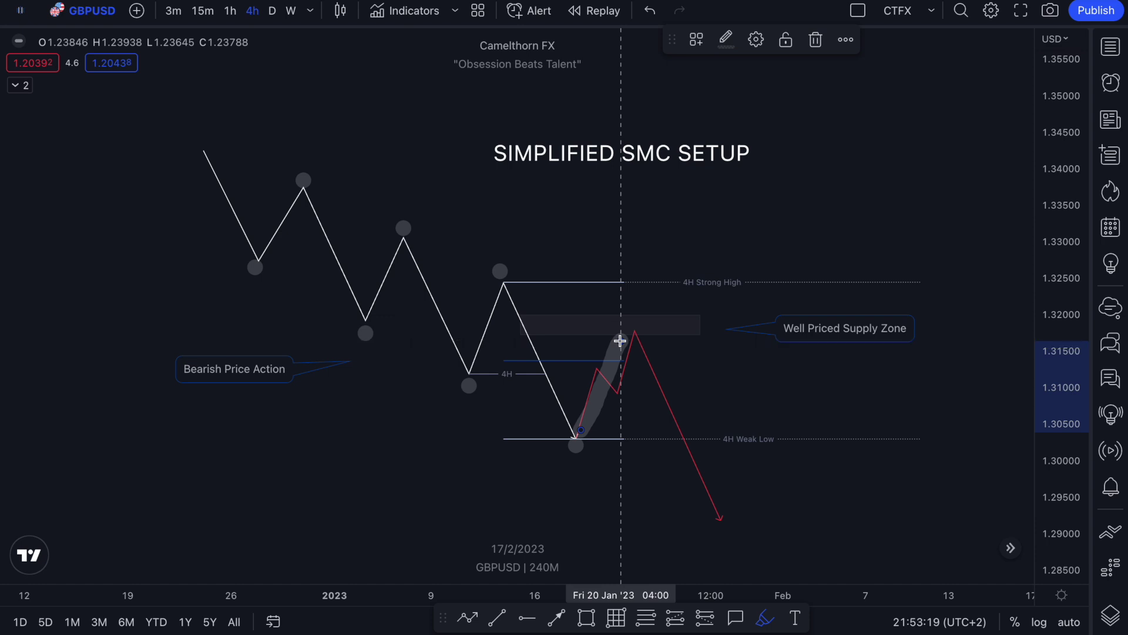
key(ctrl+z)
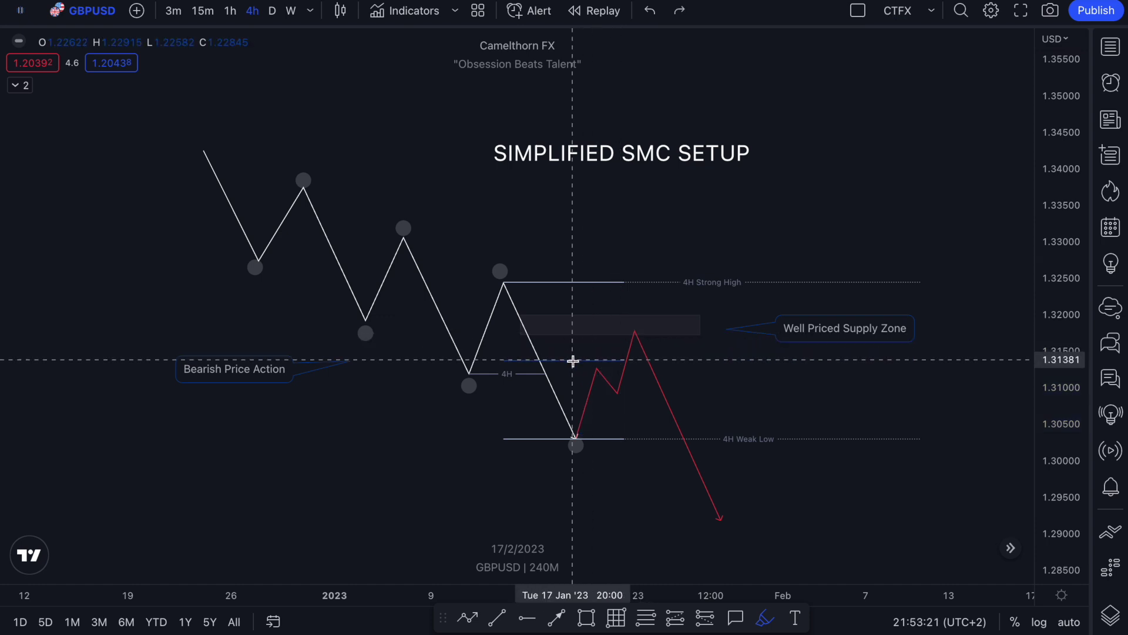
- Highlight the expected fall from the supply zone past the 4H Weak Low and the start of the pullback, undoing both strokes
mouse_move(650, 320)
mouse_down()
mouse_move(624, 324)
mouse_move(649, 324)
mouse_move(768, 478)
mouse_move(806, 504)
mouse_move(785, 458)
mouse_up()
key(ctrl+z)
mouse_move(582, 439)
mouse_down()
mouse_move(572, 428)
mouse_move(591, 369)
mouse_move(617, 362)
mouse_move(624, 421)
mouse_move(579, 433)
mouse_move(587, 438)
mouse_move(599, 389)
mouse_move(632, 421)
mouse_up()
key(ctrl+z)
- Highlight the red pullback around the blue middle line of the range and undo the strokes
drag(589, 383, 641, 383)
drag(522, 363, 614, 375)
key(ctrl+z)
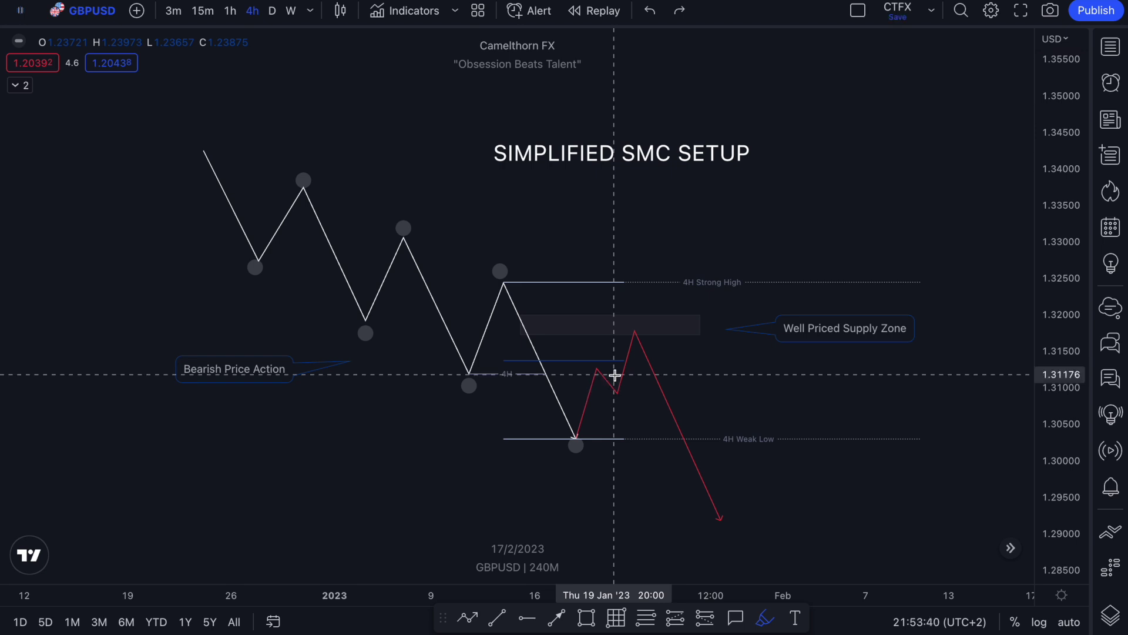
- Mark the swing at the 4H Weak Low and the swing at the 4H Strong High with curved strokes, undoing each mark
mouse_move(559, 447)
mouse_down()
mouse_move(553, 464)
mouse_move(573, 479)
mouse_move(589, 453)
mouse_up()
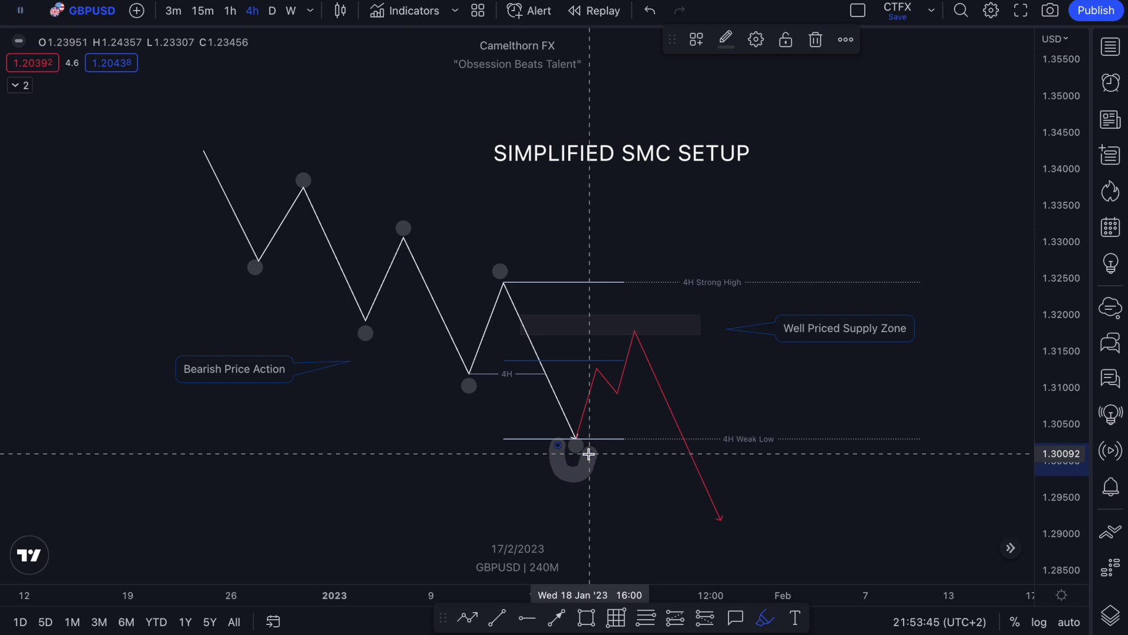
key(ctrl+z)
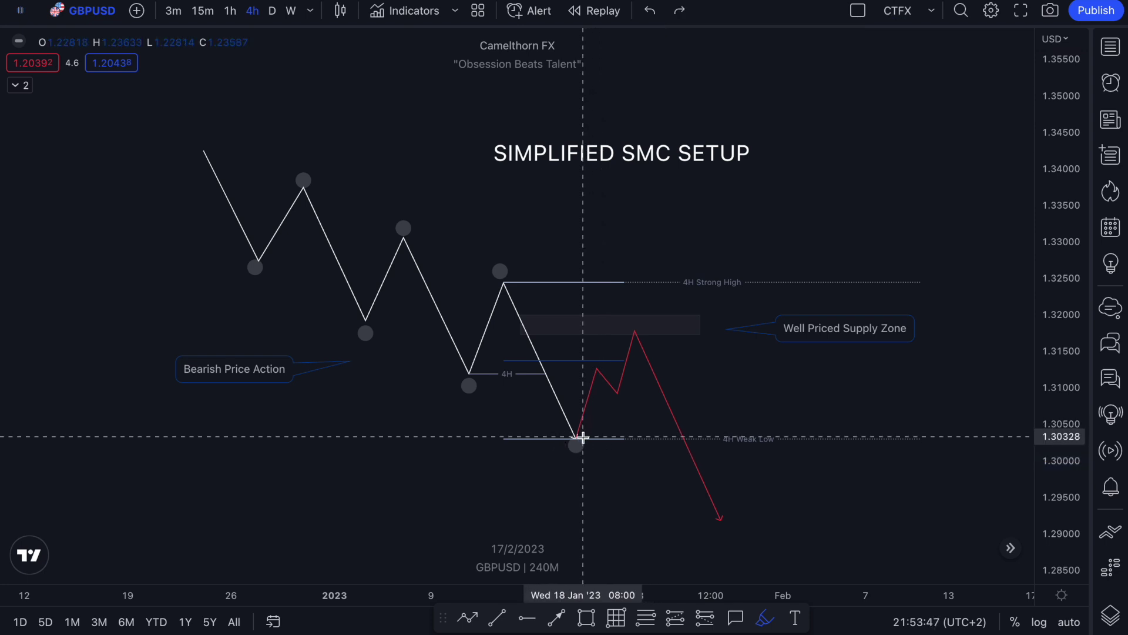
click(583, 437)
click(648, 358)
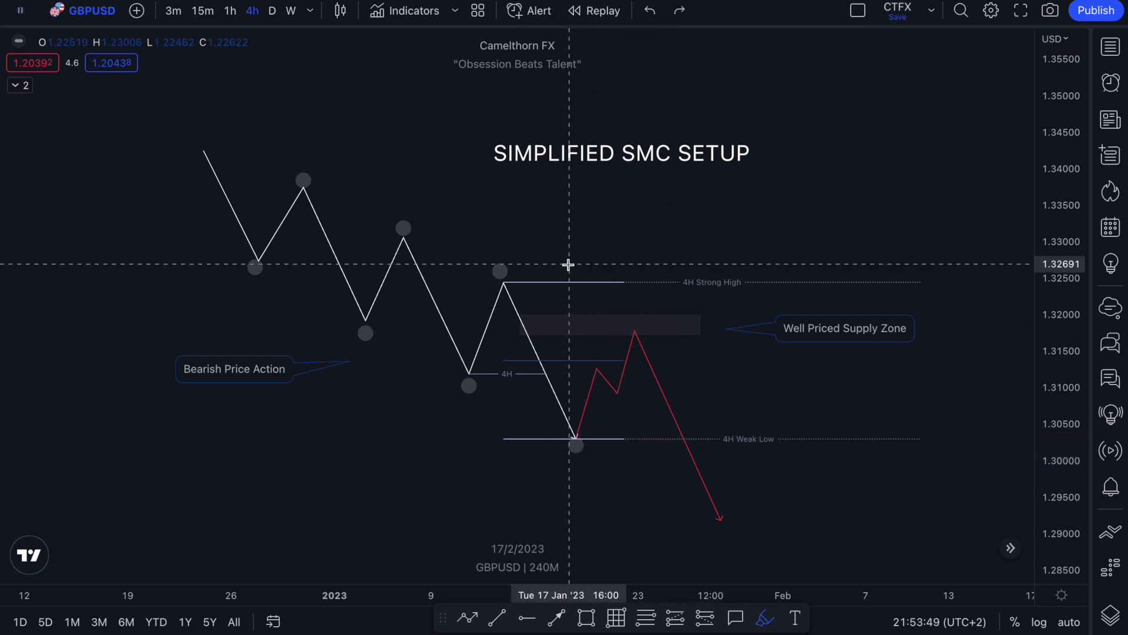
click(647, 282)
click(529, 278)
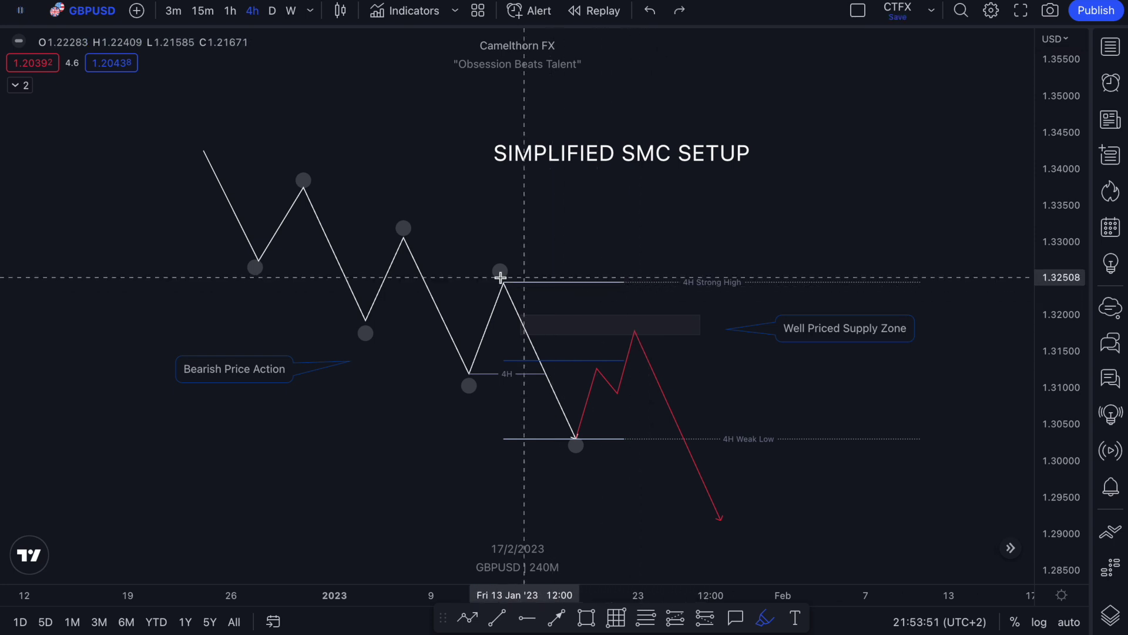
mouse_move(478, 280)
mouse_down()
mouse_move(506, 245)
mouse_move(522, 275)
mouse_up()
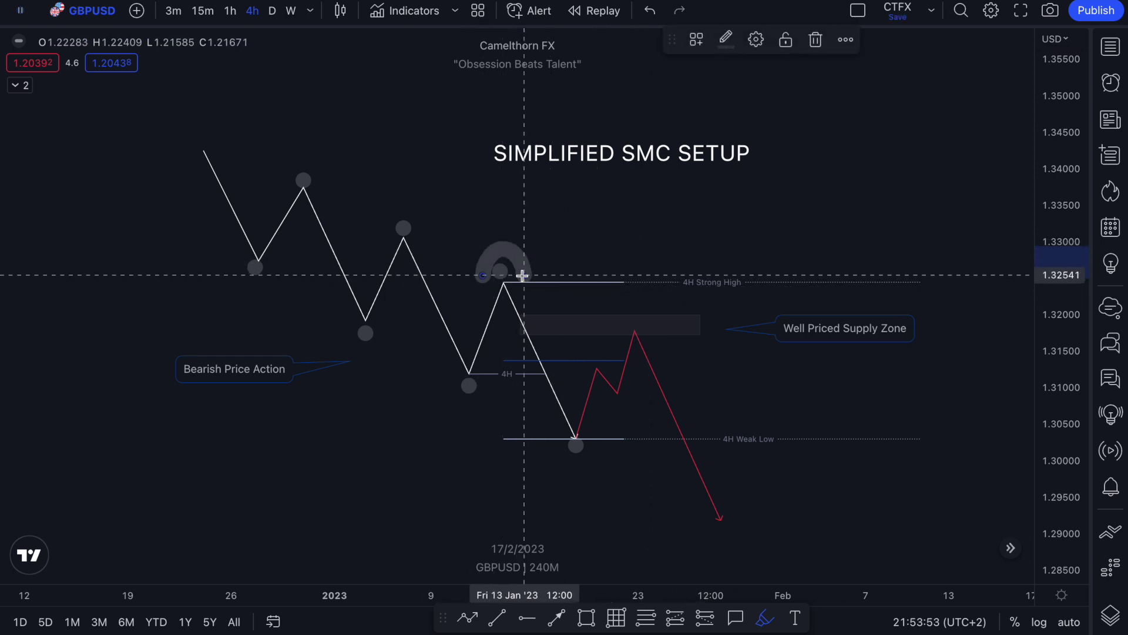
key(ctrl+z)
- Highlight the bearish leg from the 4H Strong High to the Weak Low and the 4H break line it crosses, undoing the strokes
mouse_move(503, 275)
mouse_down()
mouse_move(557, 425)
mouse_move(597, 442)
mouse_up()
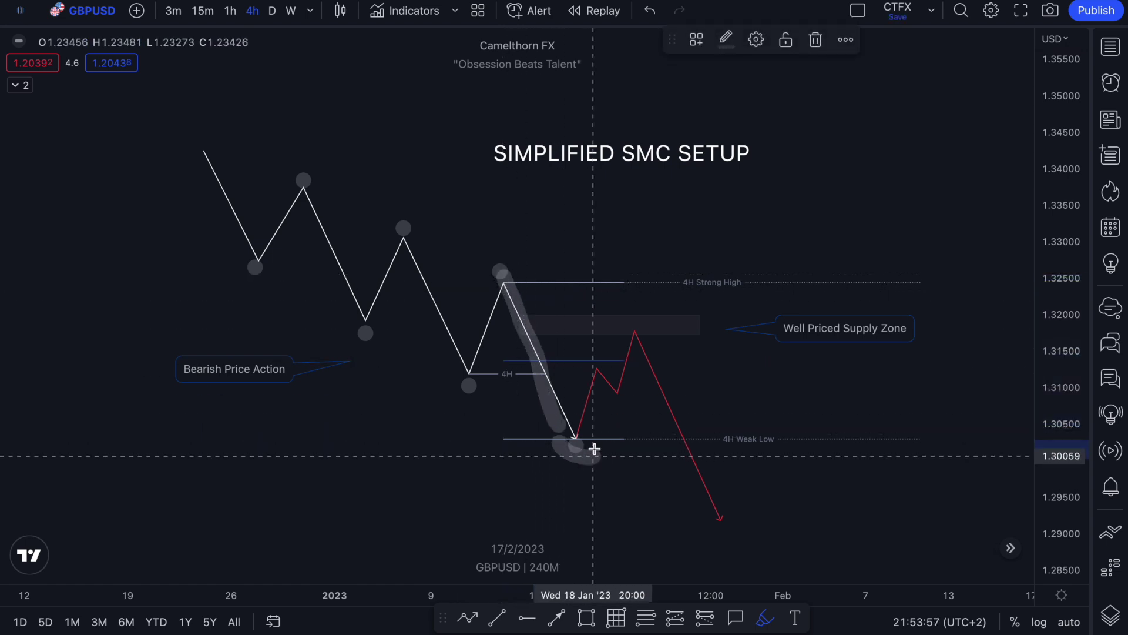
drag(473, 375, 542, 375)
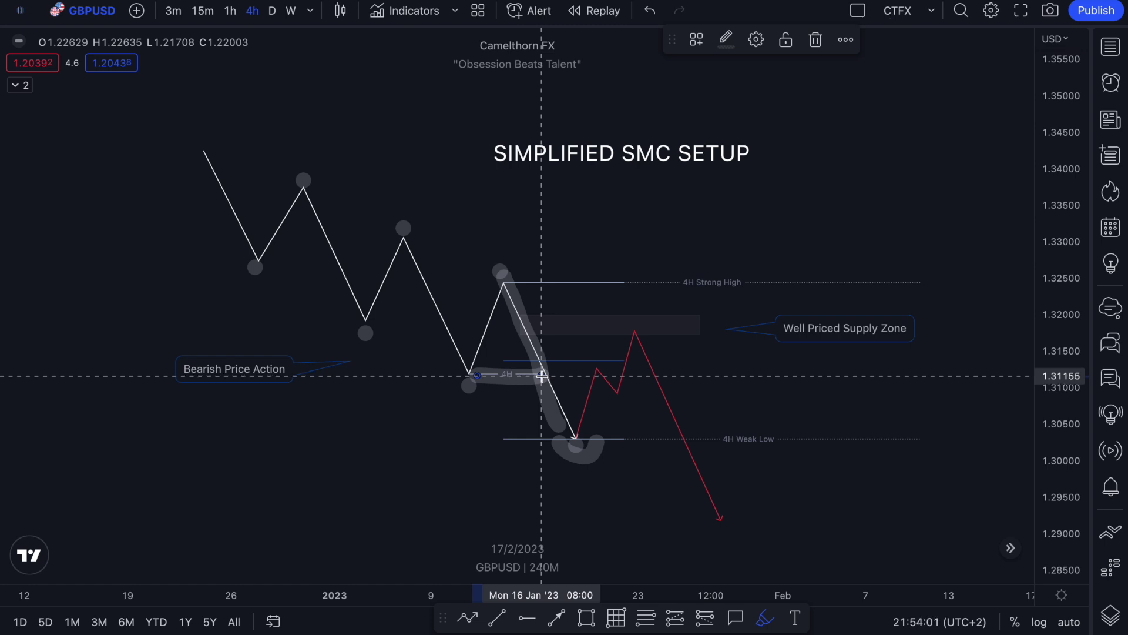
key(ctrl+z)
key(ctrl+z)
key(ctrl+z)
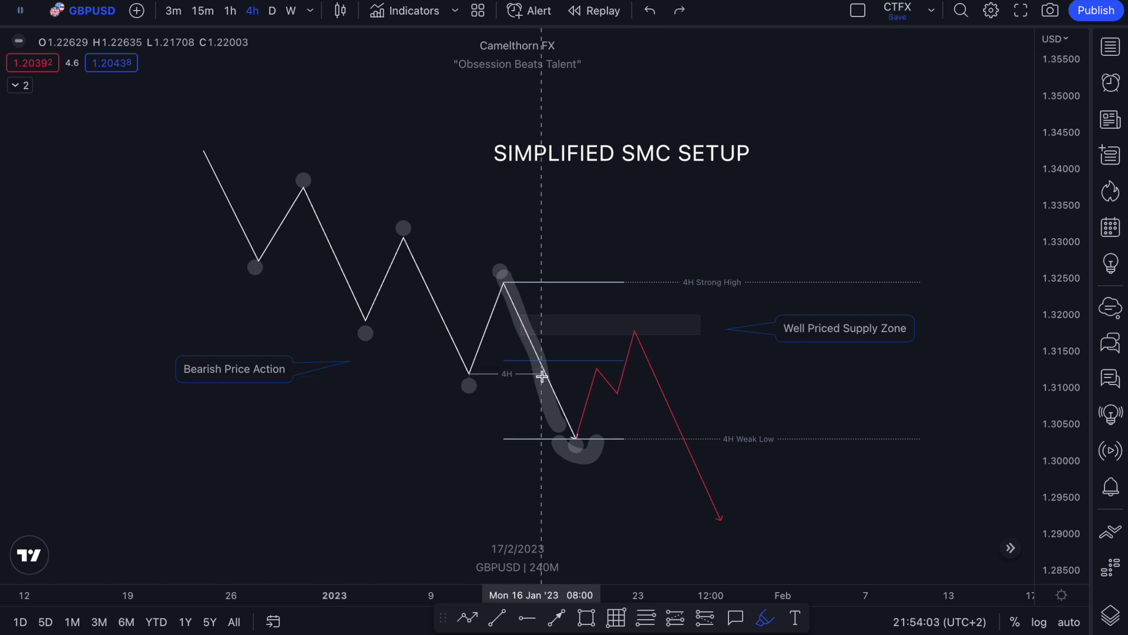
- Highlight the 4H Weak Low label and the pullback from the low into the supply zone, undoing the strokes
mouse_move(746, 432)
mouse_down()
mouse_move(731, 423)
mouse_move(706, 441)
mouse_move(768, 458)
mouse_up()
key(ctrl+z)
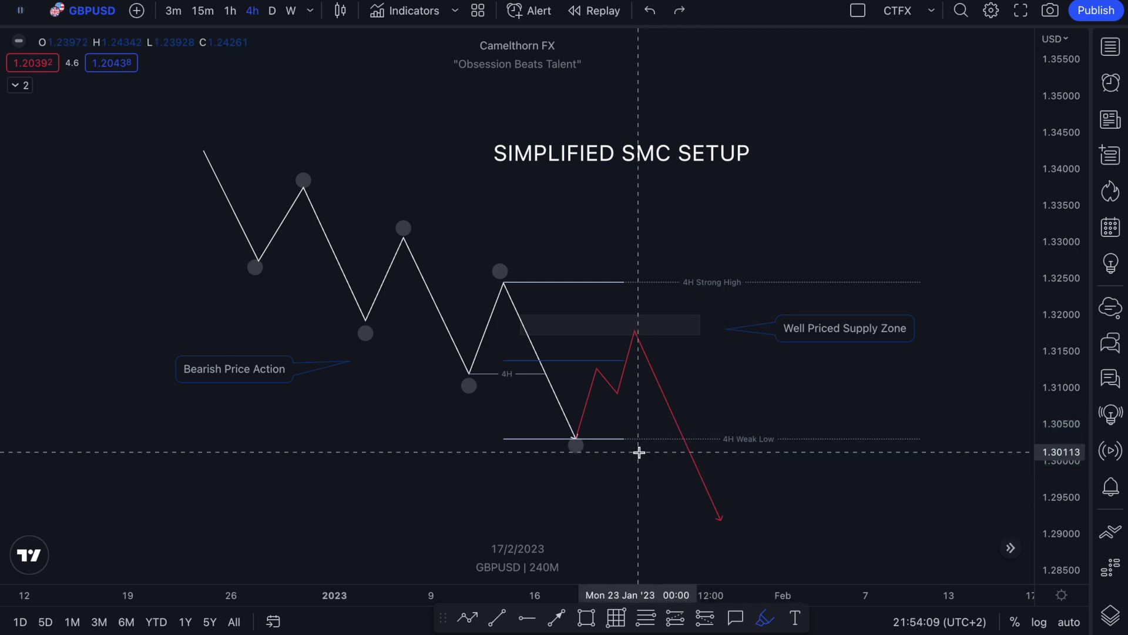
drag(578, 446, 628, 366)
mouse_move(601, 303)
mouse_down()
mouse_move(564, 312)
mouse_move(600, 325)
mouse_up()
key(ctrl+z)
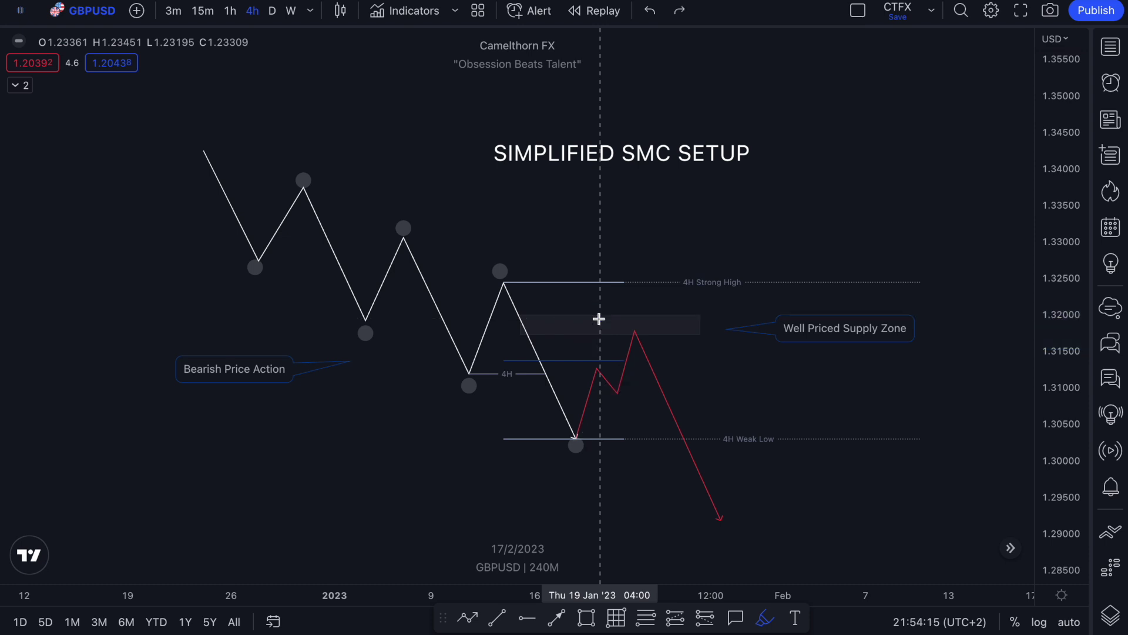
- Highlight the red path's drop from the supply zone to its arrow tip below the 4H Weak Low, undoing the strokes
drag(629, 320, 705, 491)
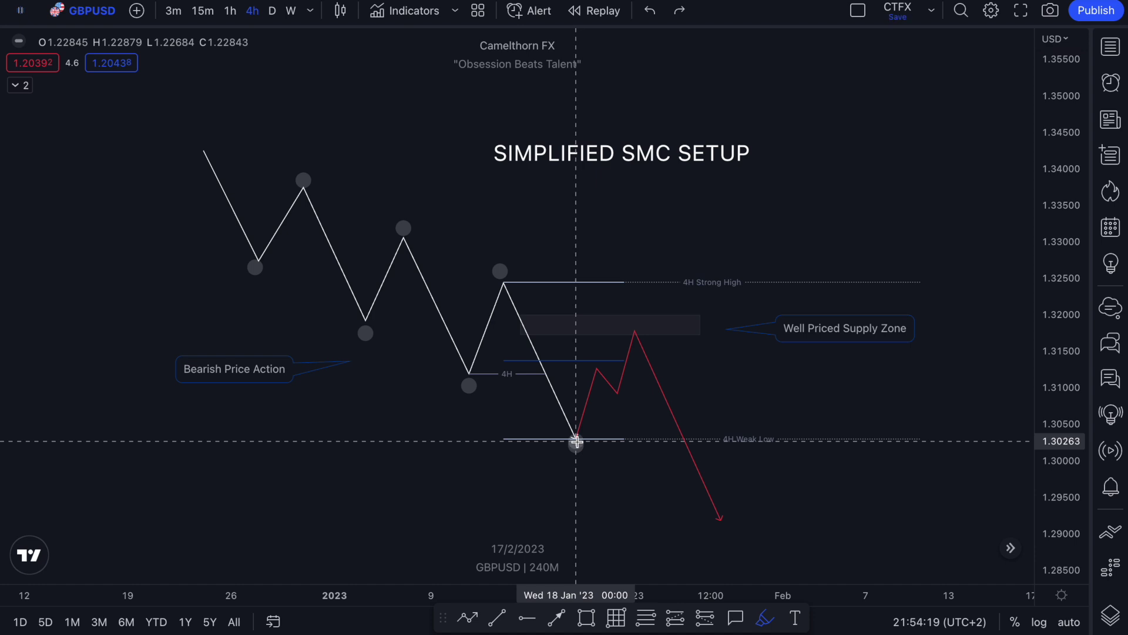
drag(576, 441, 655, 436)
mouse_move(645, 336)
mouse_down()
mouse_move(710, 443)
mouse_move(722, 511)
mouse_move(703, 524)
mouse_move(723, 541)
mouse_move(742, 535)
mouse_up()
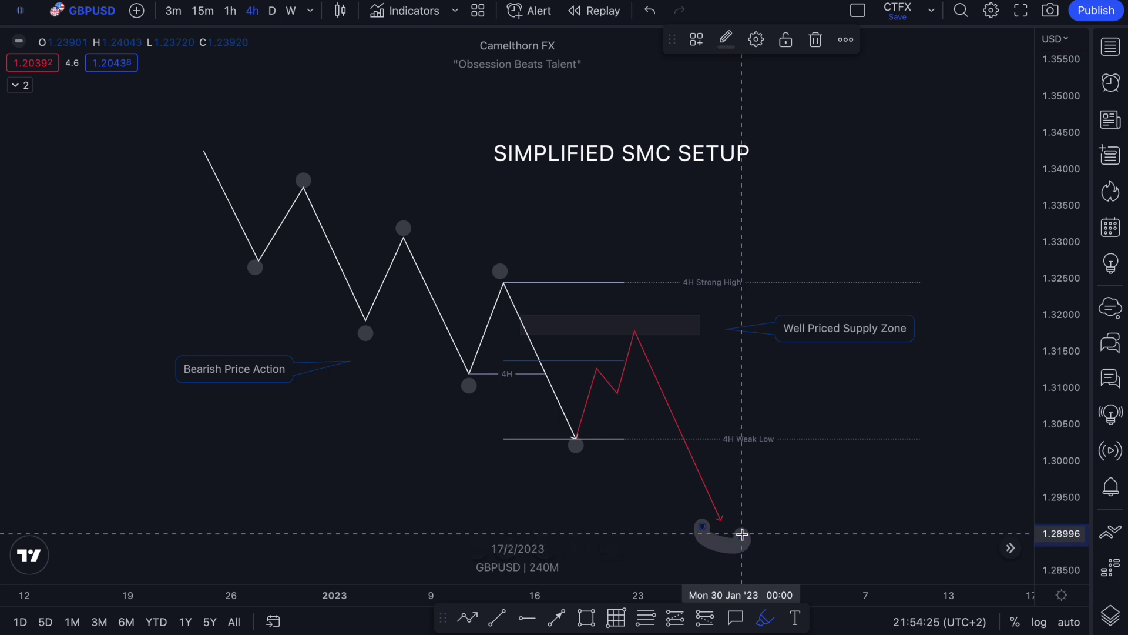
drag(733, 433, 745, 441)
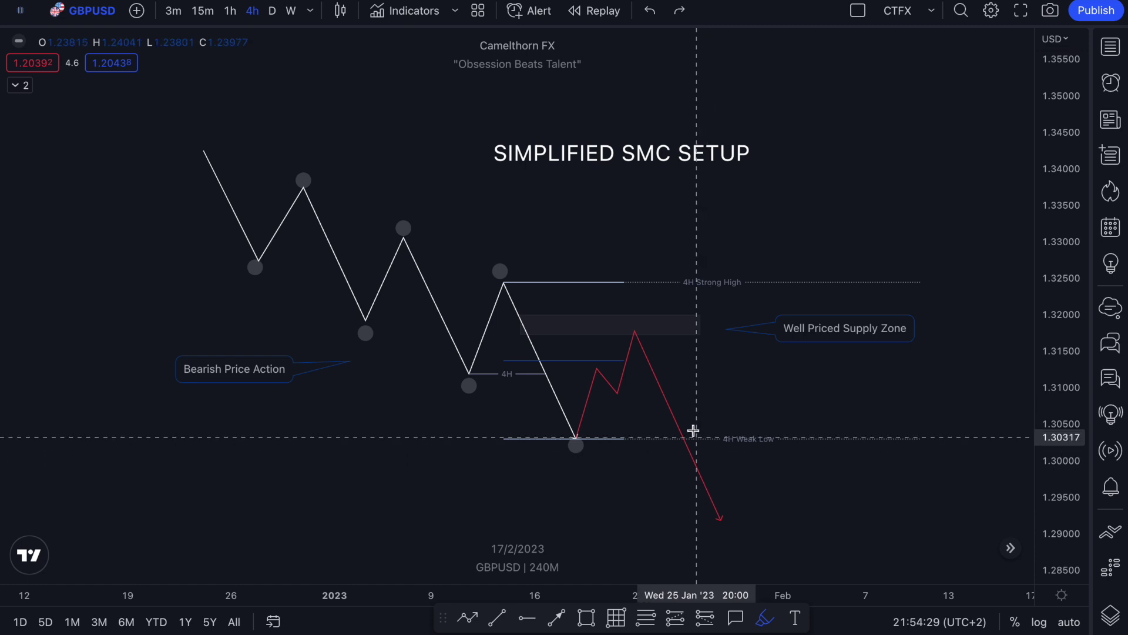
- Highlight the 4H Strong High and Weak Low levels and the supply zone between them, undoing the strokes
click(624, 283)
drag(624, 284, 712, 292)
drag(618, 441, 705, 448)
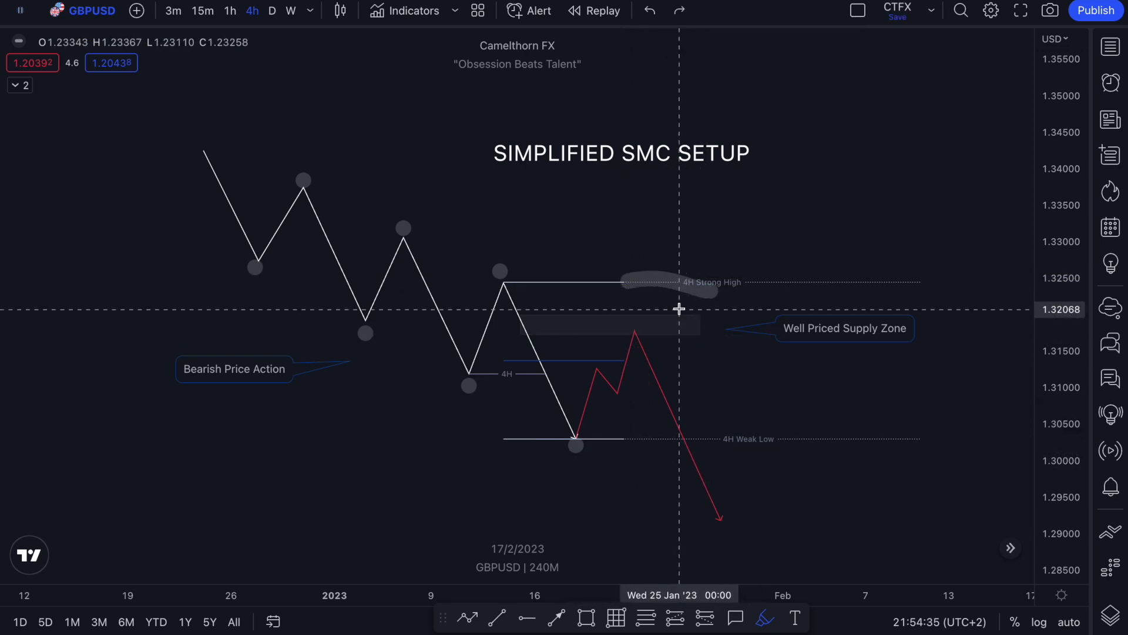
mouse_move(680, 312)
mouse_down()
mouse_move(606, 310)
mouse_move(585, 382)
mouse_move(623, 413)
mouse_move(730, 407)
mouse_move(708, 312)
mouse_move(691, 311)
mouse_up()
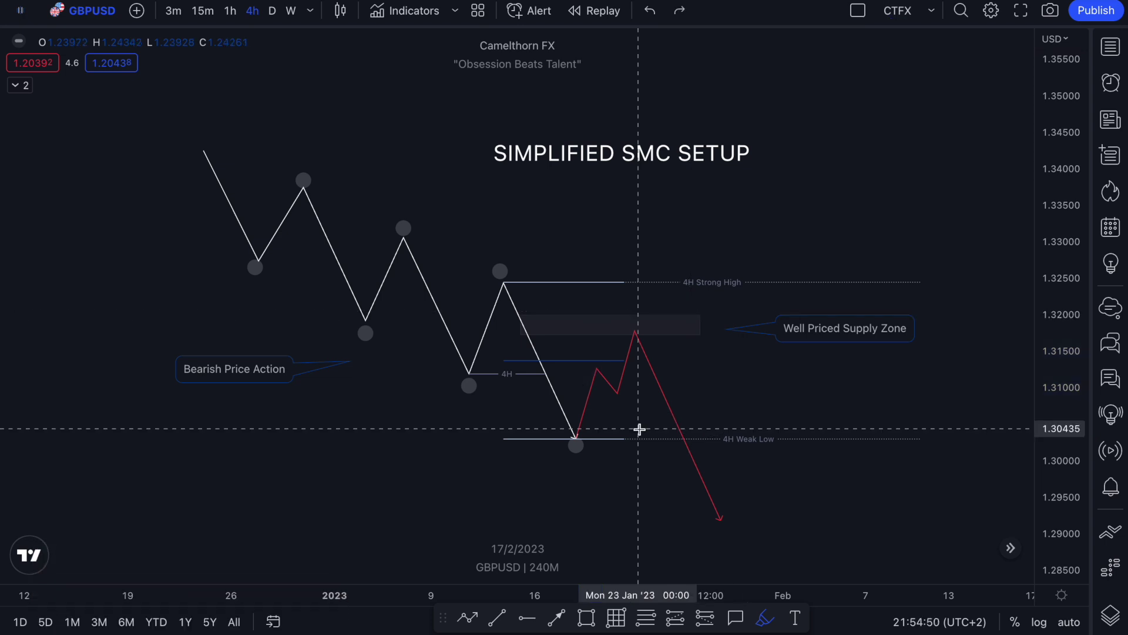
- Highlight the area just below the 4H Weak Low line and the 4H Strong High line on the schematic
drag(635, 438, 714, 454)
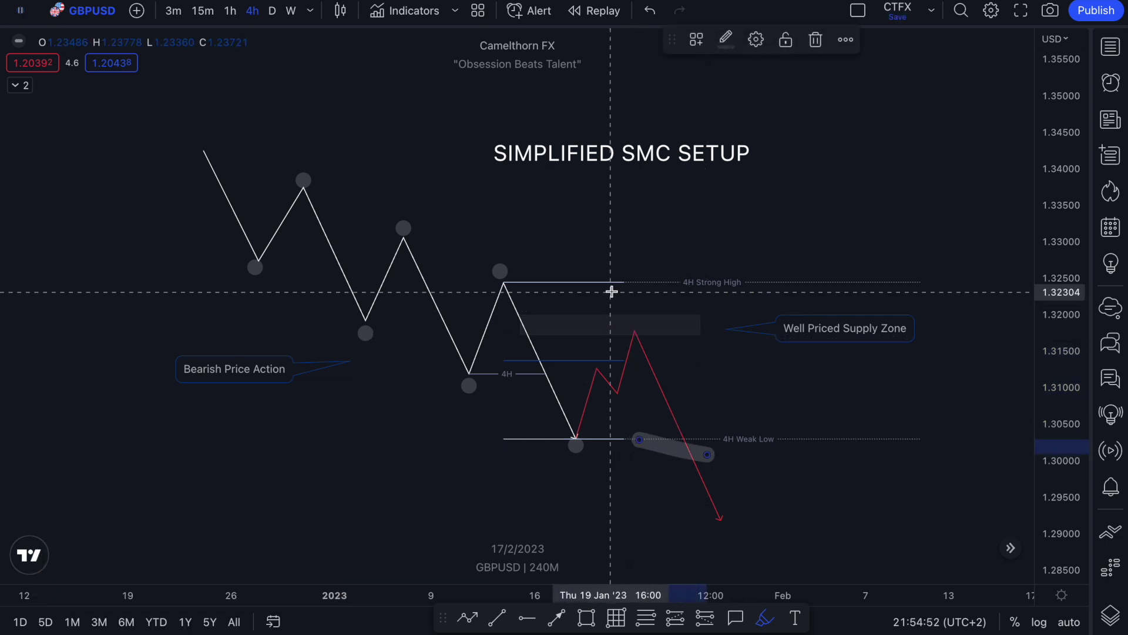
drag(611, 285, 665, 270)
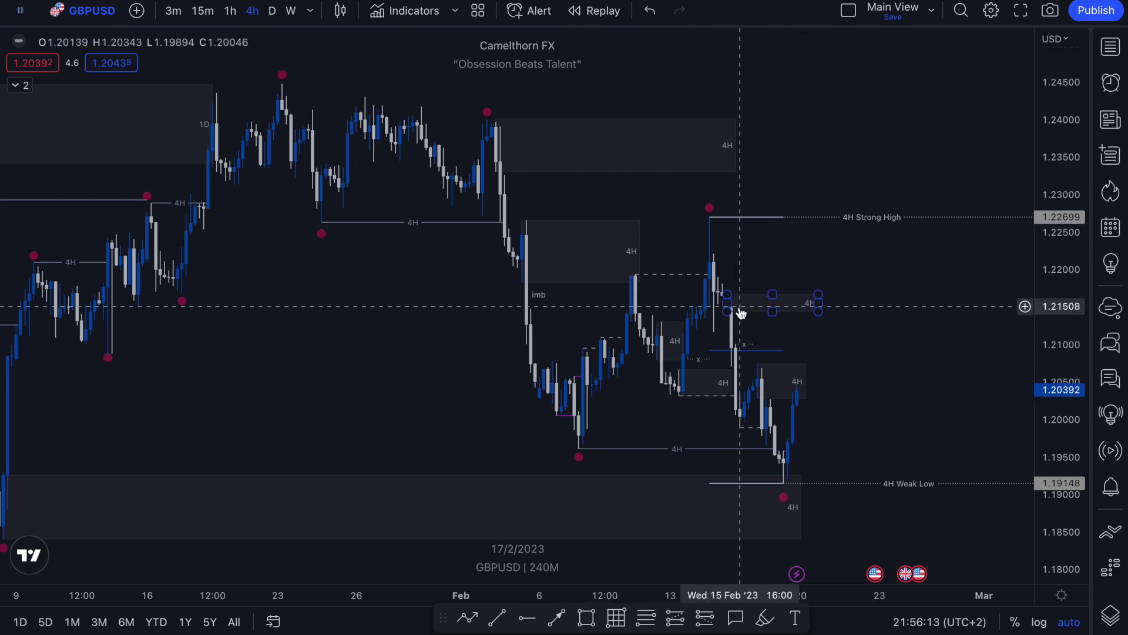
- Highlight the marked swing lows and lower highs of the 4h downtrend on the Main View chart, undoing the strokes
click(765, 617)
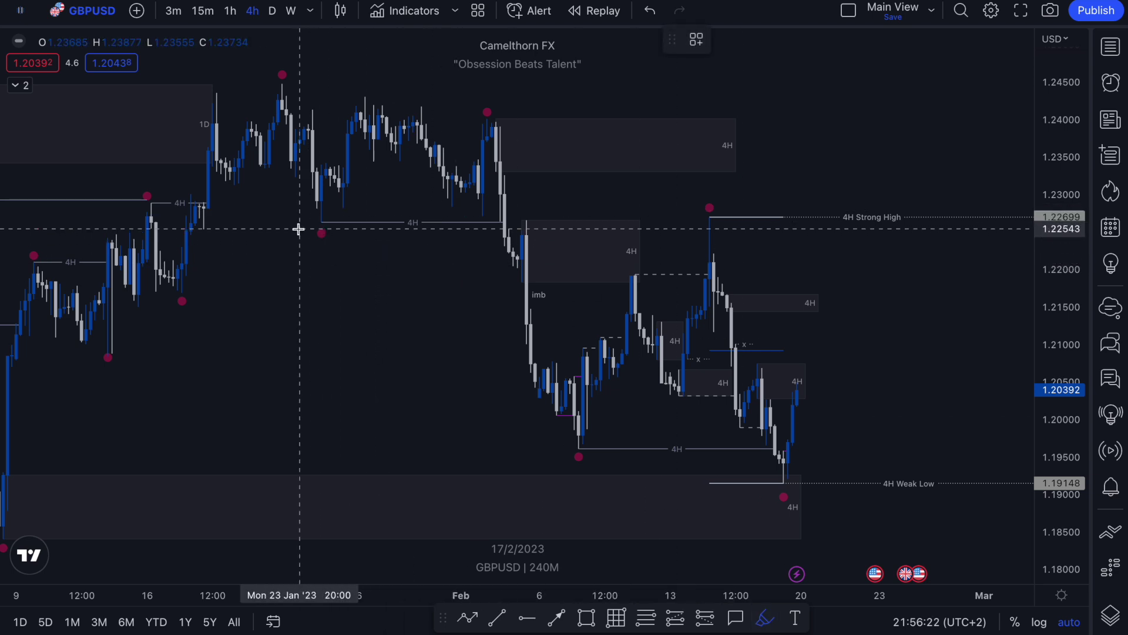
drag(299, 229, 343, 243)
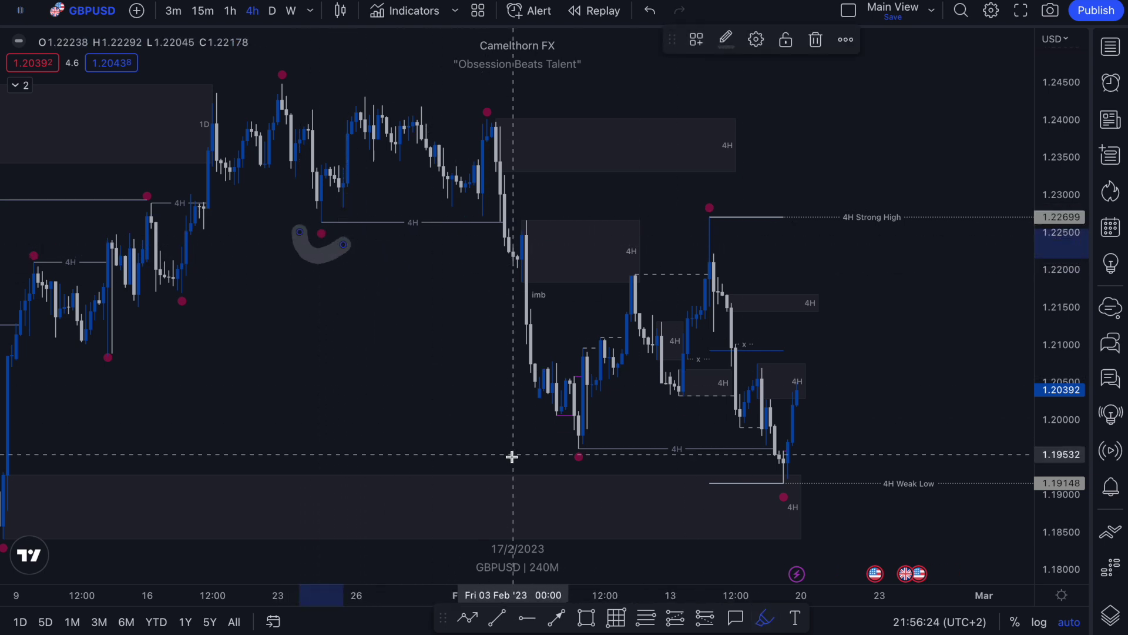
drag(557, 450, 587, 467)
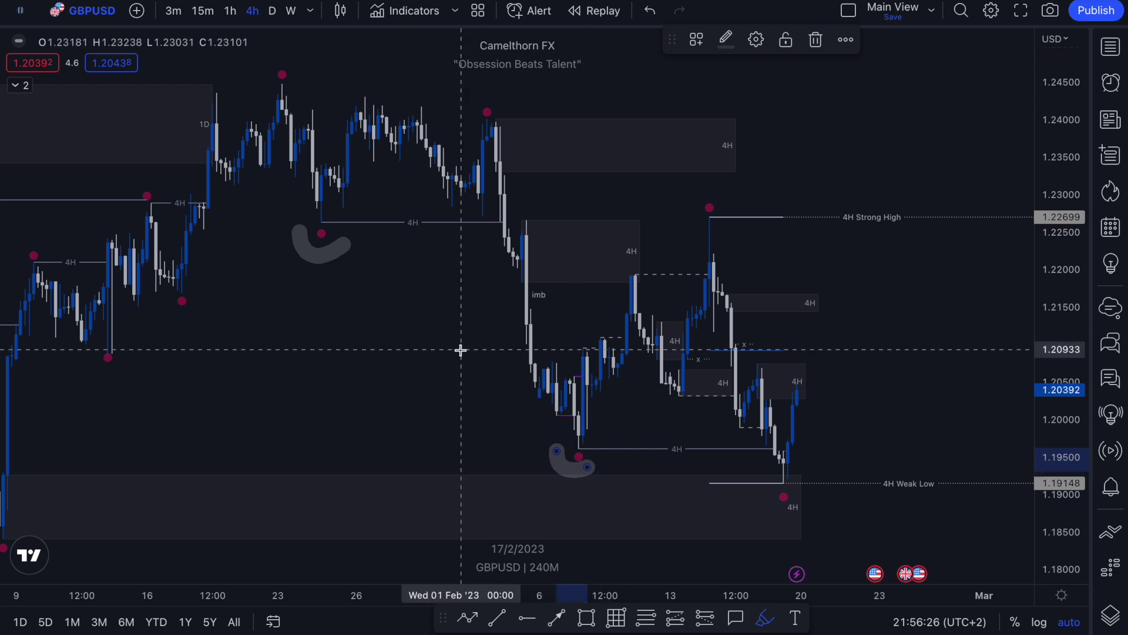
drag(473, 109, 530, 111)
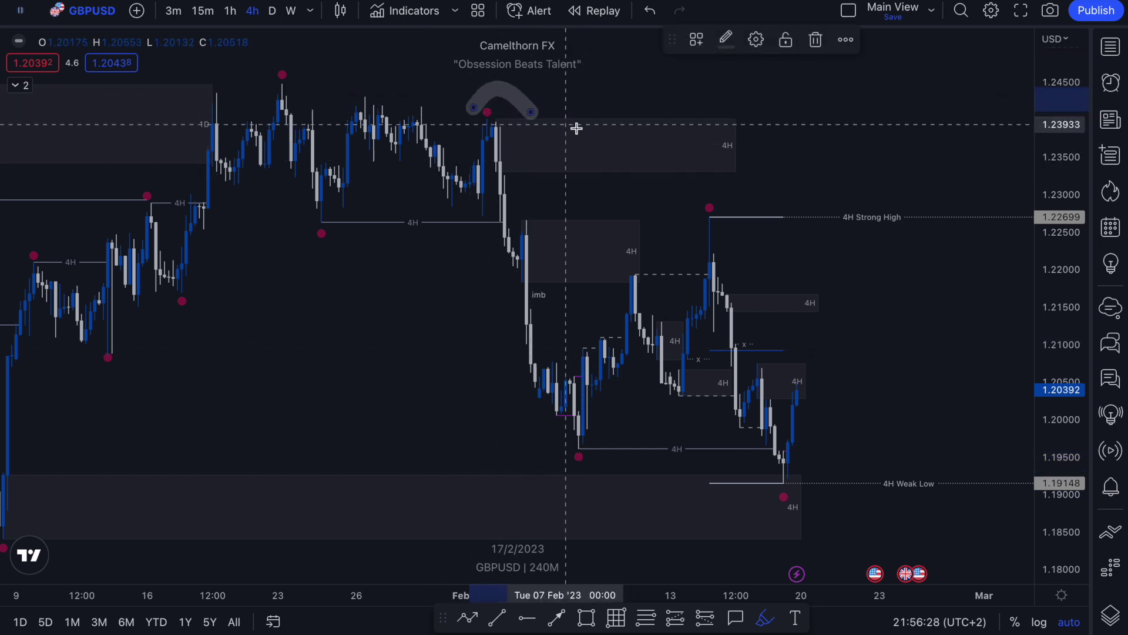
drag(693, 202, 728, 214)
key(ctrl+z)
key(ctrl+z)
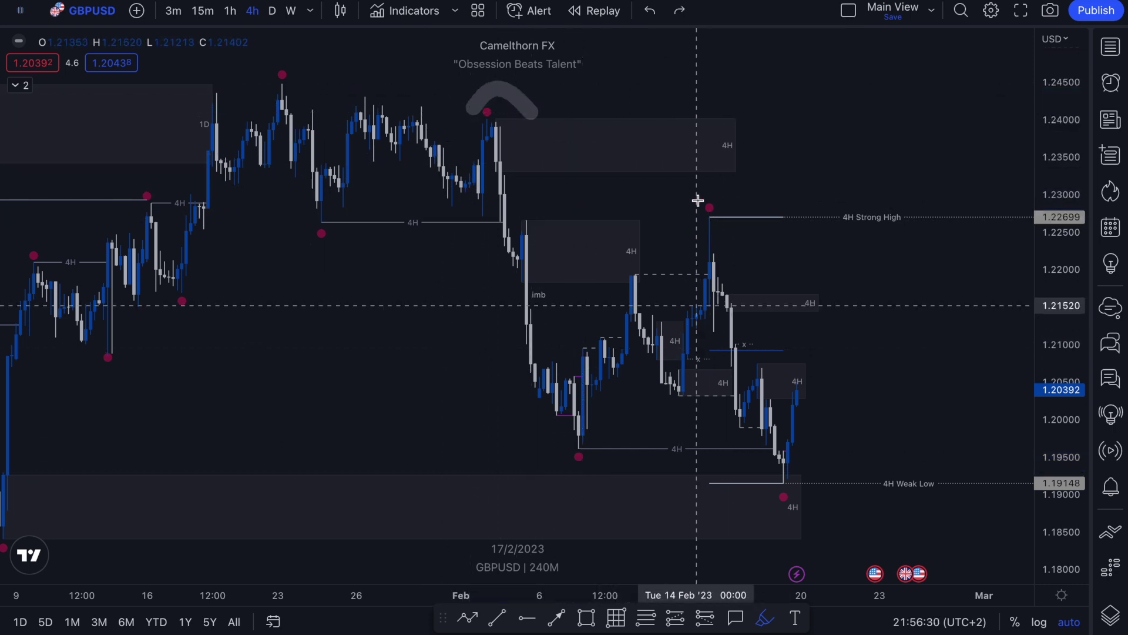
- Highlight the candles that break below the 4H line just above the 4H Weak Low, undoing the stroke
scroll(728, 262, up, 3)
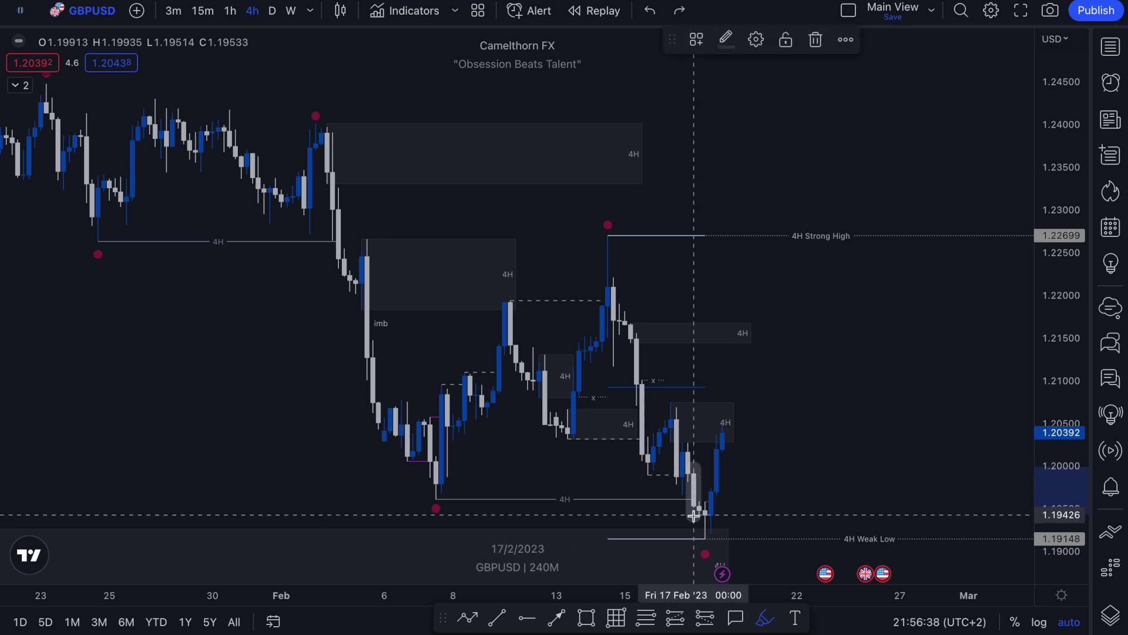
drag(694, 516, 694, 516)
key(ctrl+z)
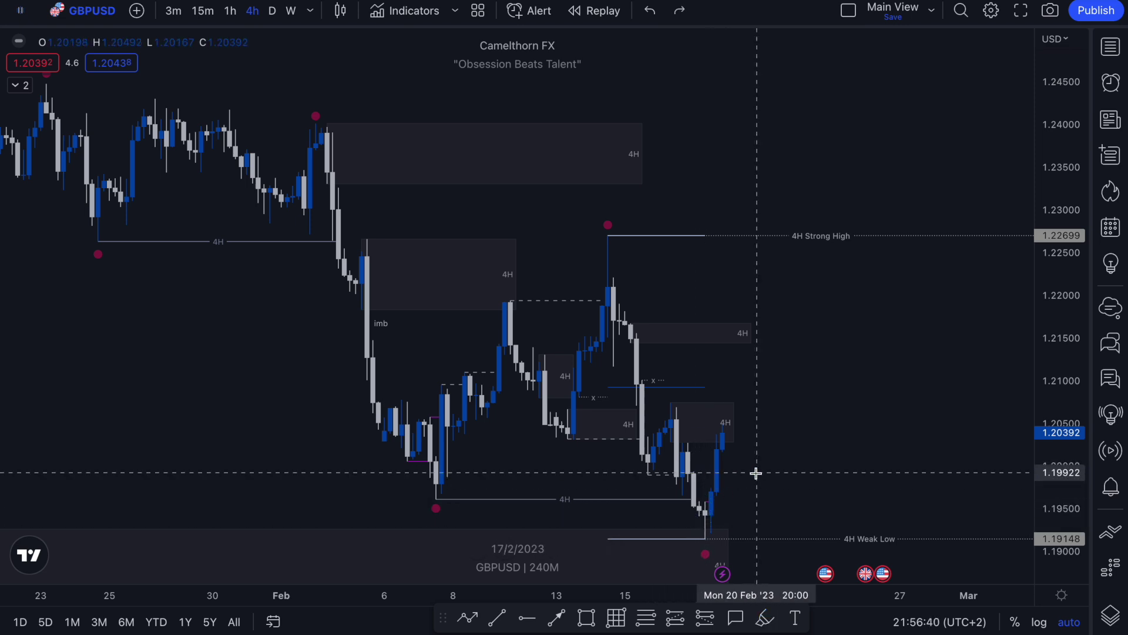
- Start bar replay and cut the 4h chart at the Fri 17 Feb '23 00:00 candle
click(585, 10)
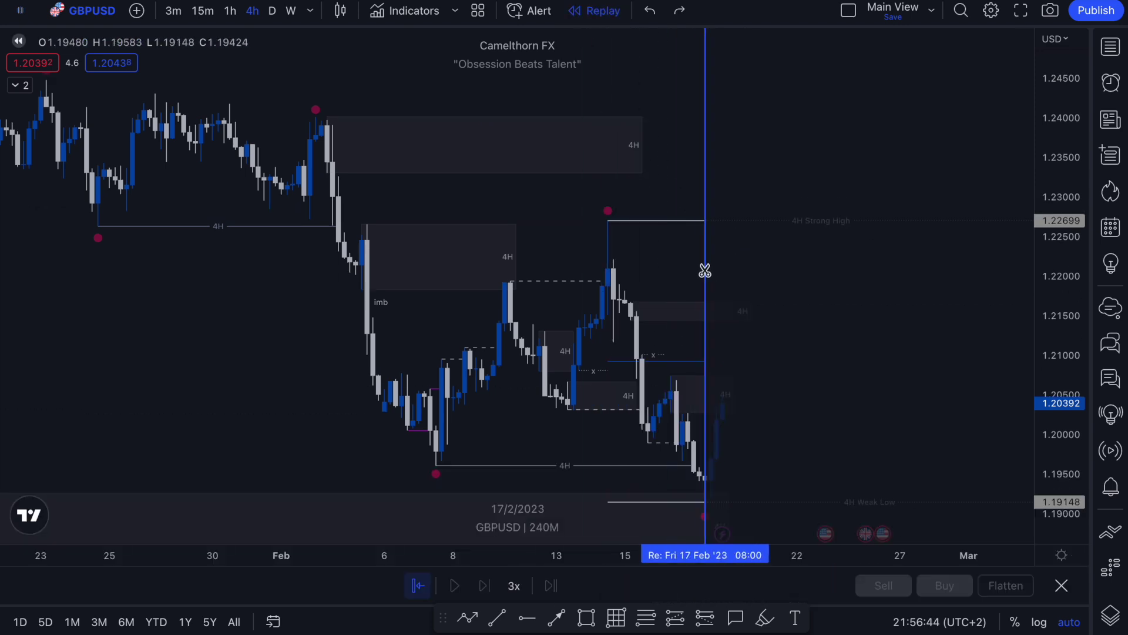
click(705, 271)
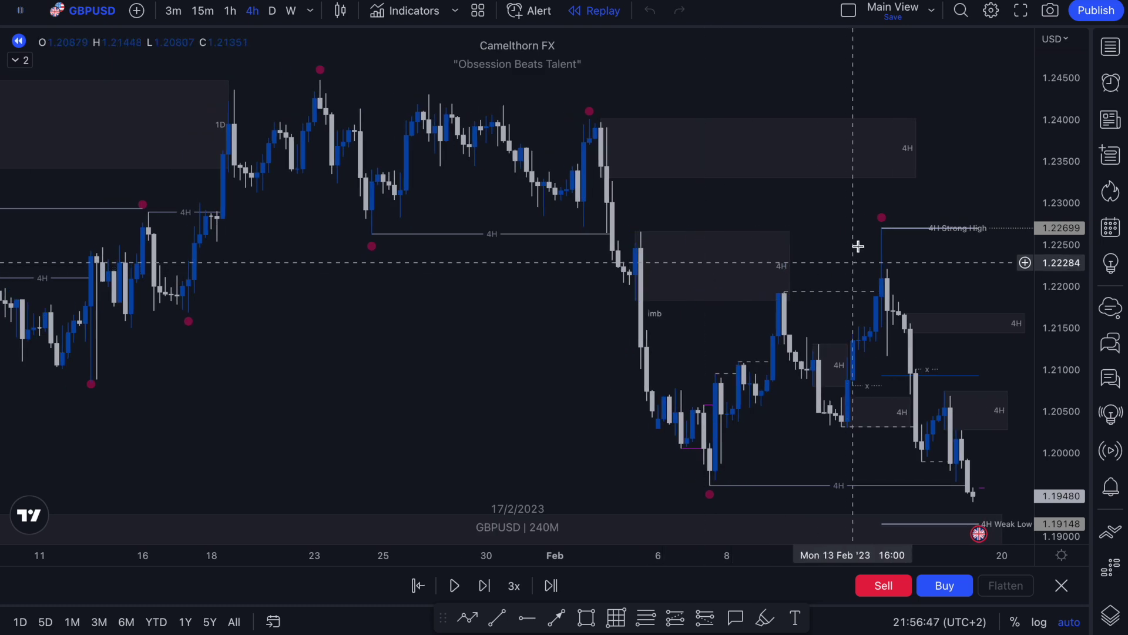
click(418, 588)
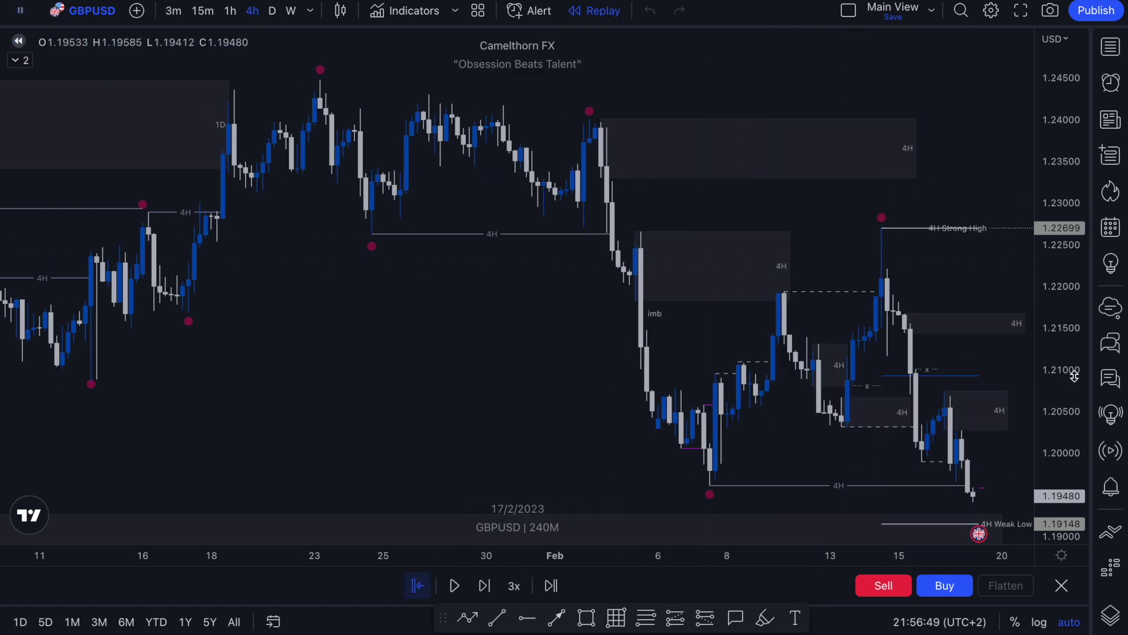
click(973, 398)
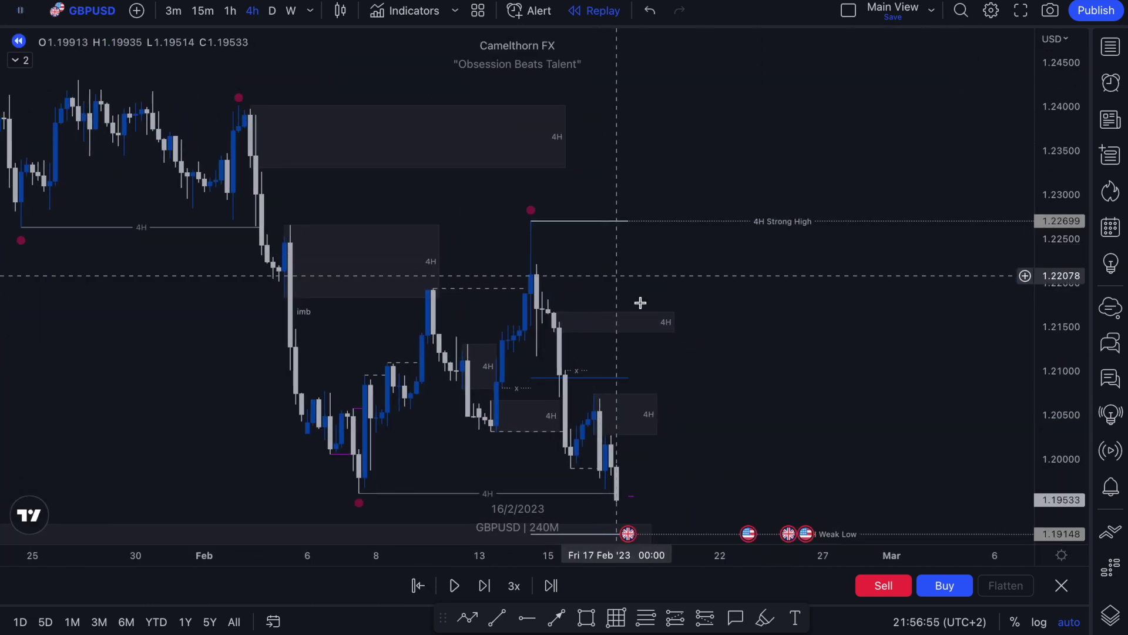
- Highlight the 4H structure line that the last replay candle breaks, undoing the stroke
scroll(743, 431, down, 3)
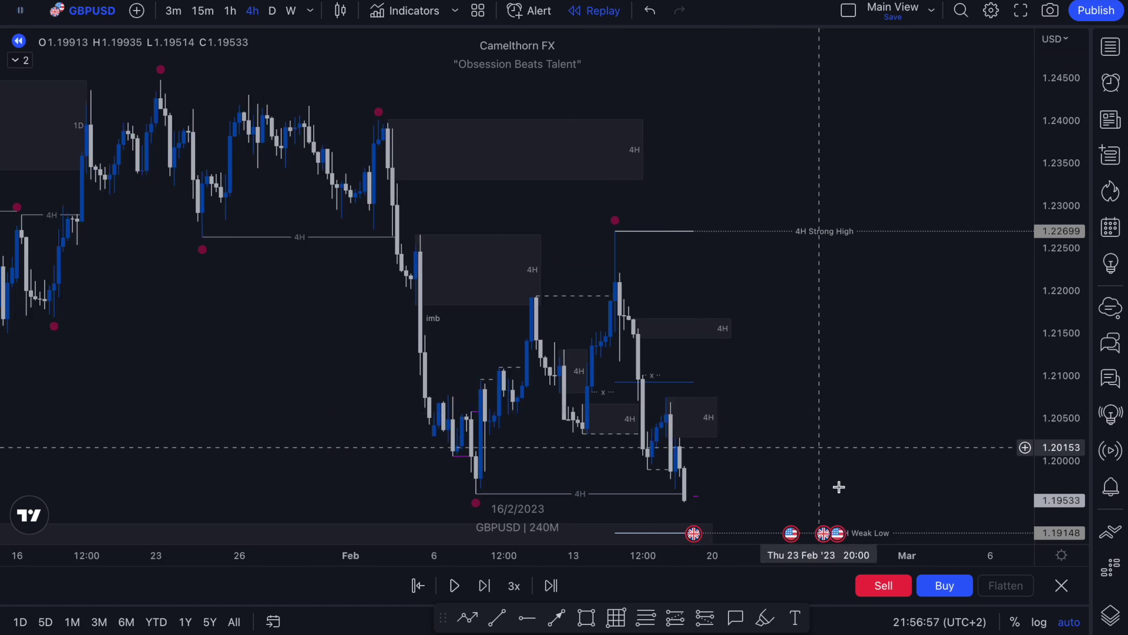
drag(536, 493, 654, 498)
key(ctrl+z)
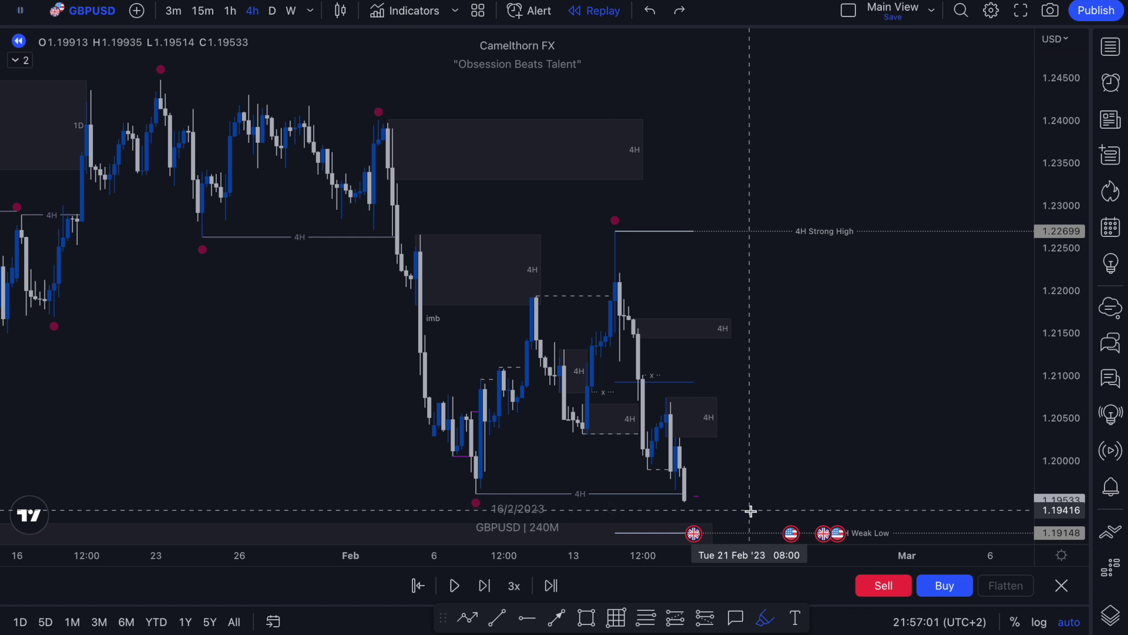
- Sketch a pullback up from the 4H Weak Low, circle the supply area below the Strong High and trace a drop, undoing the strokes
scroll(751, 511, down, 3)
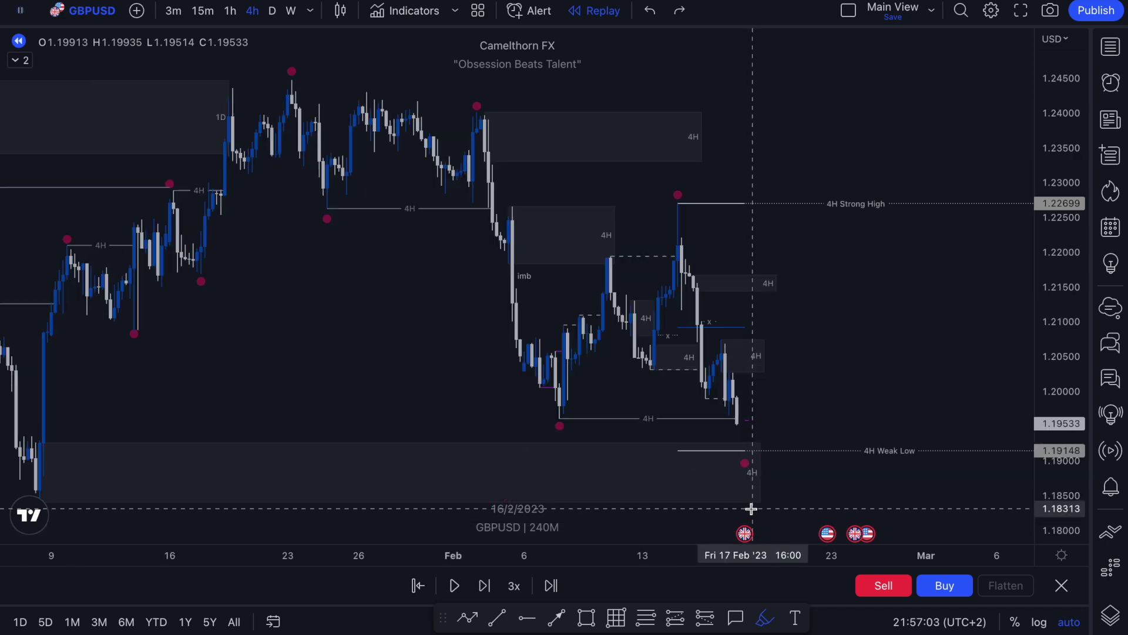
drag(745, 457, 826, 317)
mouse_move(758, 227)
mouse_down()
mouse_move(756, 290)
mouse_move(768, 270)
mouse_up()
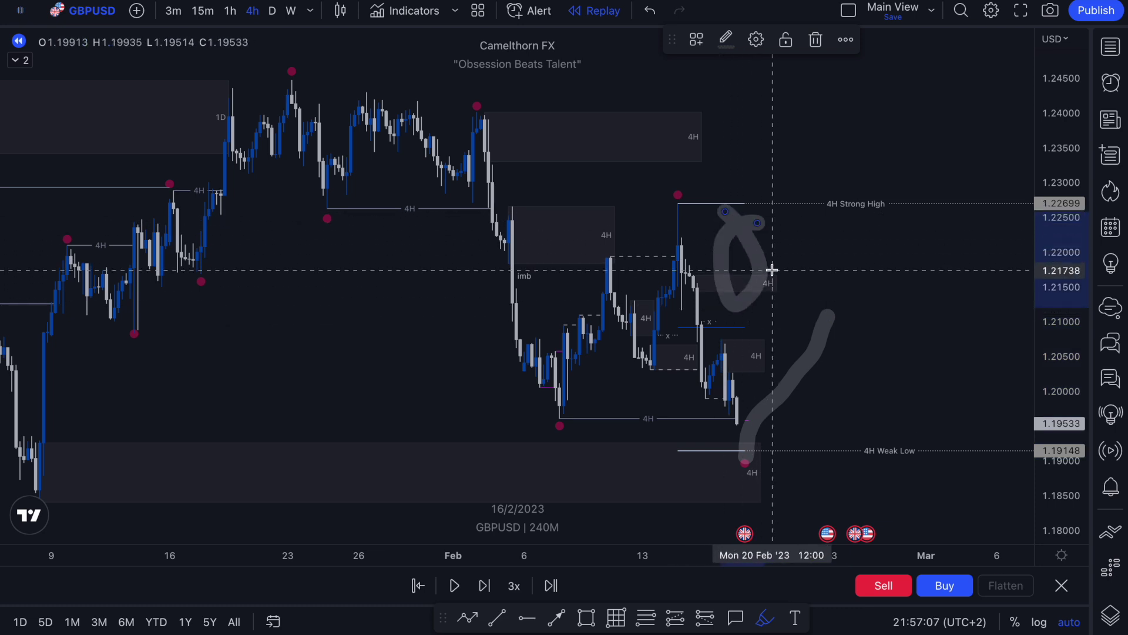
click(802, 276)
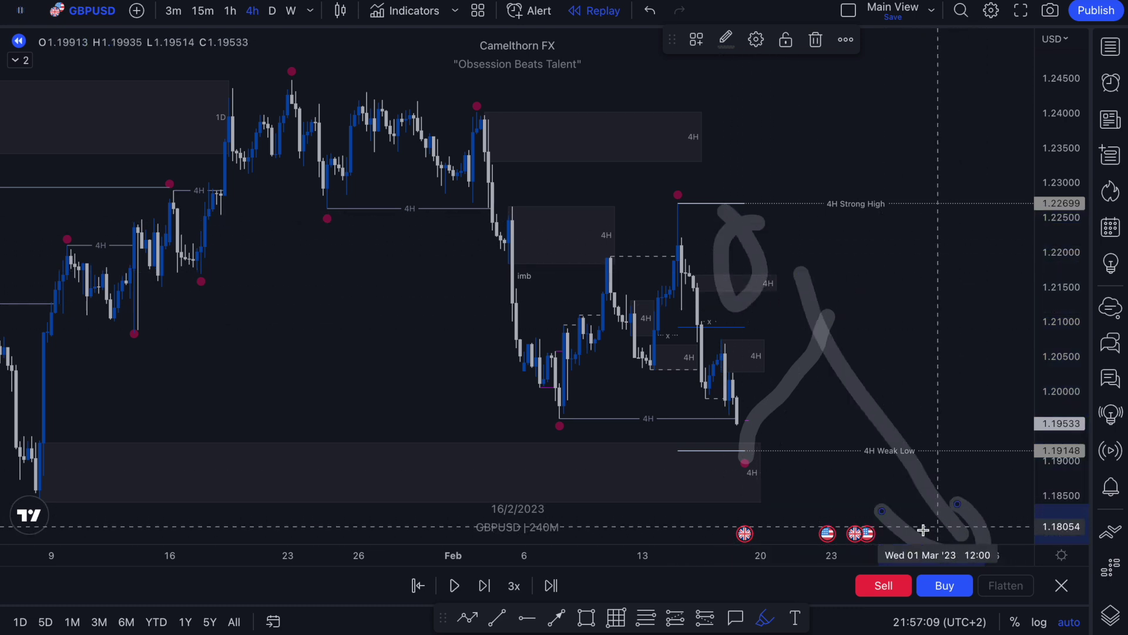
key(ctrl+z)
key(ctrl+z)
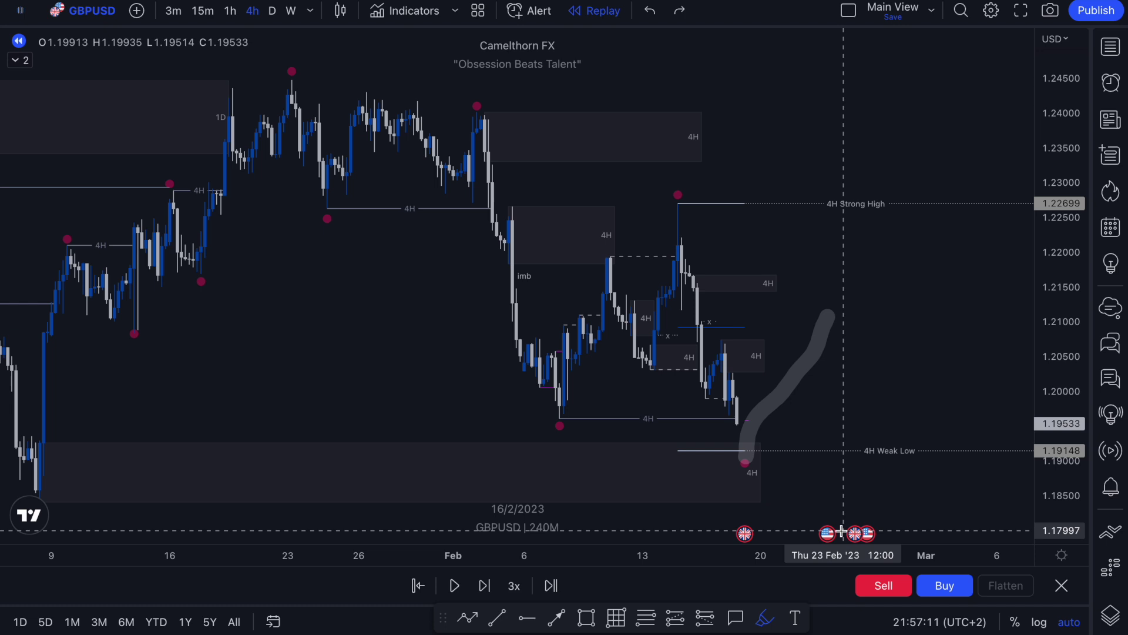
key(ctrl+z)
- Circle the lower 4H demand zone and trace the drop from the nearest 4H supply zone to the Weak Low, undoing the strokes
mouse_move(657, 456)
mouse_down()
mouse_move(629, 451)
mouse_move(605, 478)
mouse_move(663, 491)
mouse_move(656, 466)
mouse_up()
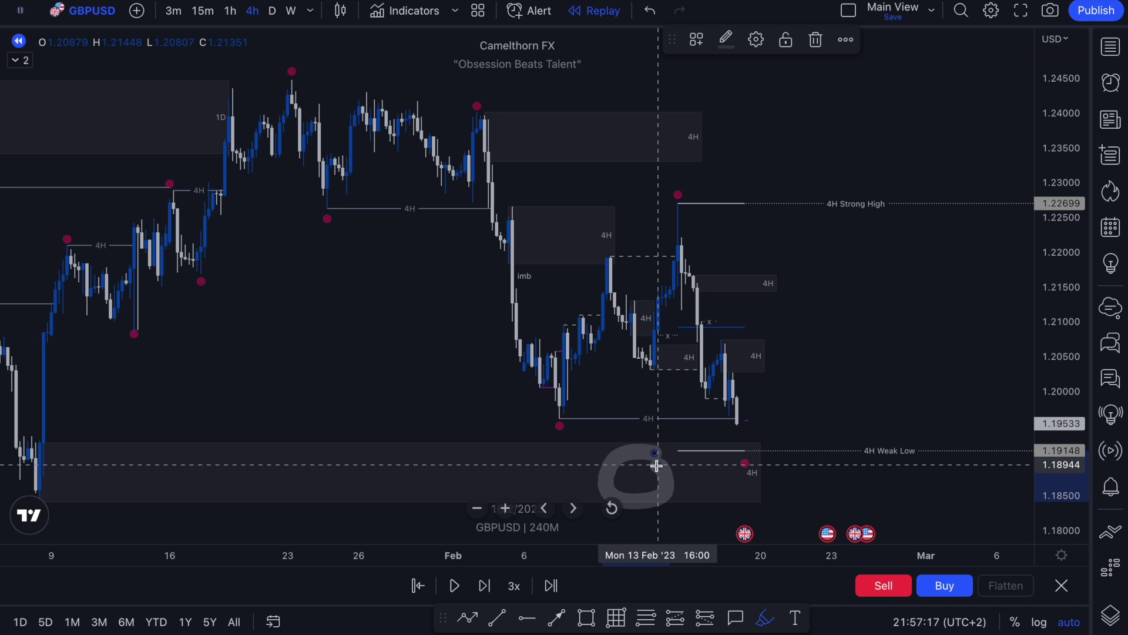
key(ctrl+z)
drag(724, 352, 780, 465)
key(ctrl+z)
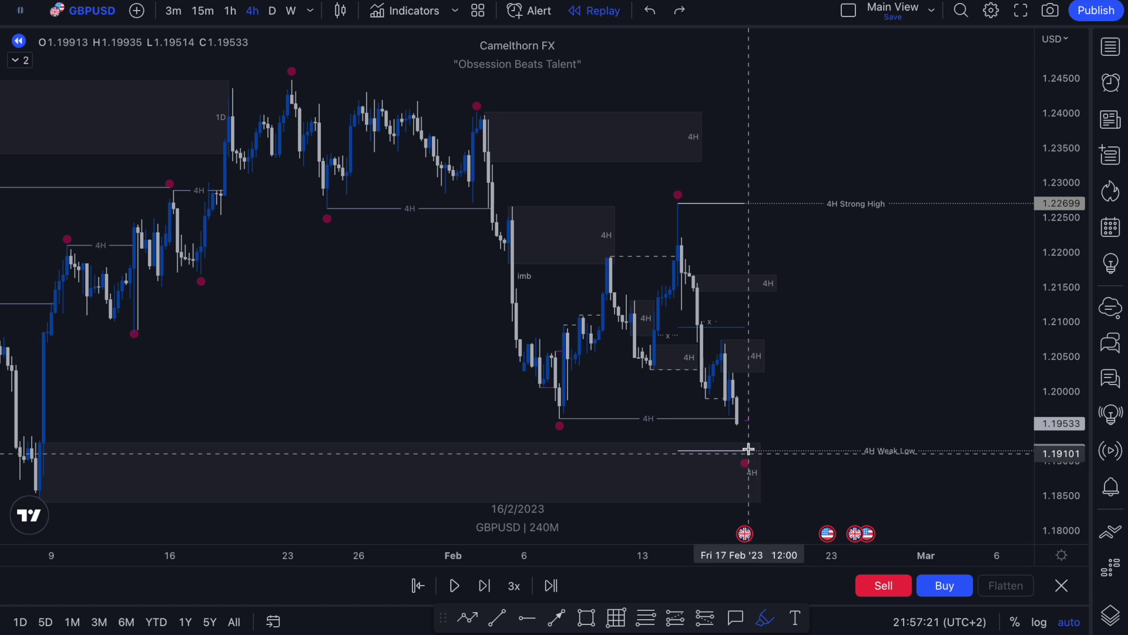
mouse_move(729, 349)
mouse_down()
mouse_move(763, 448)
mouse_move(745, 459)
mouse_move(755, 447)
mouse_up()
key(ctrl+z)
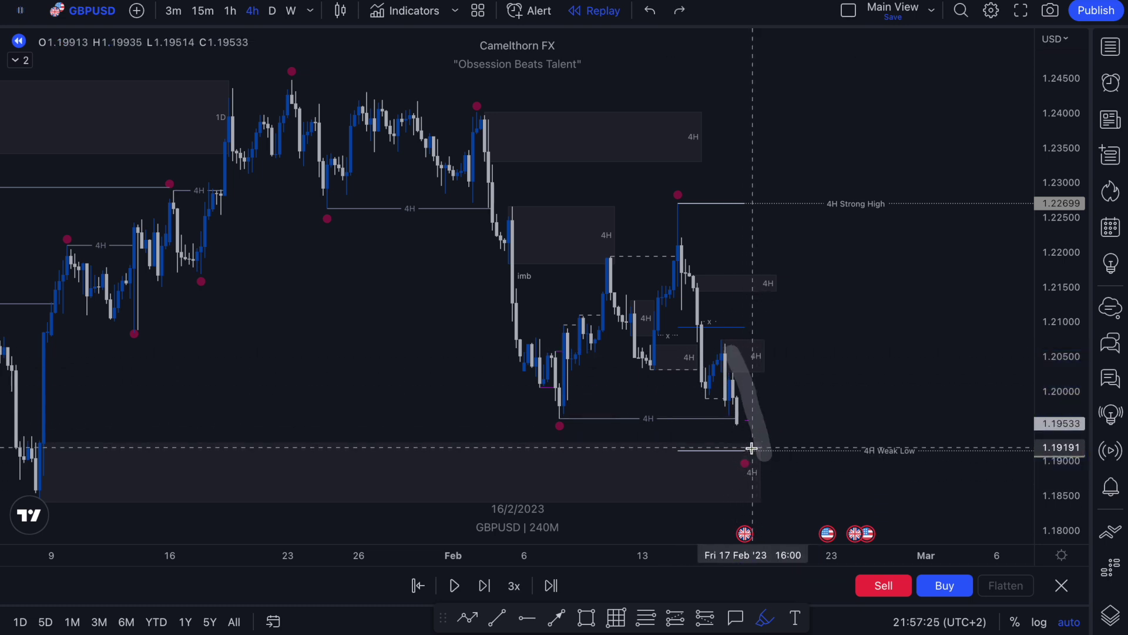
key(ctrl+z)
- Highlight the swing low dot beneath the 4H Weak Low line inside the demand zone, undoing the stroke
scroll(735, 468, down, 1)
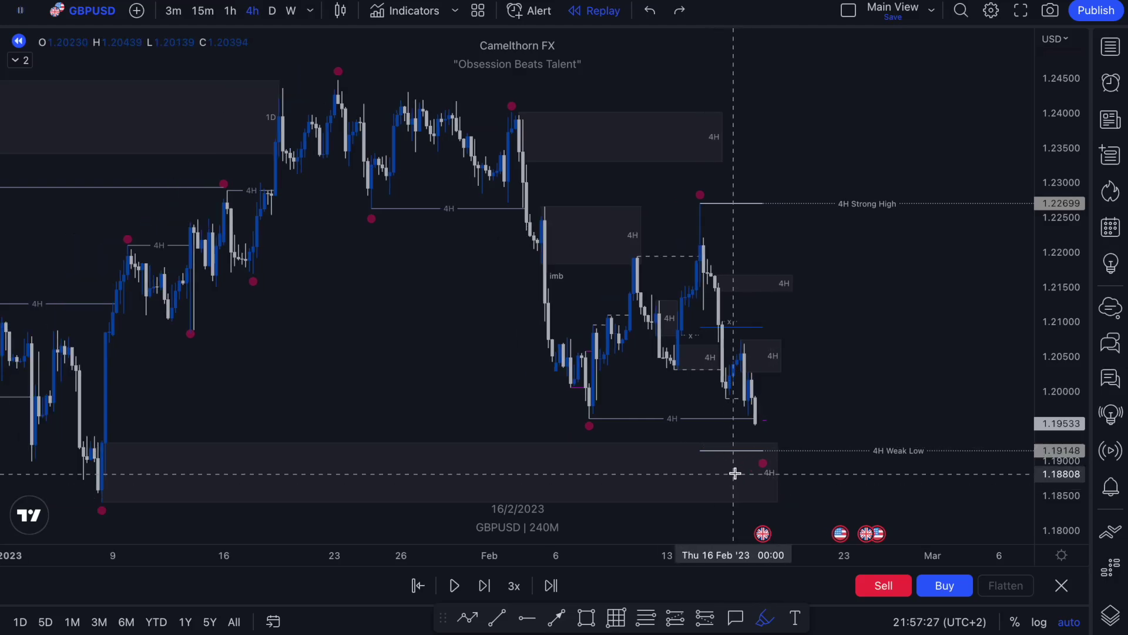
mouse_move(743, 458)
mouse_down()
mouse_move(722, 499)
mouse_move(748, 461)
mouse_move(748, 481)
mouse_move(770, 485)
mouse_up()
key(ctrl+z)
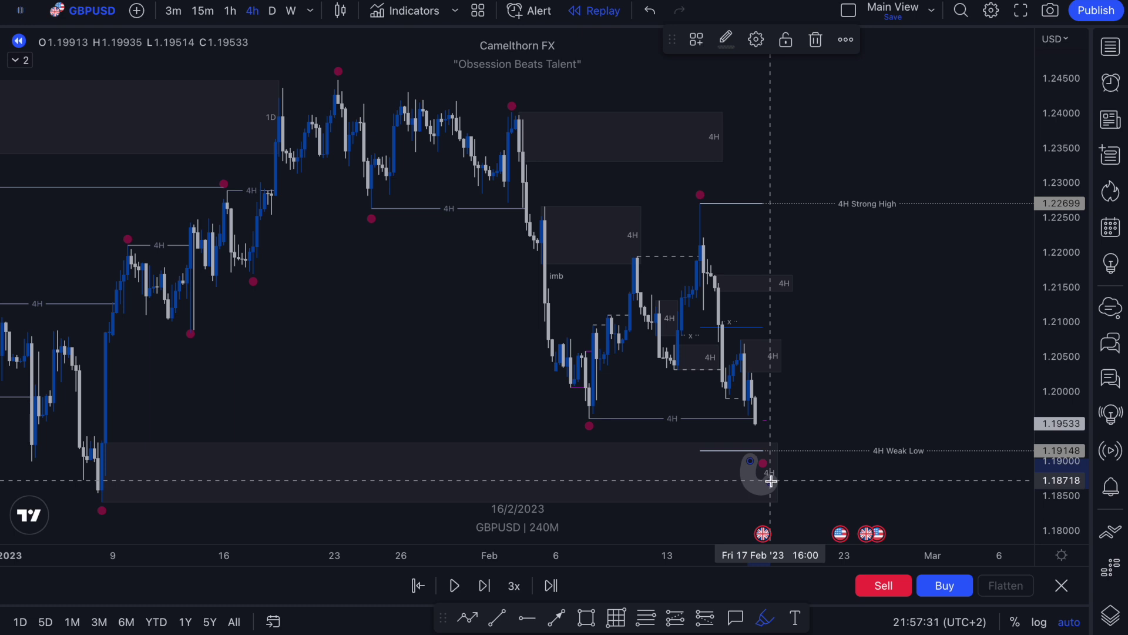
key(ctrl+z)
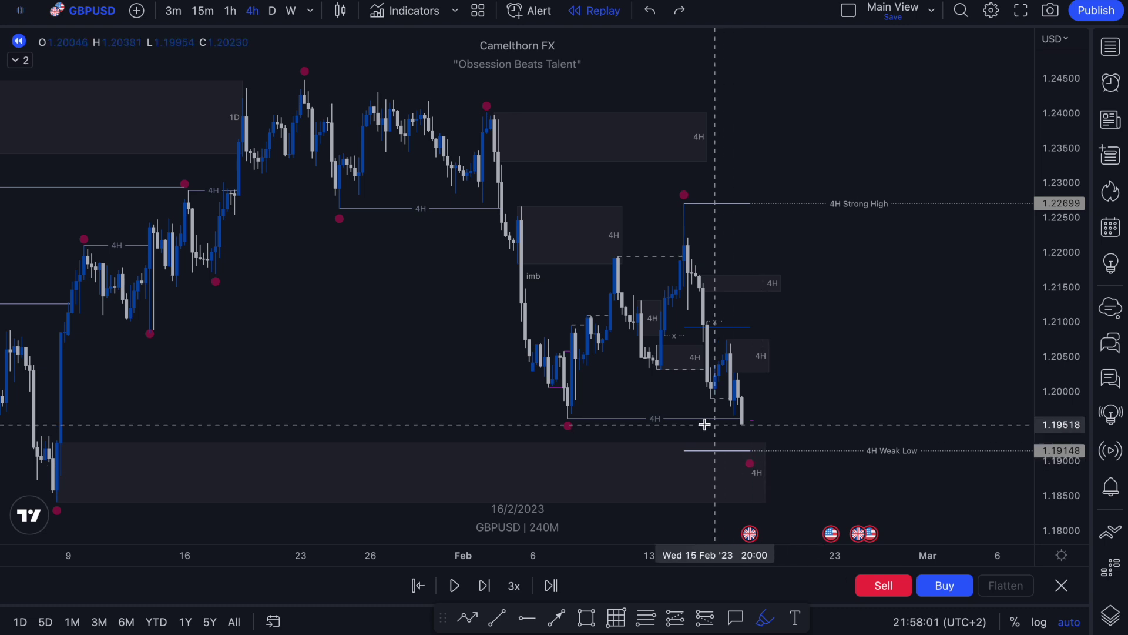
- Highlight the broken 4H line and the move from the last candle down to the 4H Weak Low, undoing the strokes
mouse_move(644, 415)
mouse_down()
mouse_move(632, 418)
mouse_move(727, 419)
mouse_up()
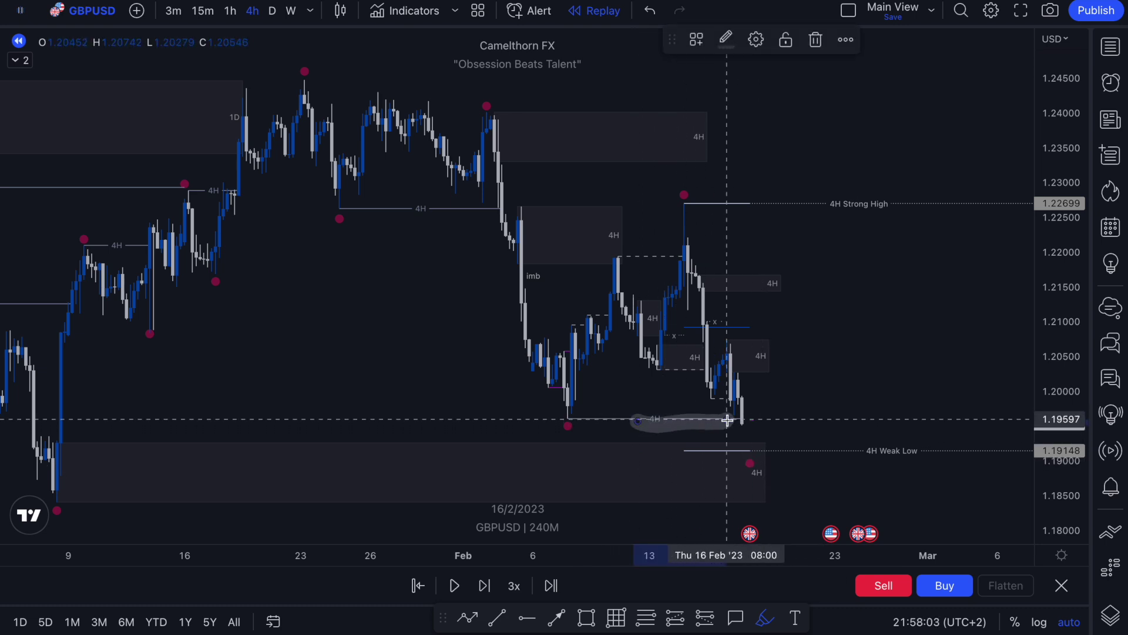
key(ctrl+z)
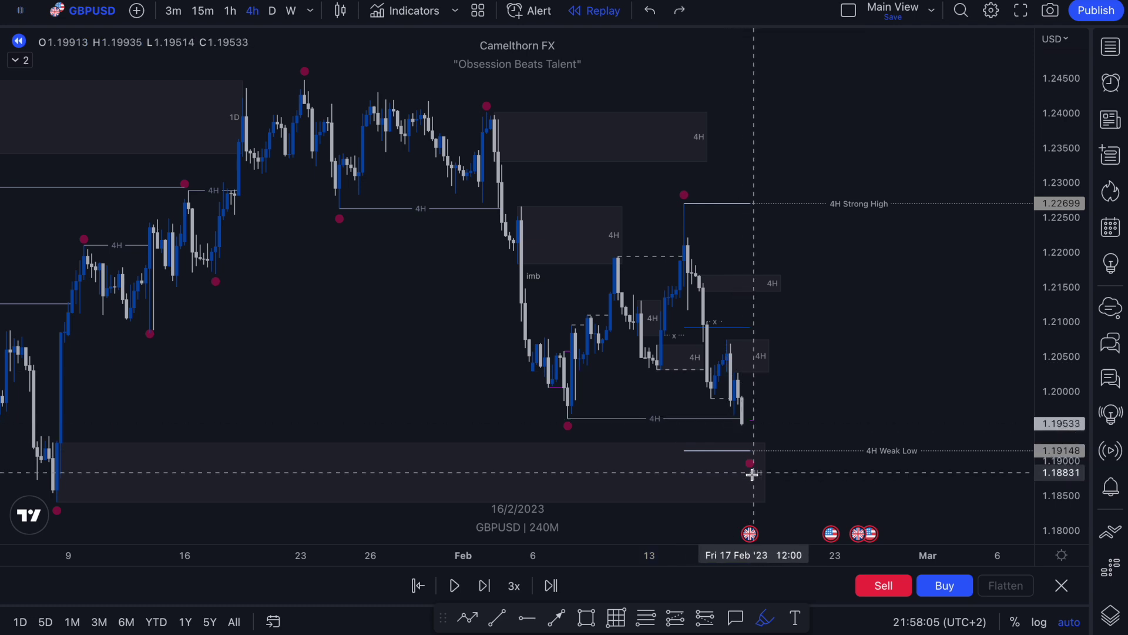
mouse_move(745, 421)
mouse_down()
mouse_move(750, 461)
mouse_move(720, 491)
mouse_move(749, 457)
mouse_up()
key(ctrl+z)
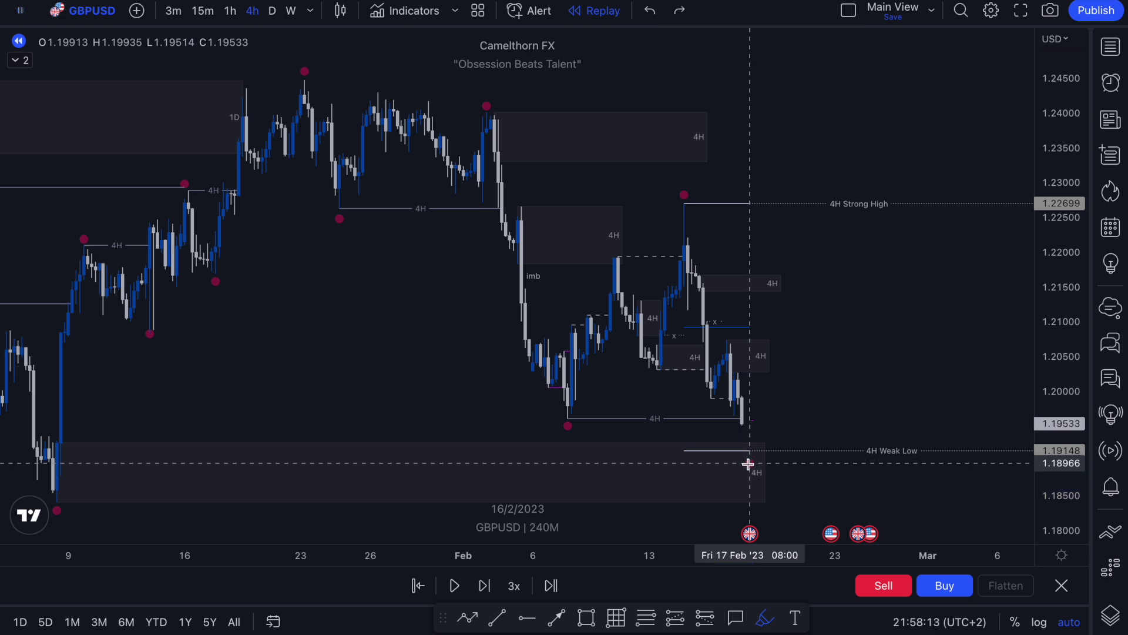
- Trace the expected pullback rising from the 4H Weak Low and circle that low in the demand zone, undoing the strokes
mouse_move(754, 458)
mouse_down()
mouse_move(823, 345)
mouse_move(831, 297)
mouse_move(851, 358)
mouse_up()
key(ctrl+z)
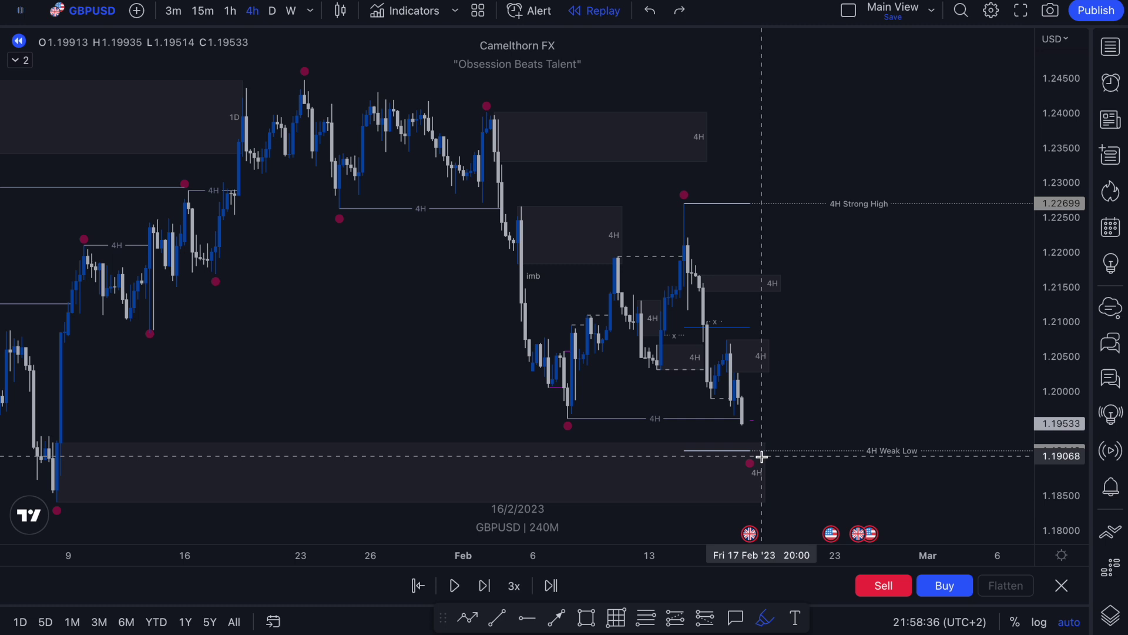
drag(761, 458, 795, 410)
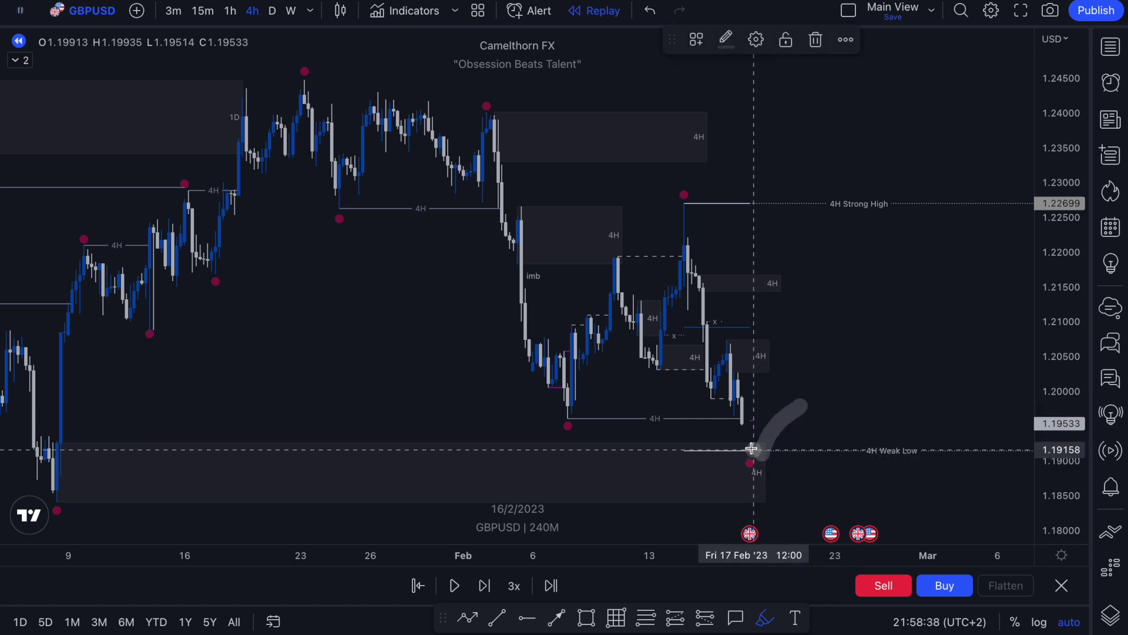
mouse_move(723, 463)
mouse_down()
mouse_move(771, 472)
mouse_move(754, 442)
mouse_up()
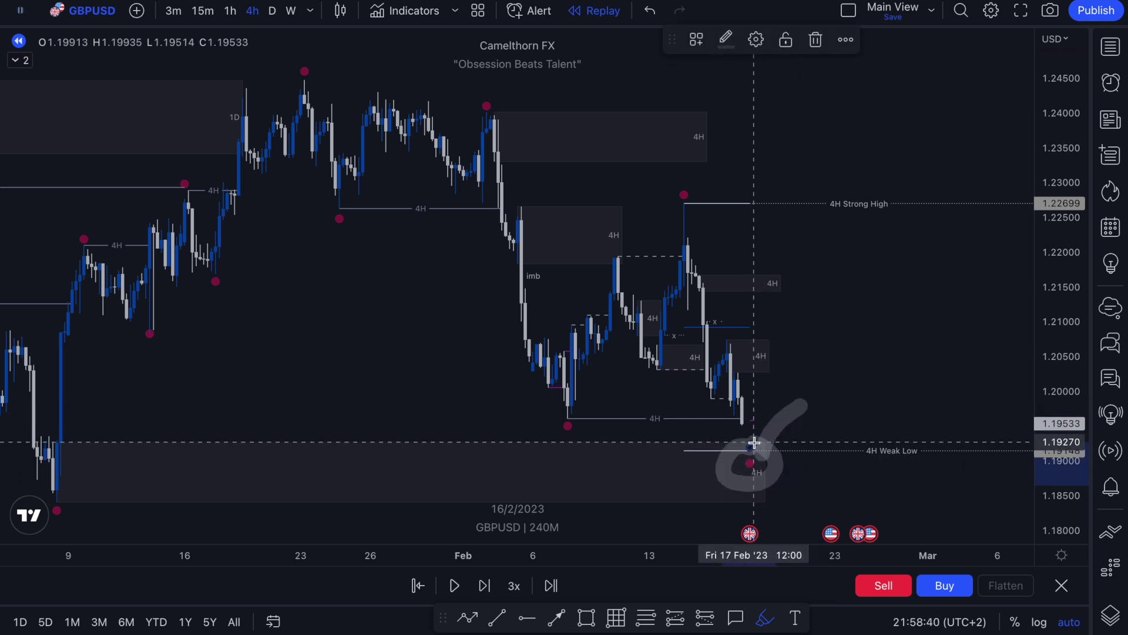
key(ctrl+z)
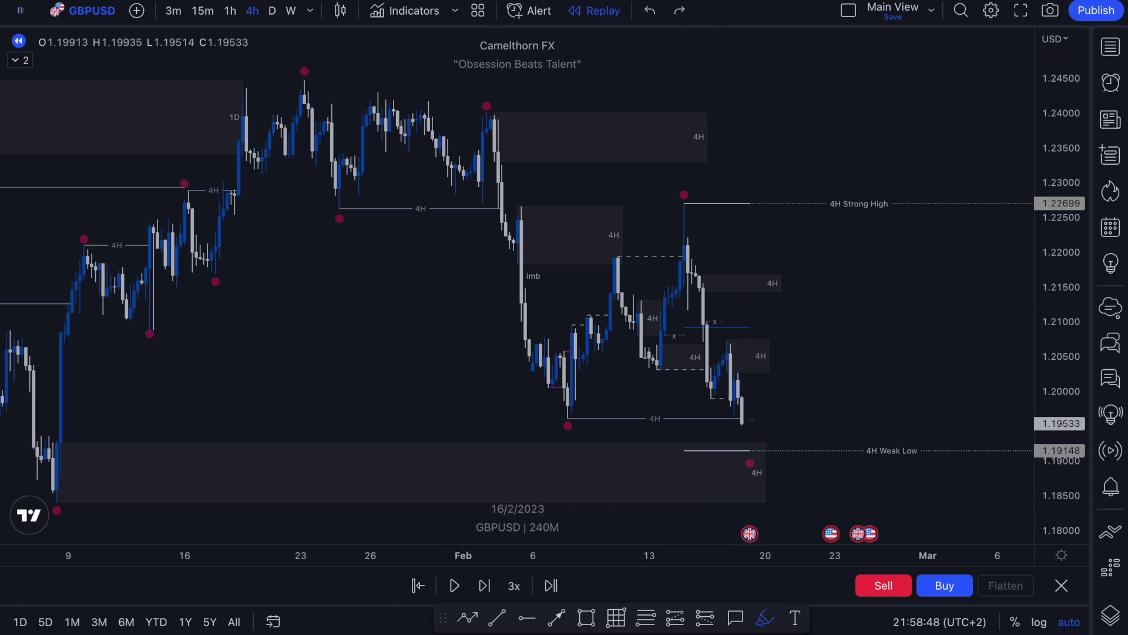
- Switch the replay chart to the 1h timeframe and bring the earlier 1H price structure into view
click(231, 16)
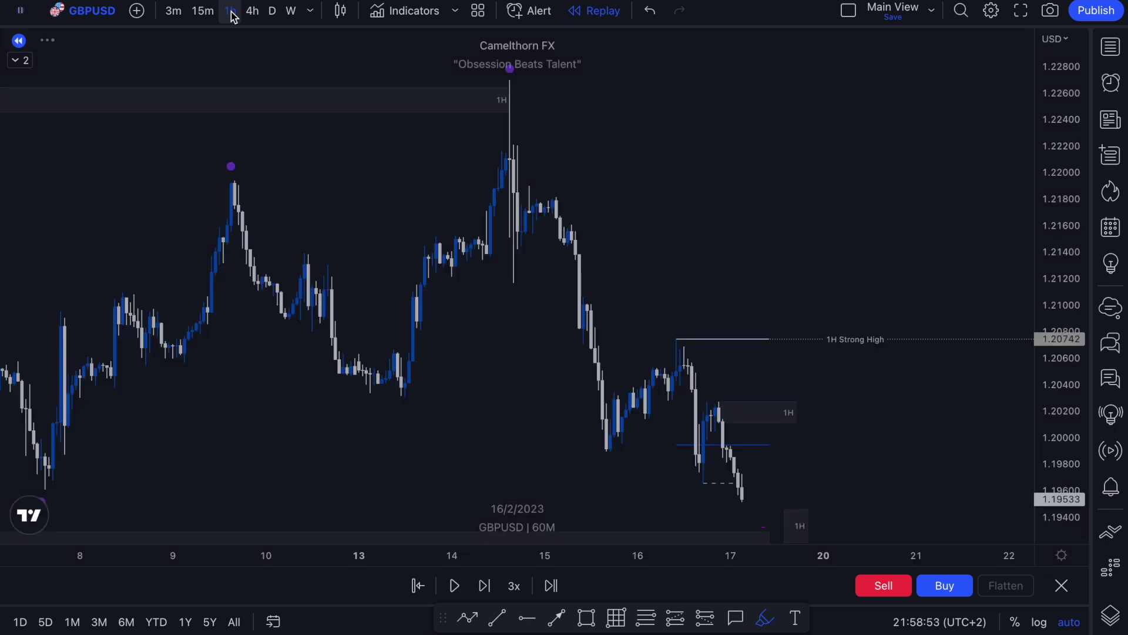
scroll(576, 332, down, 5)
scroll(653, 387, left, 10)
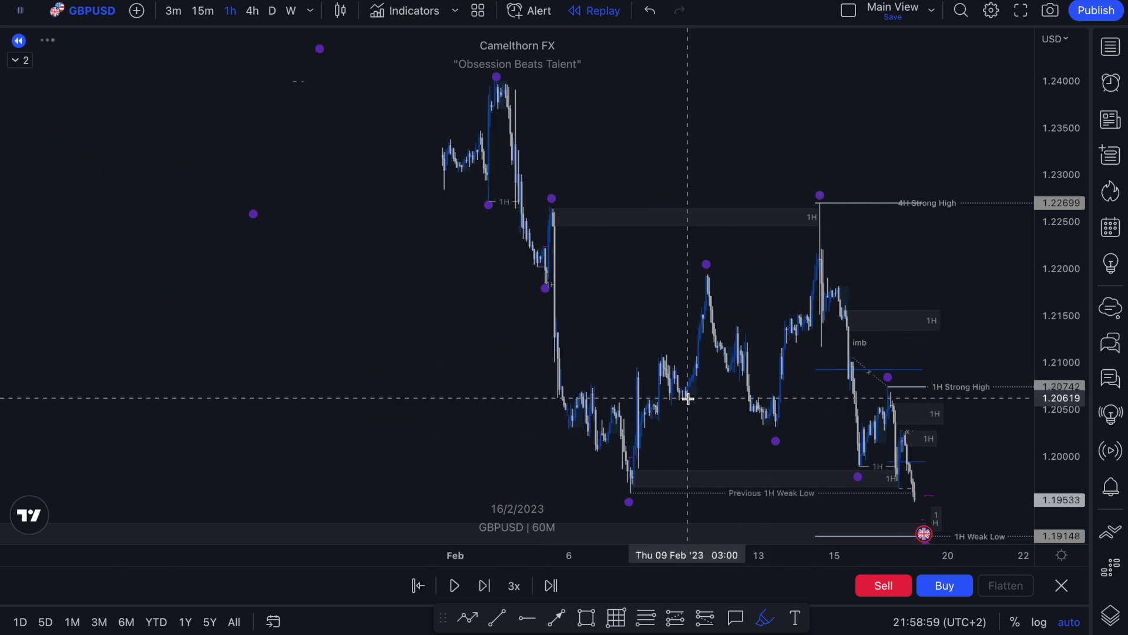
scroll(688, 398, left, 10)
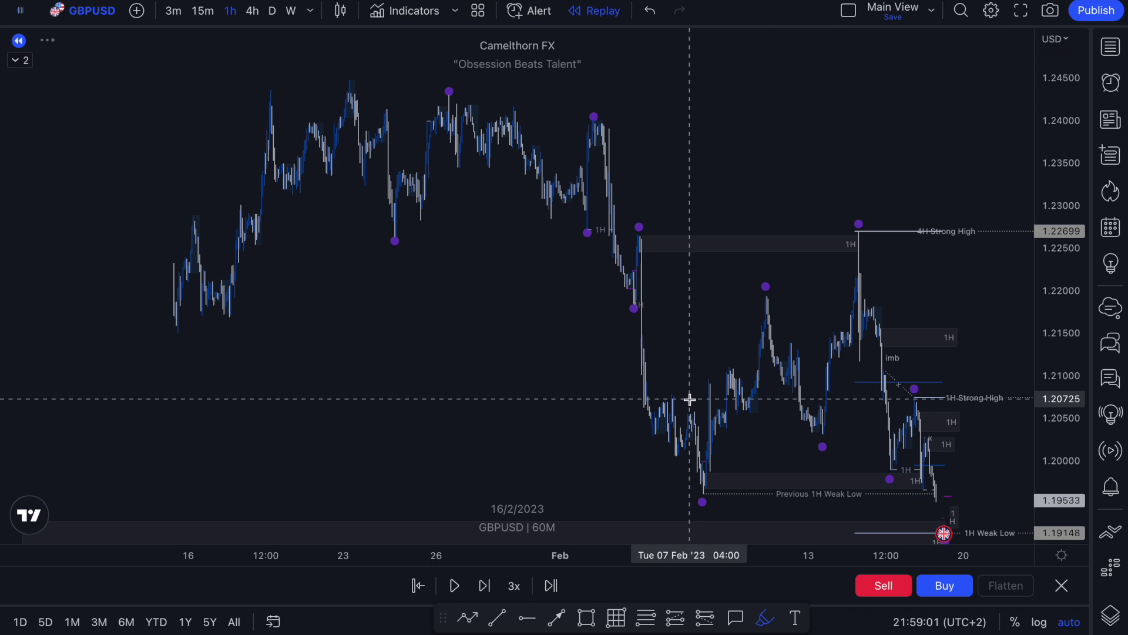
- Highlight the candles at the origin of the two 1H demand zones near 9 January, undoing the stroke
scroll(690, 399, down, 3)
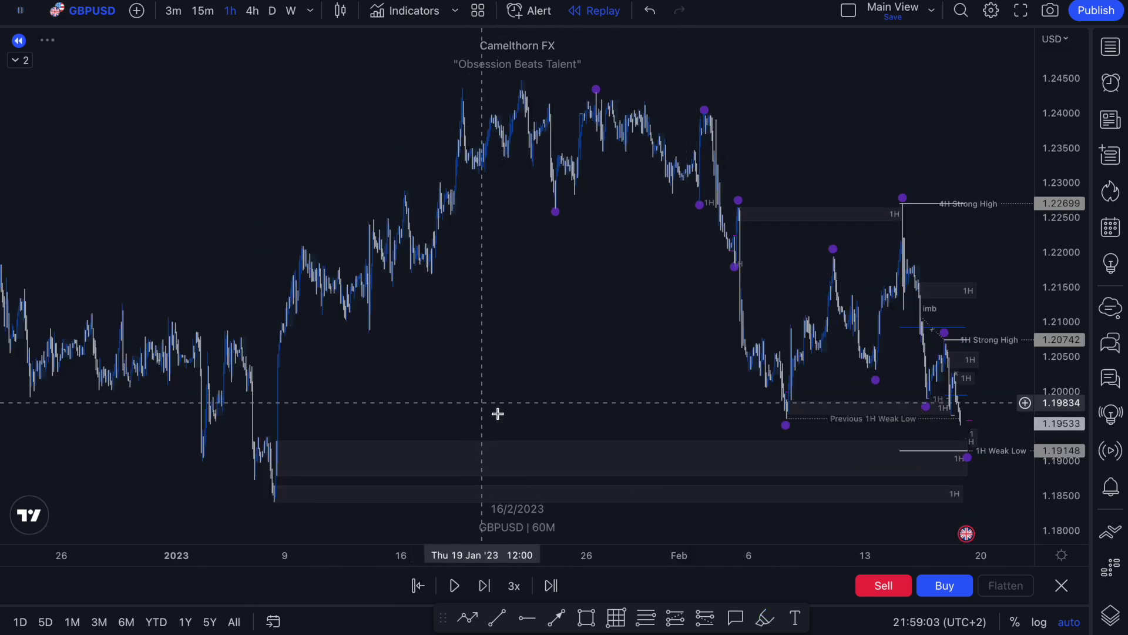
click(748, 470)
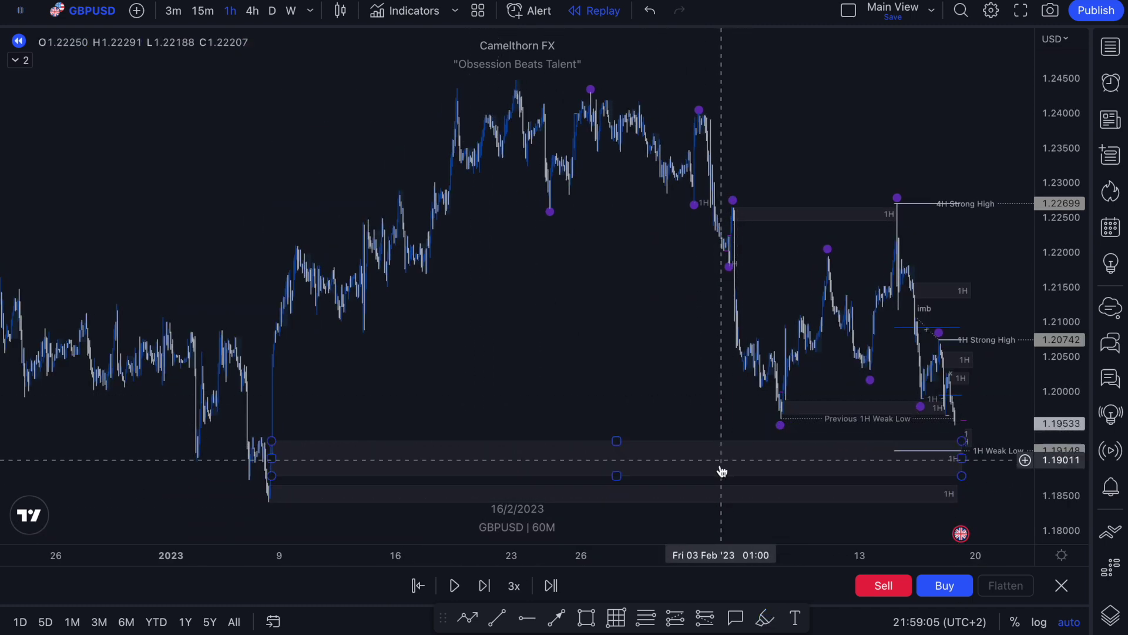
drag(585, 379, 678, 431)
scroll(642, 458, up, 5)
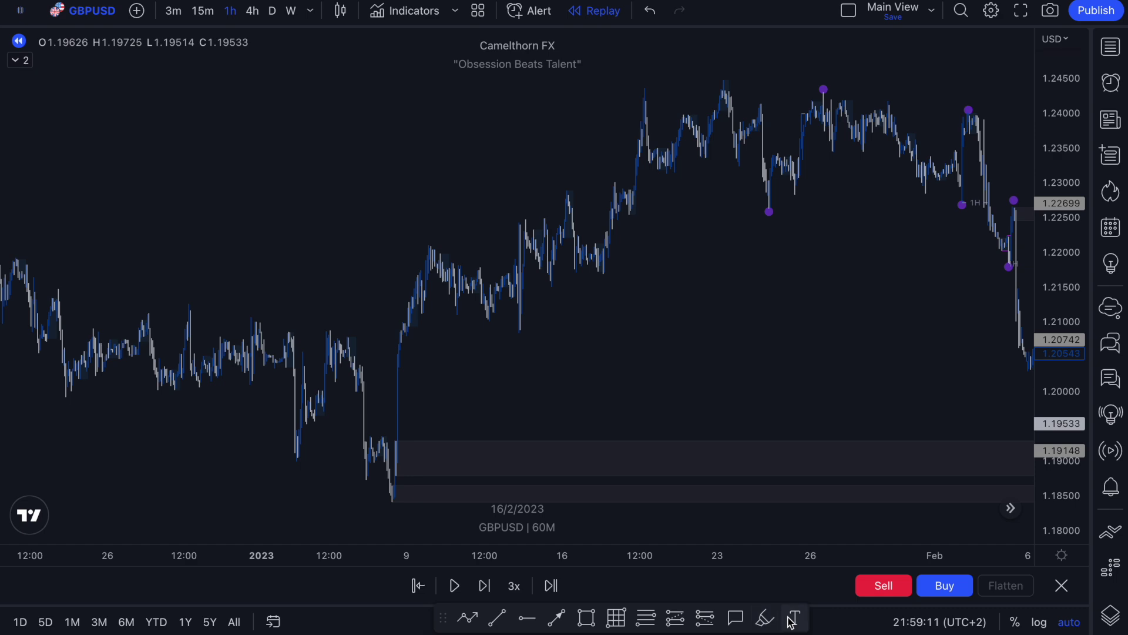
scroll(580, 522, up, 5)
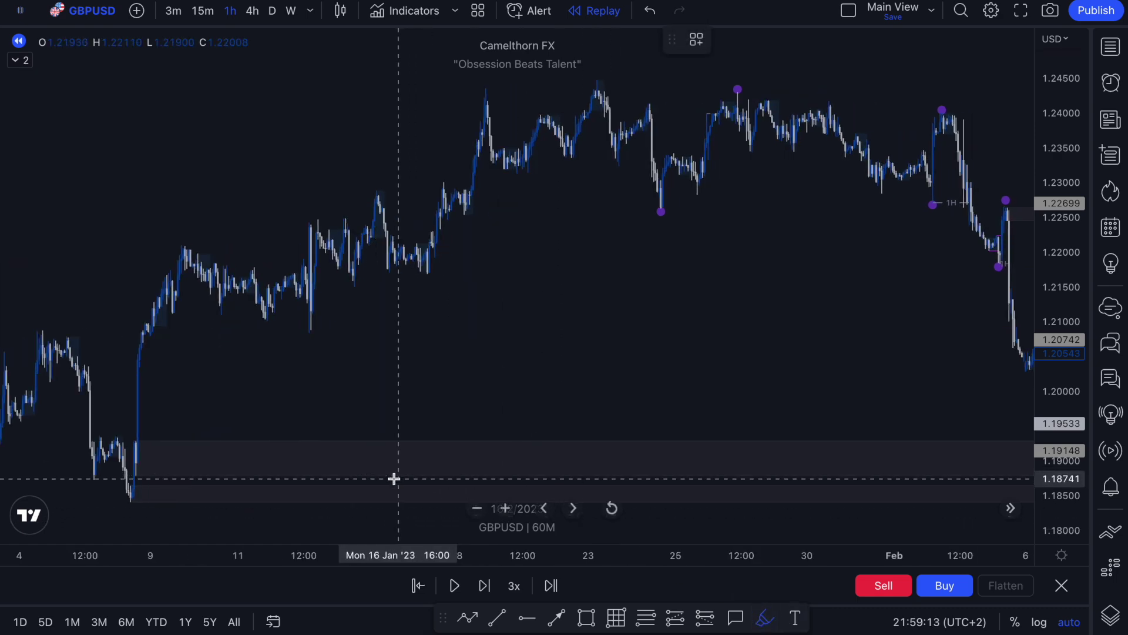
drag(317, 411, 770, 411)
scroll(567, 440, up, 5)
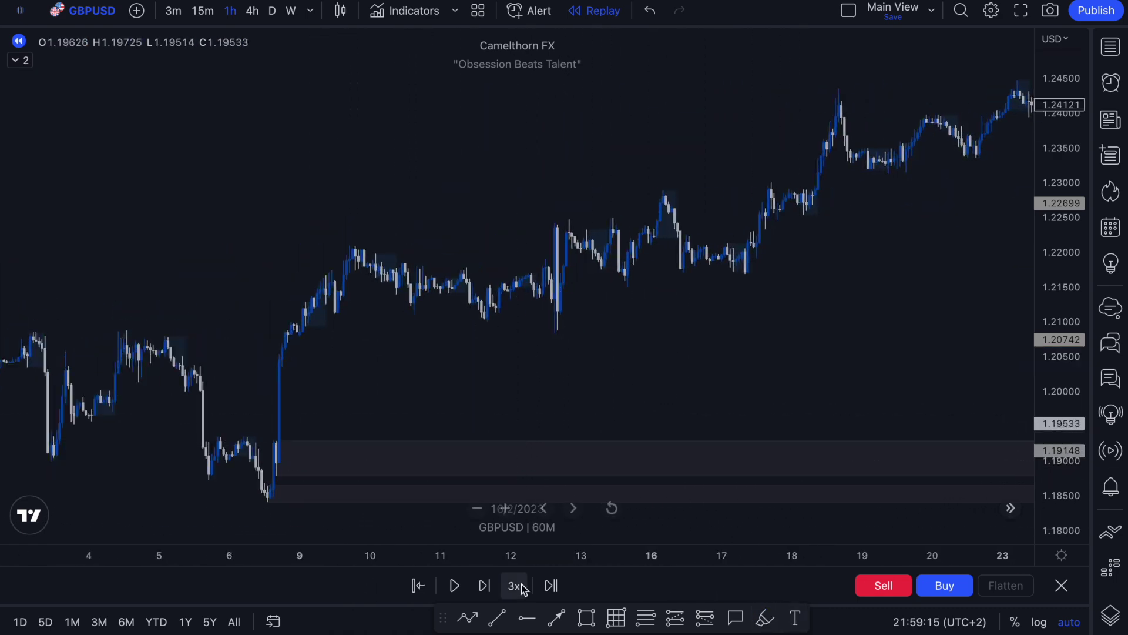
click(775, 624)
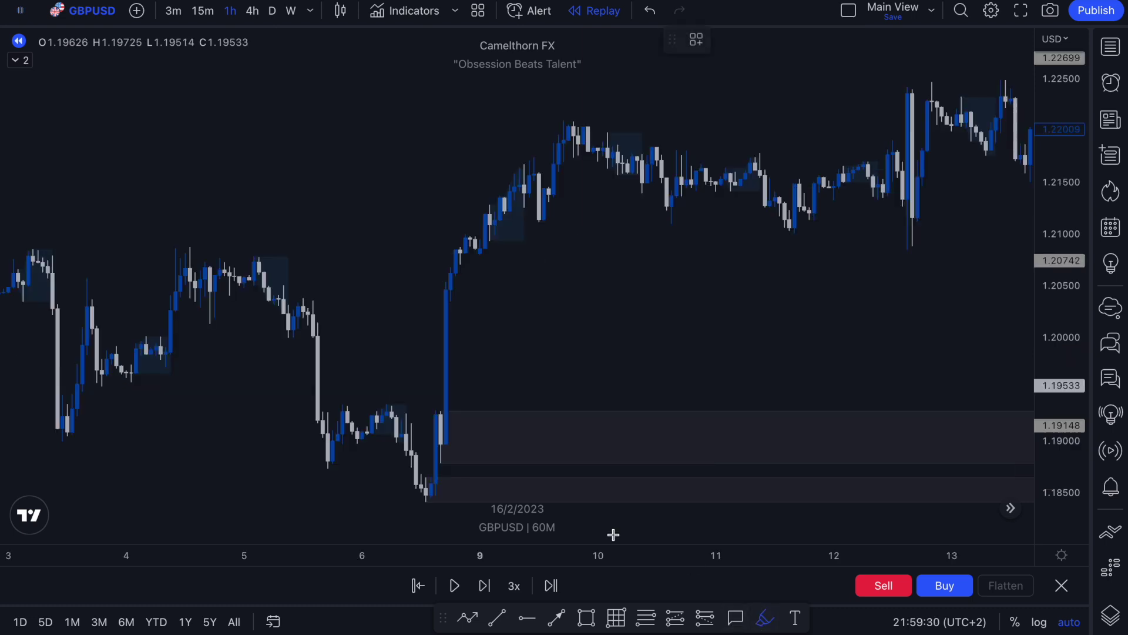
mouse_move(447, 473)
mouse_down()
mouse_move(415, 486)
mouse_move(452, 515)
mouse_up()
key(ctrl+z)
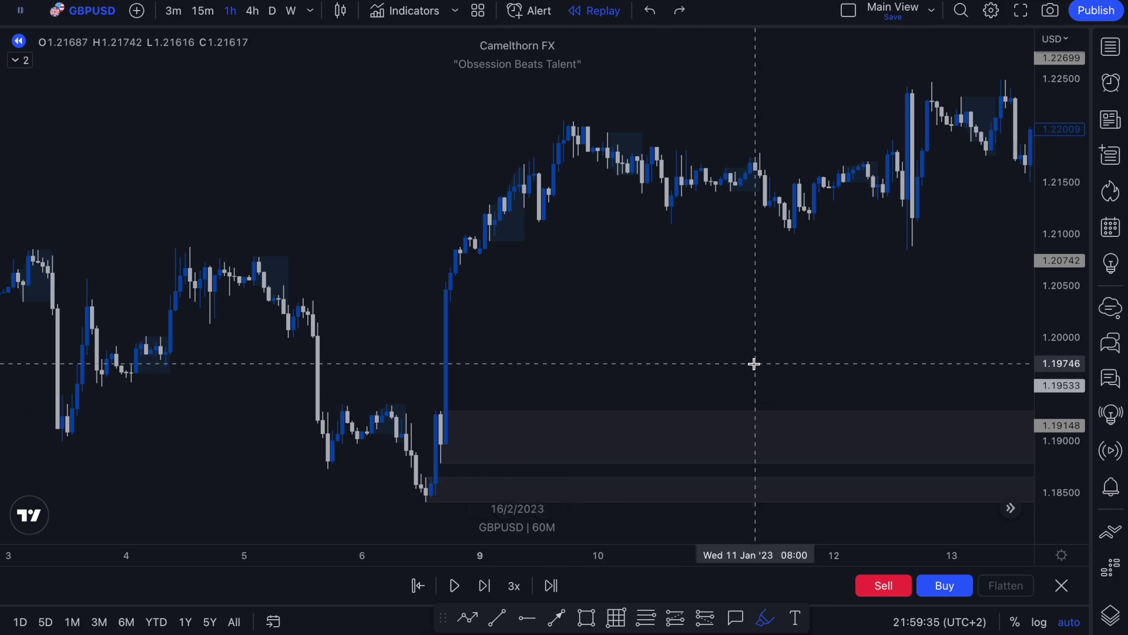
- Circle the 1H Weak Low inside the demand zone beneath the latest candles, undoing the stroke
key(alt+r)
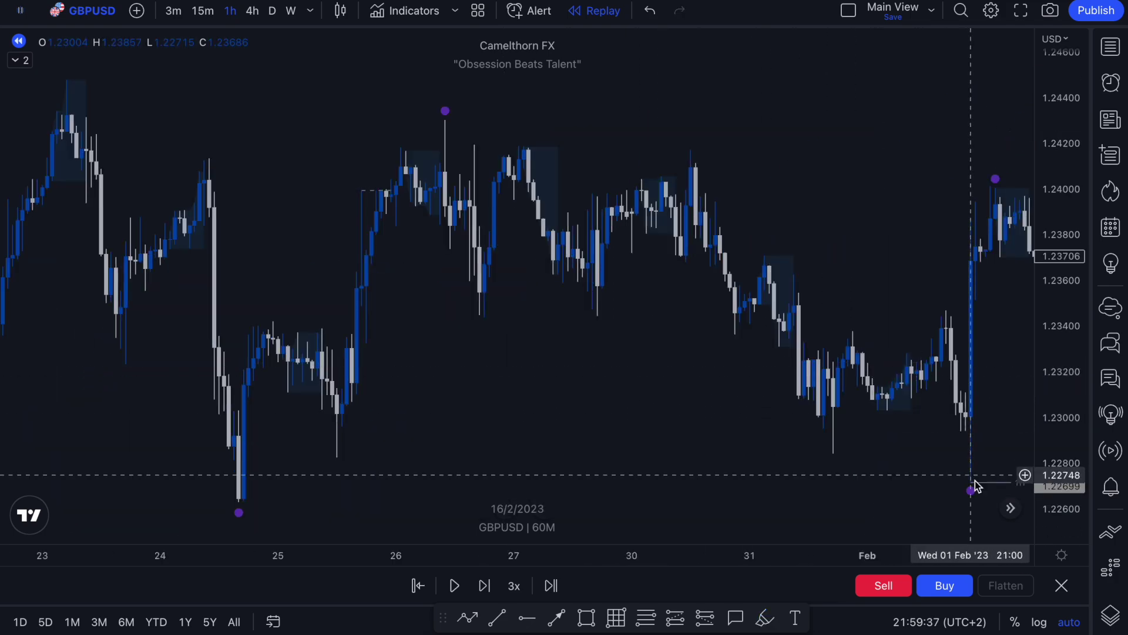
click(1011, 508)
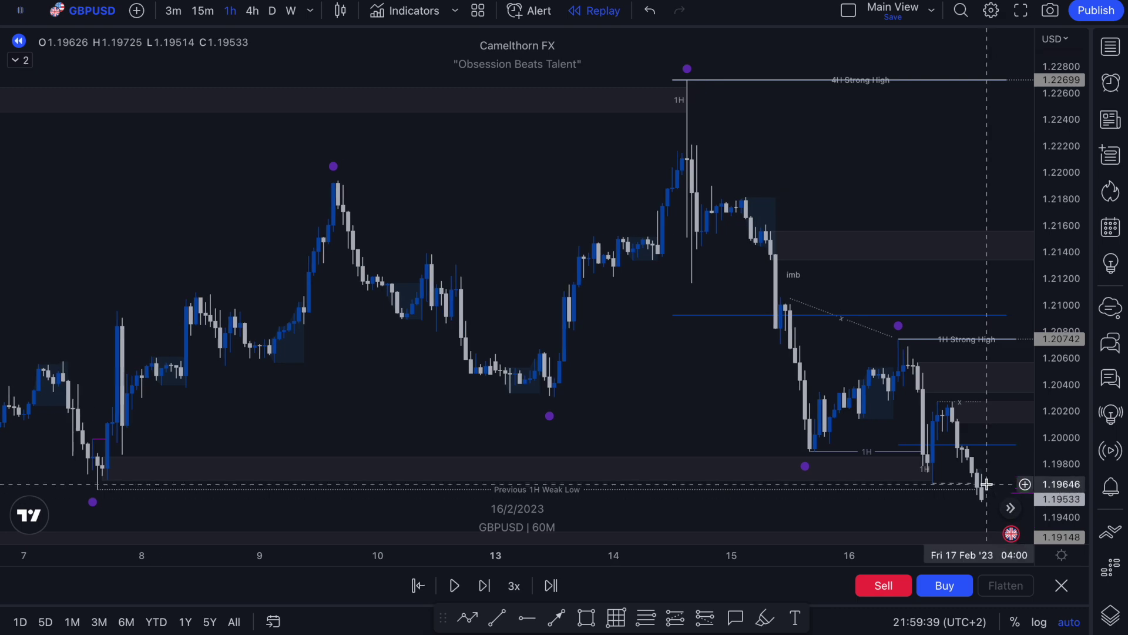
scroll(991, 463, down, 5)
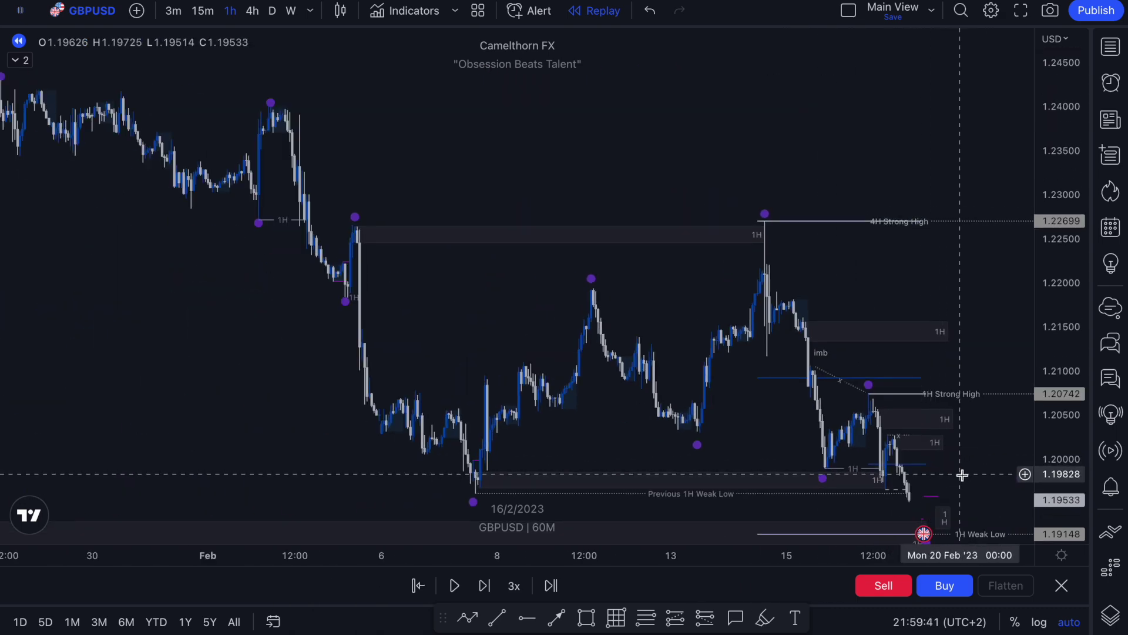
scroll(963, 475, down, 5)
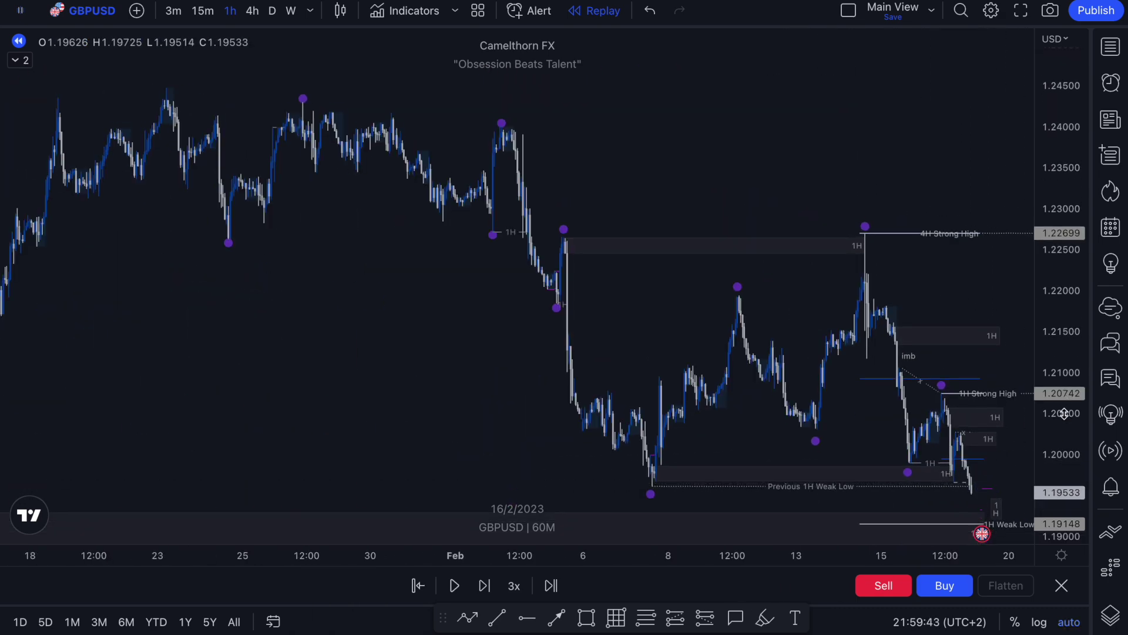
click(1025, 503)
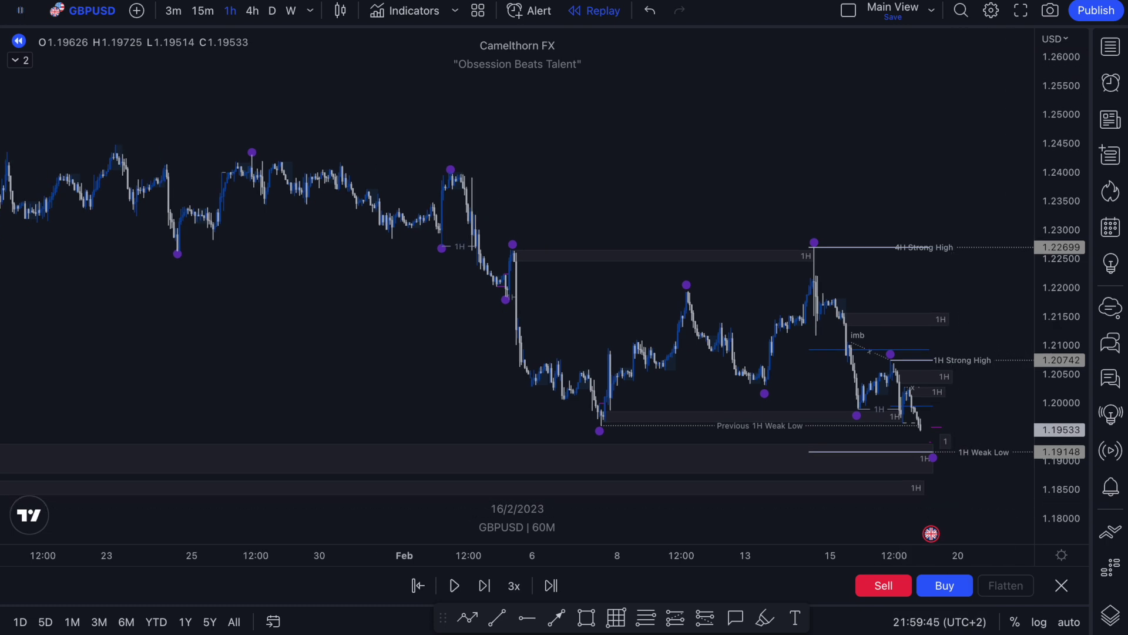
mouse_move(913, 454)
mouse_down()
mouse_move(895, 461)
mouse_move(900, 499)
mouse_move(915, 491)
mouse_up()
key(ctrl+z)
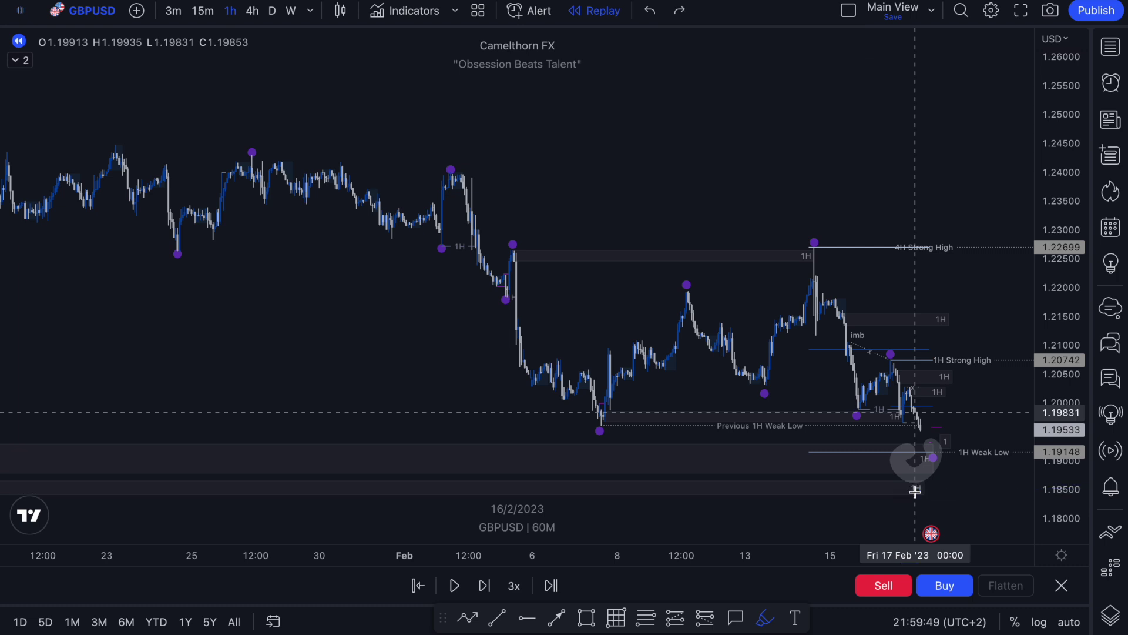
key(ctrl+z)
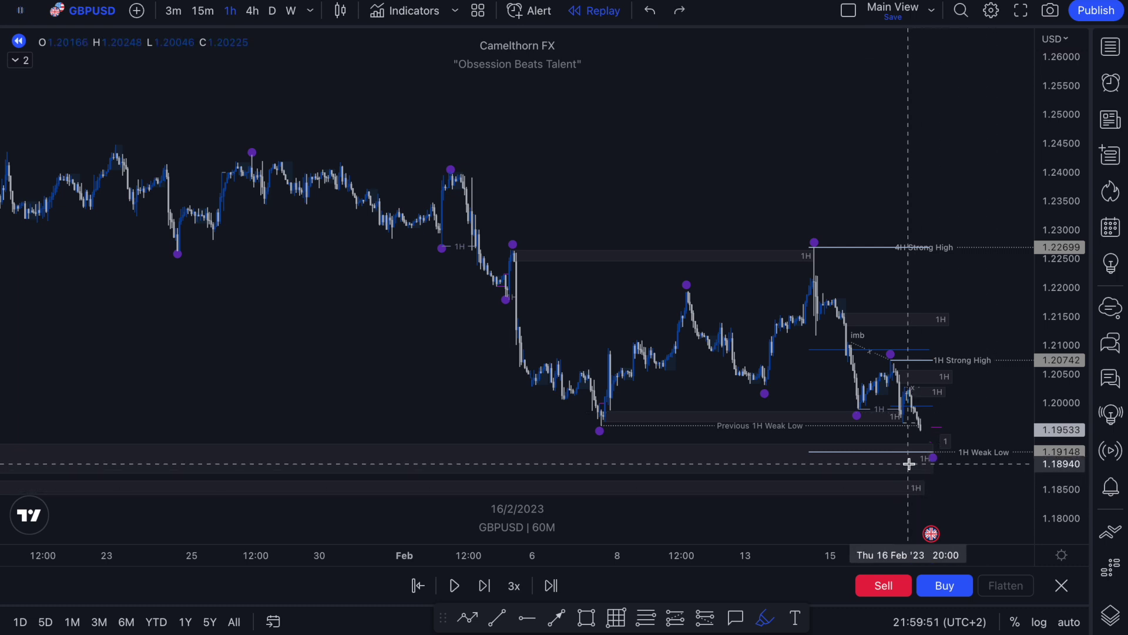
- Highlight the 1H demand zone at the Weak Low, undoing the stroke, and trace the expected pullback rising from that low
drag(911, 460, 969, 504)
key(ctrl+z)
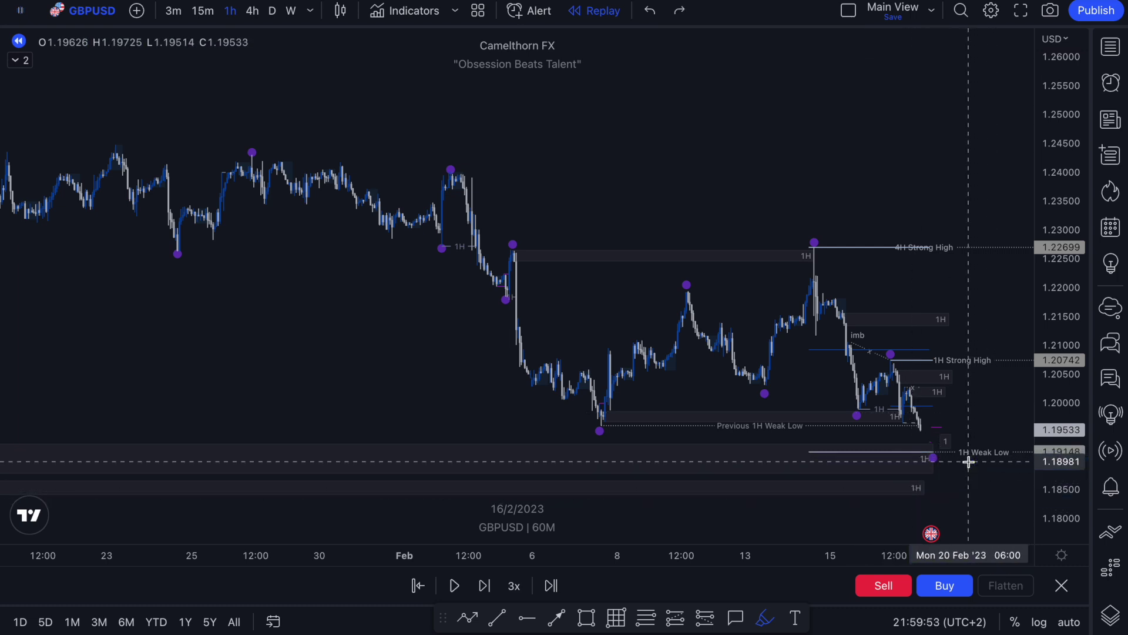
drag(939, 452, 969, 382)
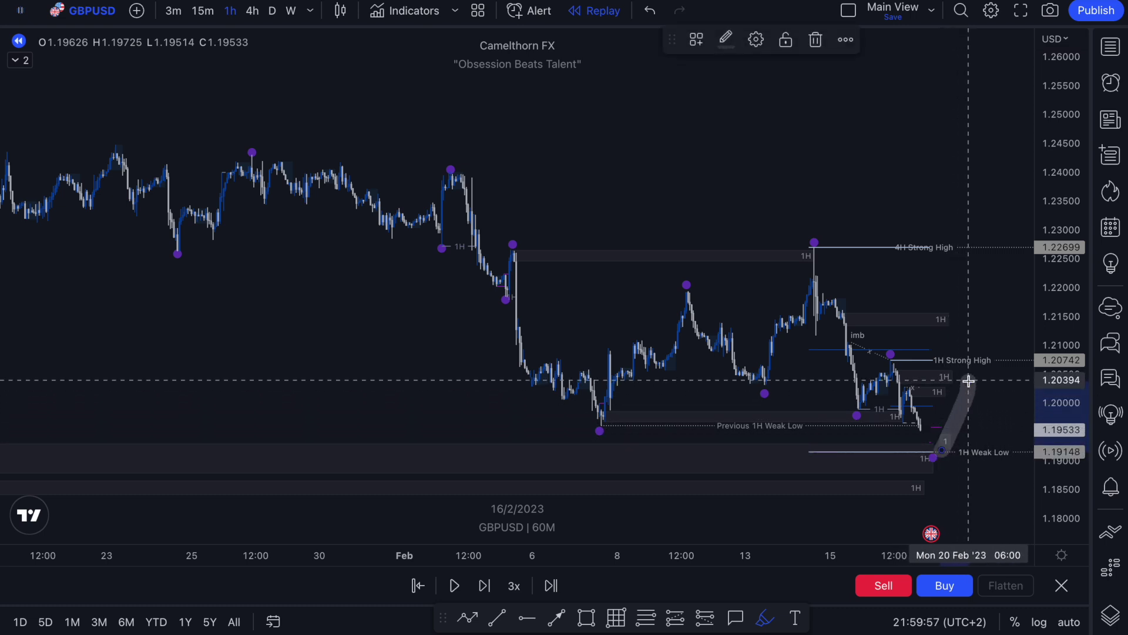
key(Escape)
- Turn on automatic price scaling and switch the replay chart to the 15m timeframe
click(1065, 619)
key(1)
key(5)
key(Return)
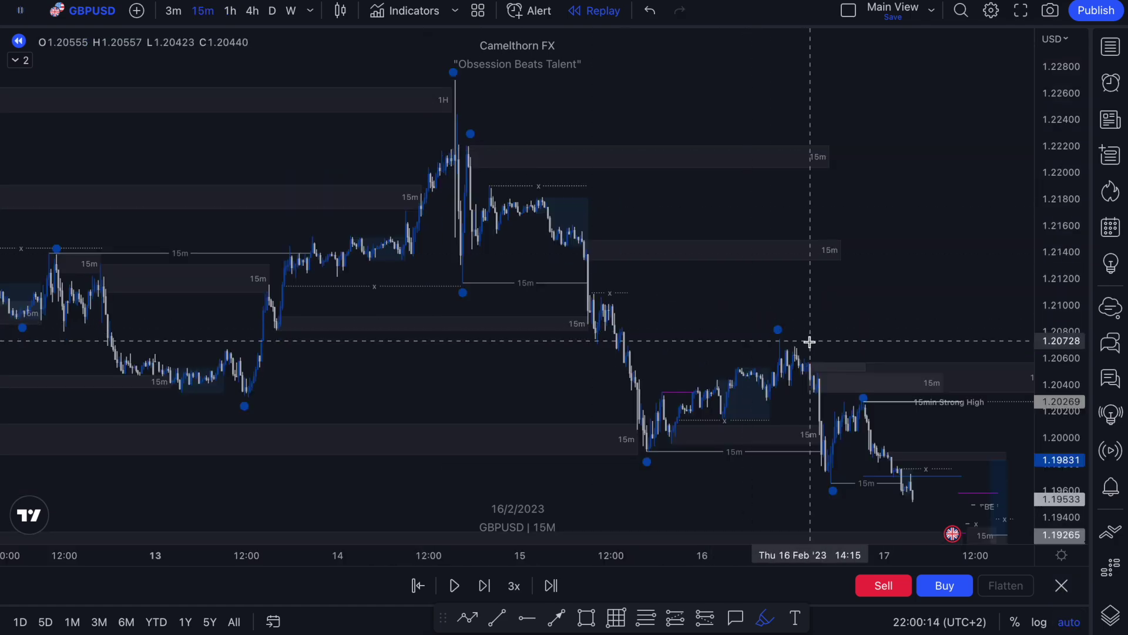
- Draw a freehand downward arrow above the 15m price structure to show the bearish trend, undoing its strokes
scroll(810, 342, up, 8)
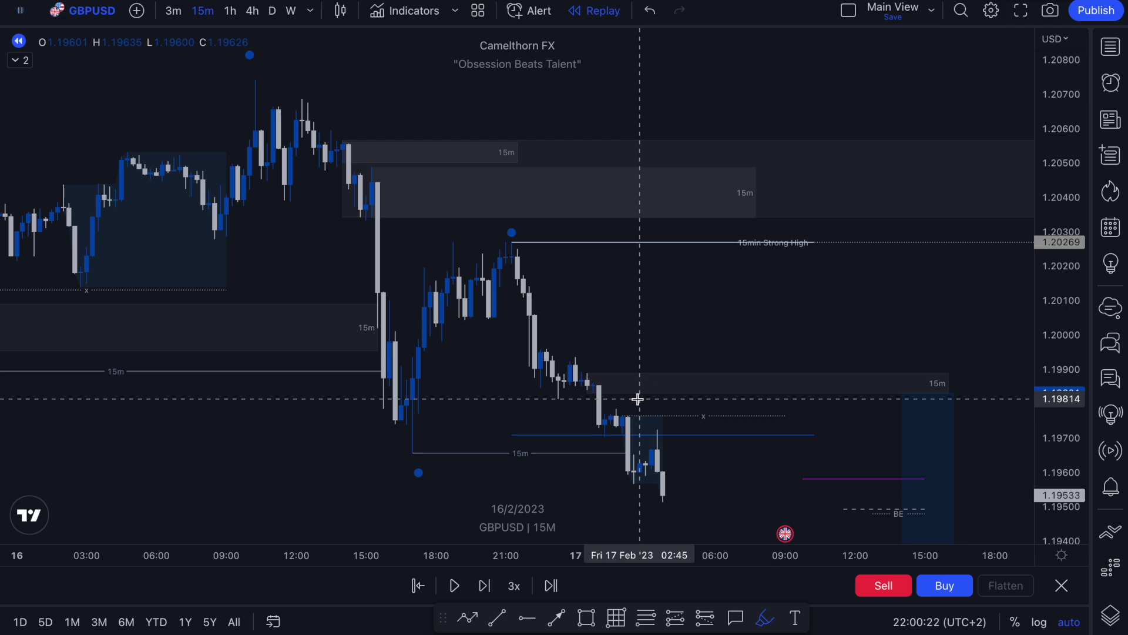
scroll(551, 411, down, 3)
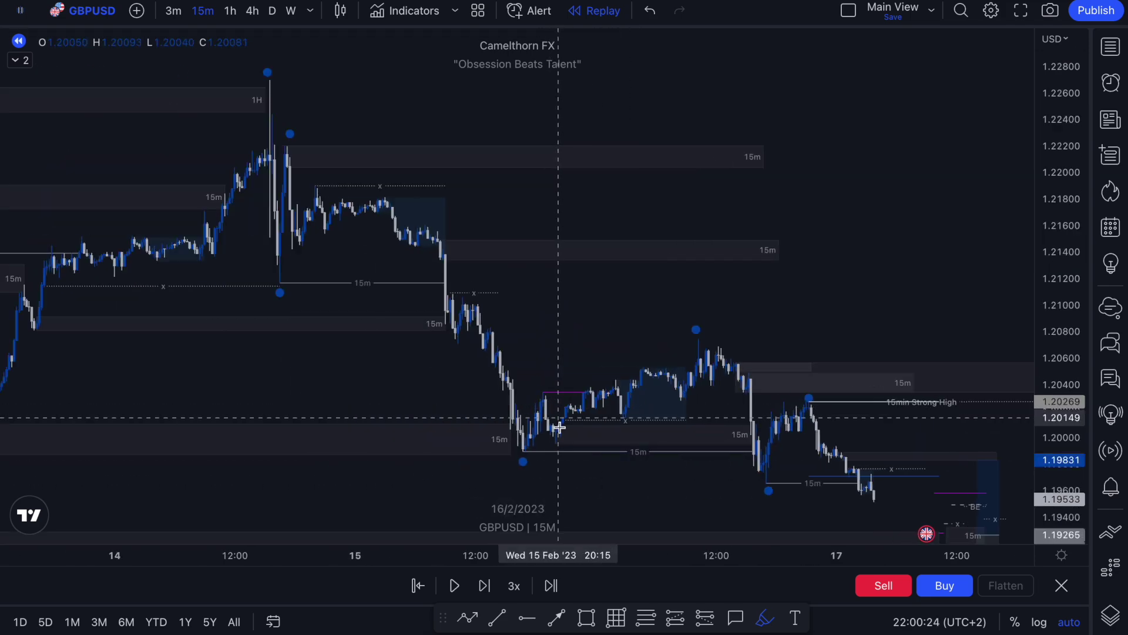
scroll(621, 364, down, 2)
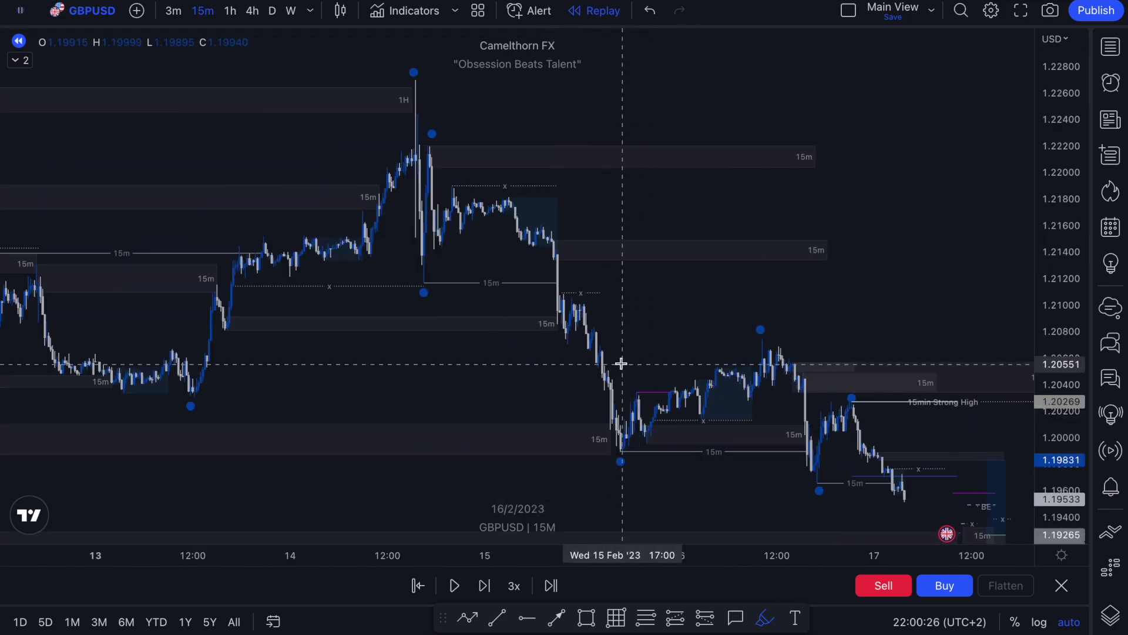
drag(560, 123, 788, 224)
mouse_move(777, 175)
mouse_down()
mouse_move(880, 275)
mouse_move(779, 278)
mouse_up()
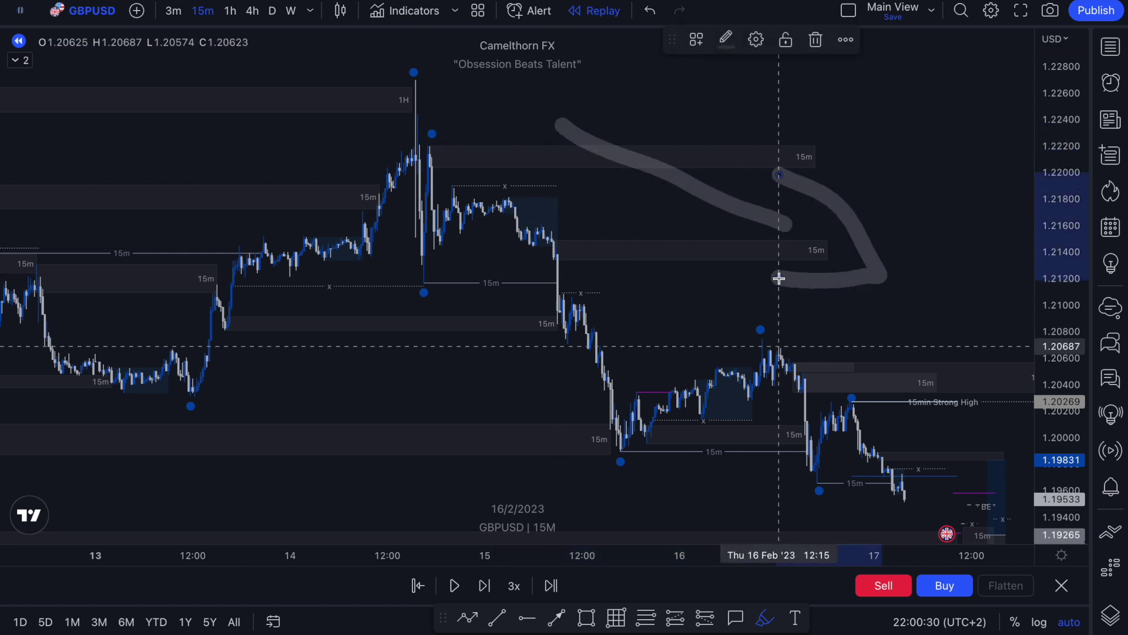
key(ctrl+z)
key(ctrl+z)
- Mark the successive 15m lower lows with strokes beneath their swing dots, undoing the strokes
drag(405, 294, 438, 304)
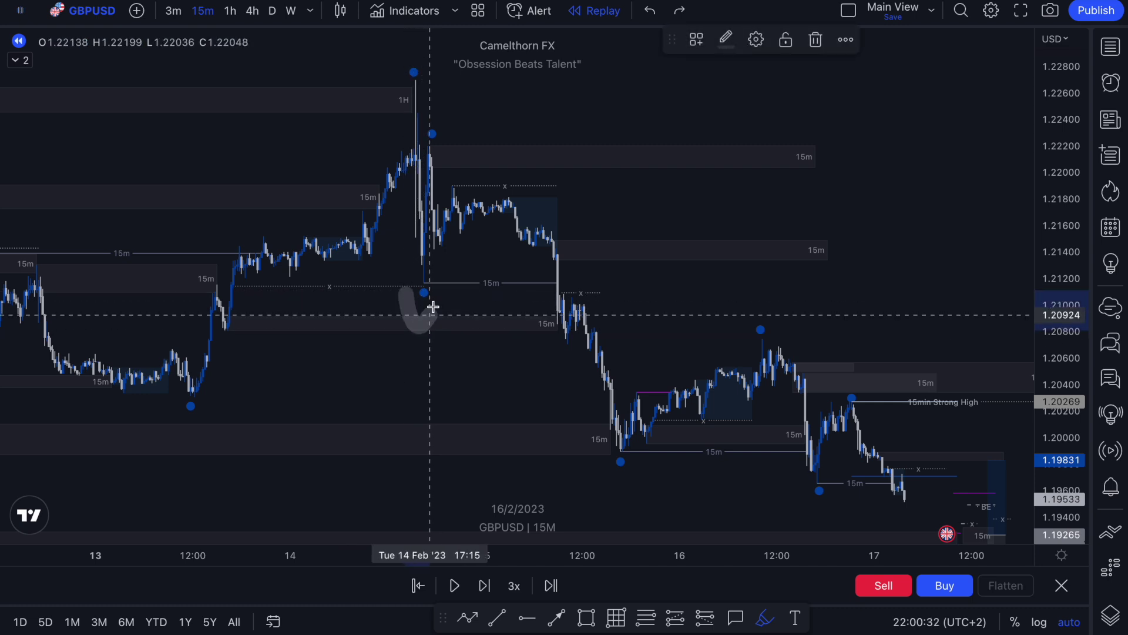
mouse_move(596, 466)
mouse_down()
mouse_move(611, 499)
mouse_move(630, 492)
mouse_up()
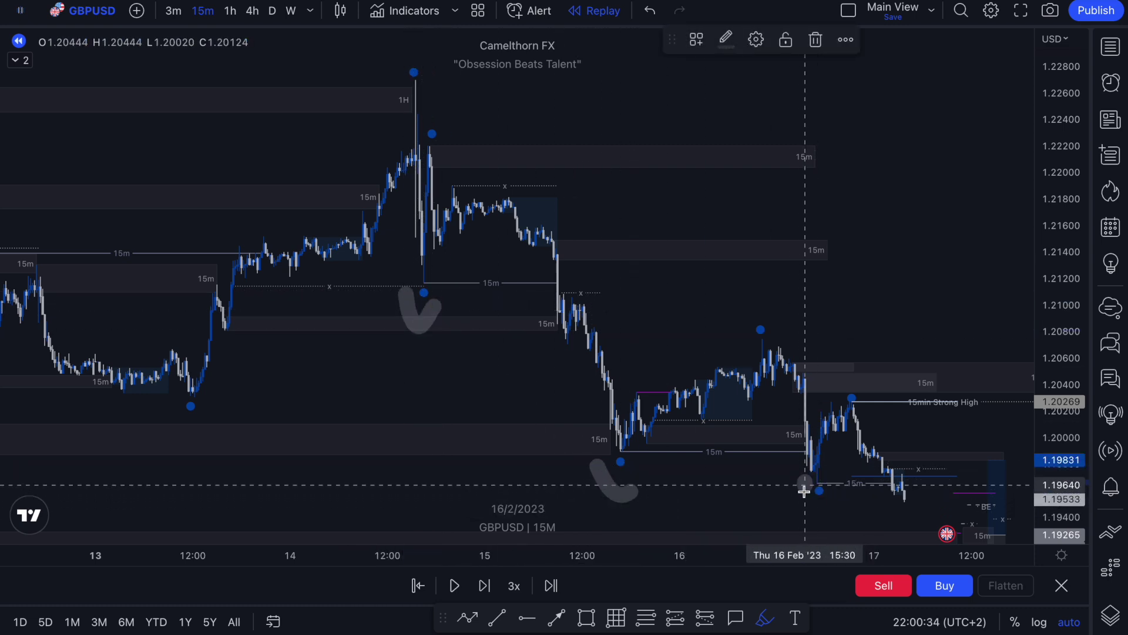
key(ctrl+z)
key(ctrl+z)
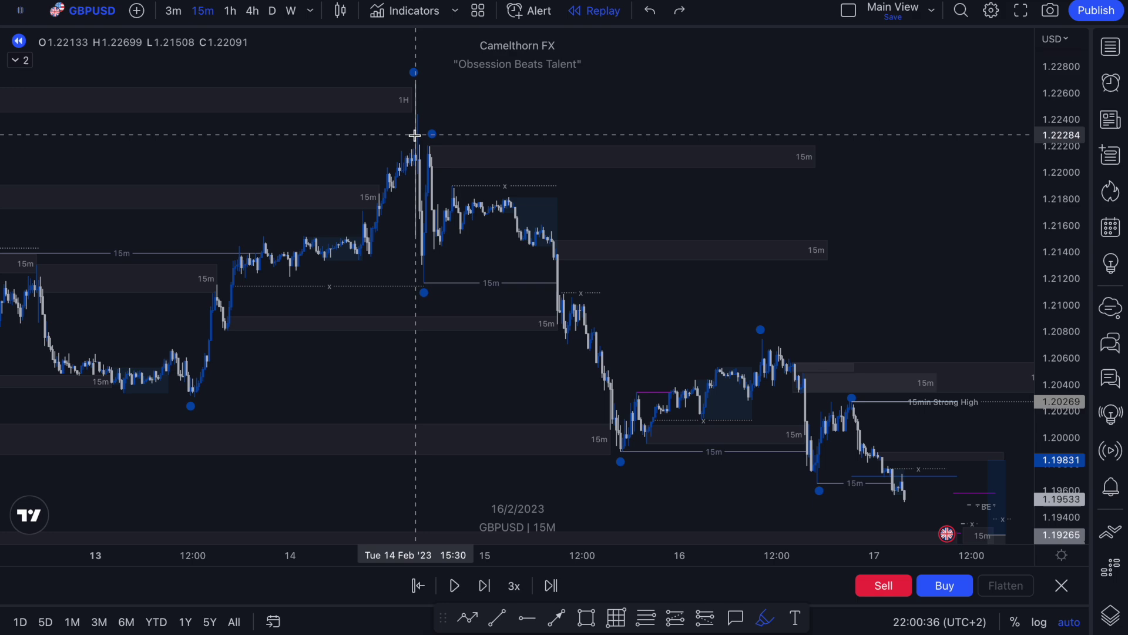
- Mark the successive 15m lower highs with arcs above their swing dots, undoing the strokes
drag(414, 133, 460, 124)
drag(744, 335, 786, 300)
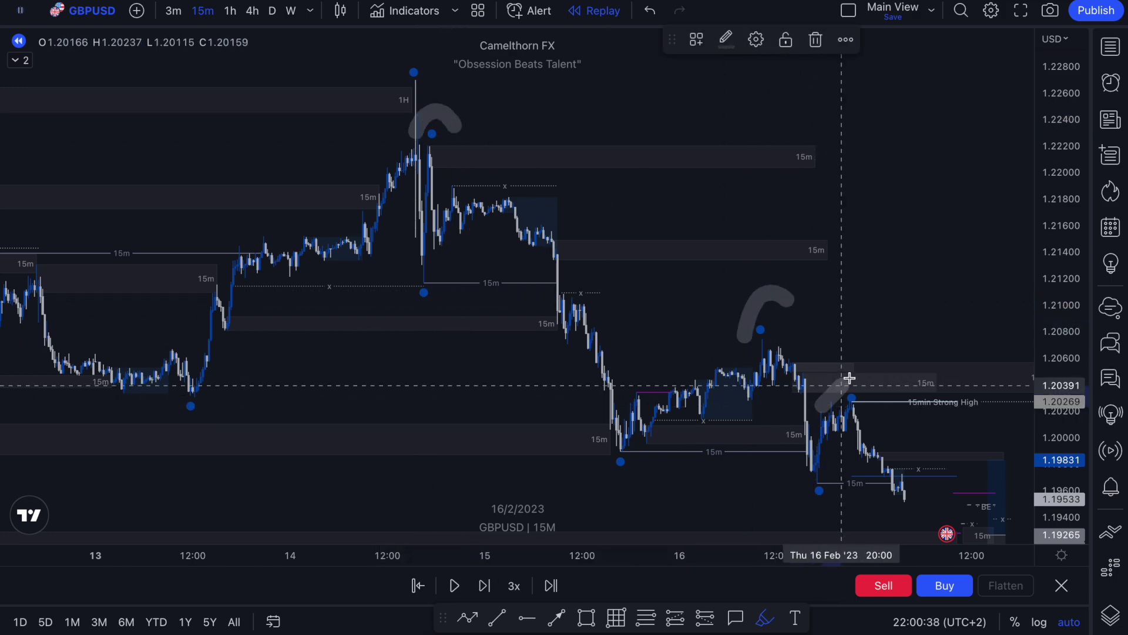
key(ctrl+z)
key(ctrl+z)
- Highlight the latest broken 15m structure line below the 15min Strong High, undoing the stroke
scroll(867, 431, up, 6)
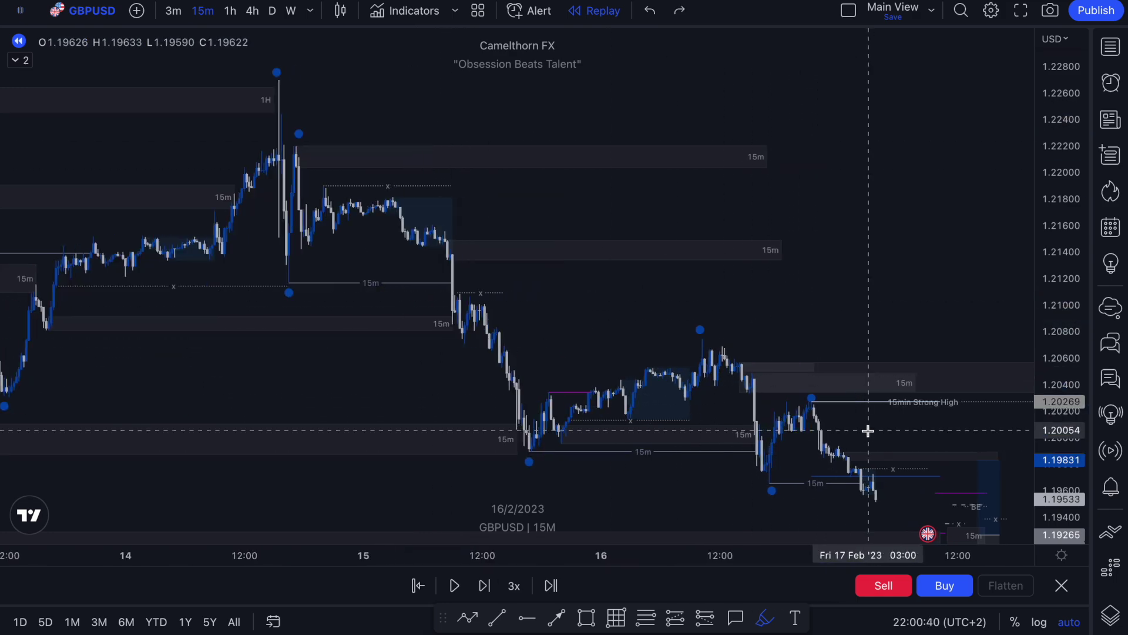
scroll(714, 464, up, 2)
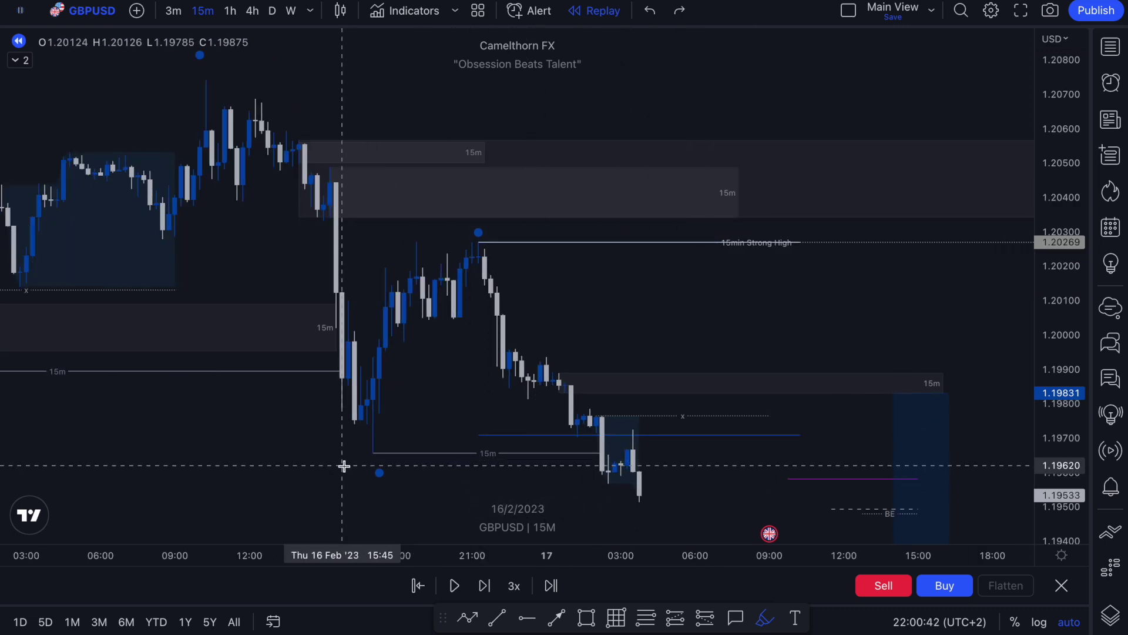
drag(377, 456, 593, 453)
key(ctrl+z)
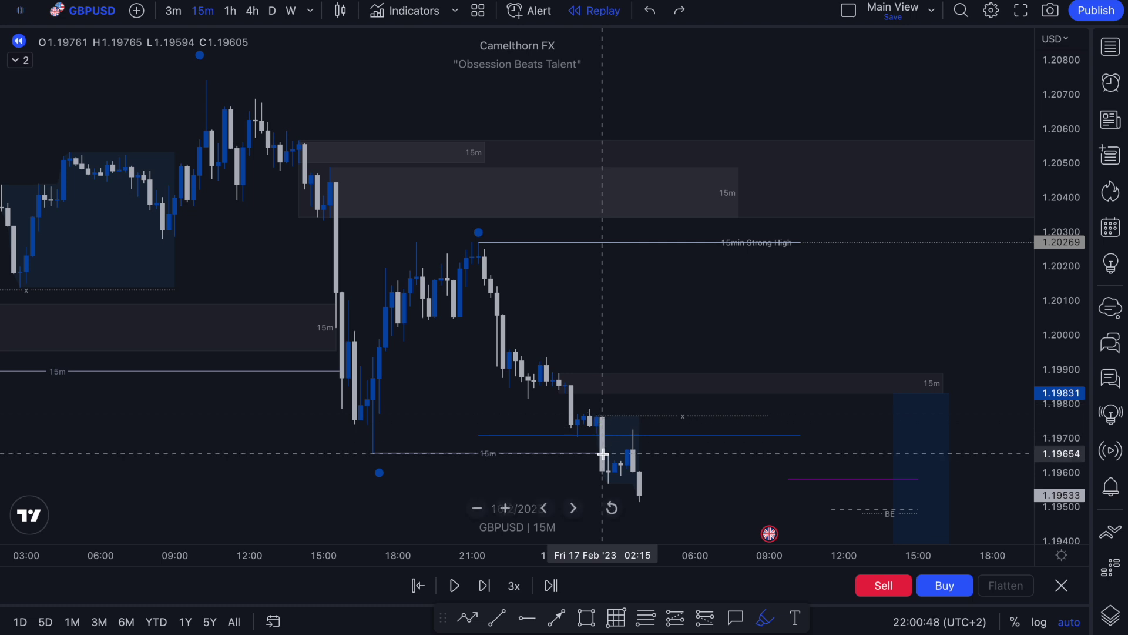
- Advance the 15m replay by 13 candles, one bar at a time, on 17 February
scroll(740, 487, down, 3)
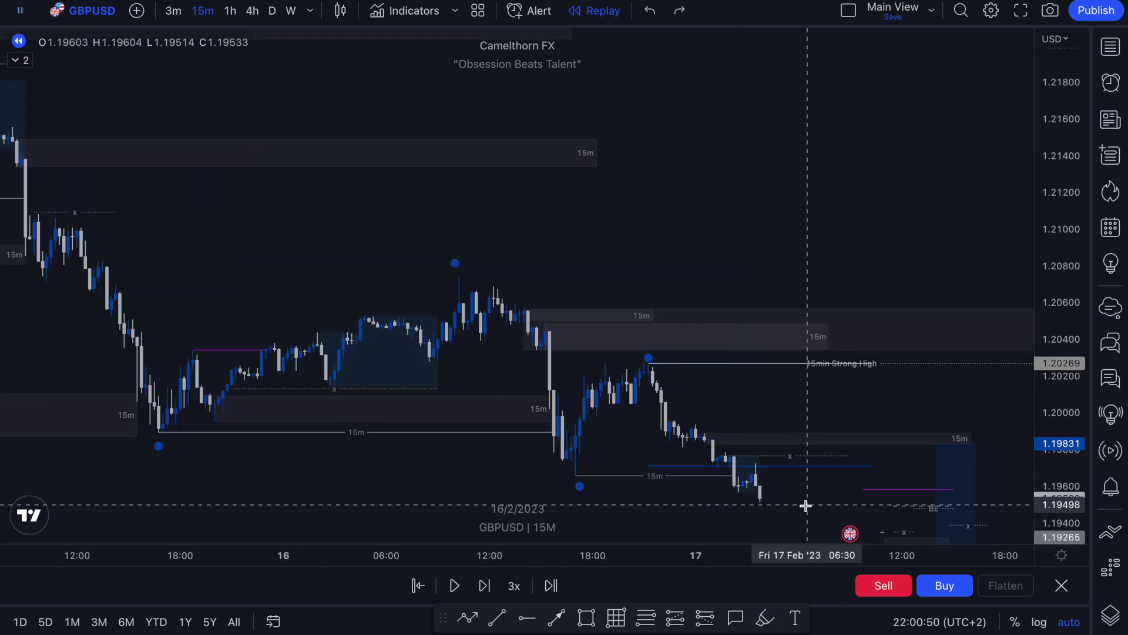
drag(788, 504, 741, 487)
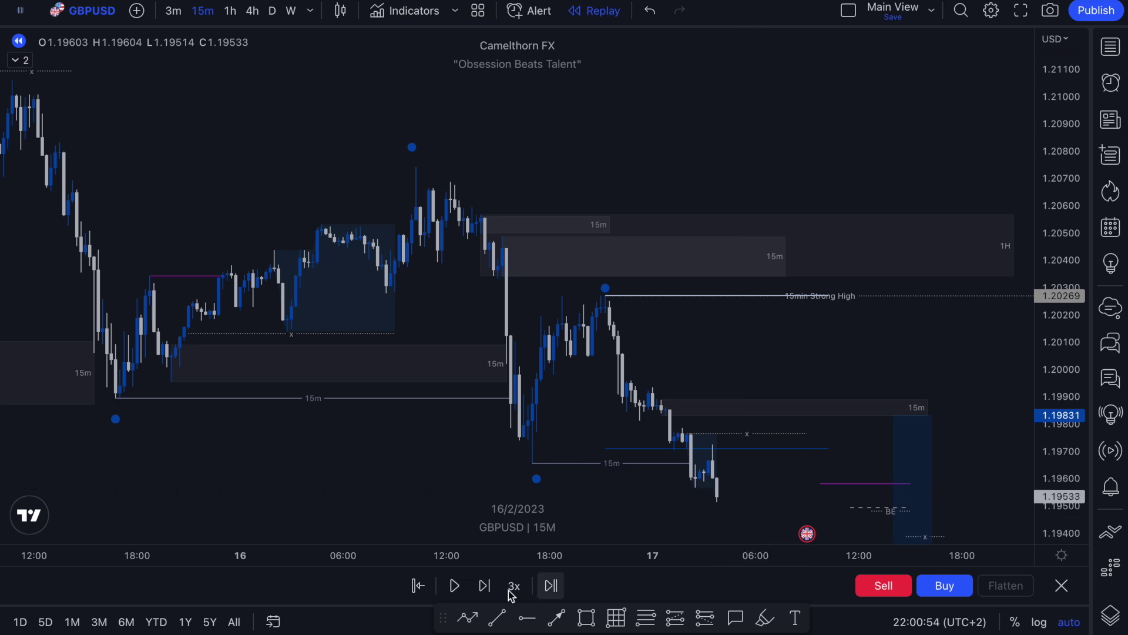
click(484, 594)
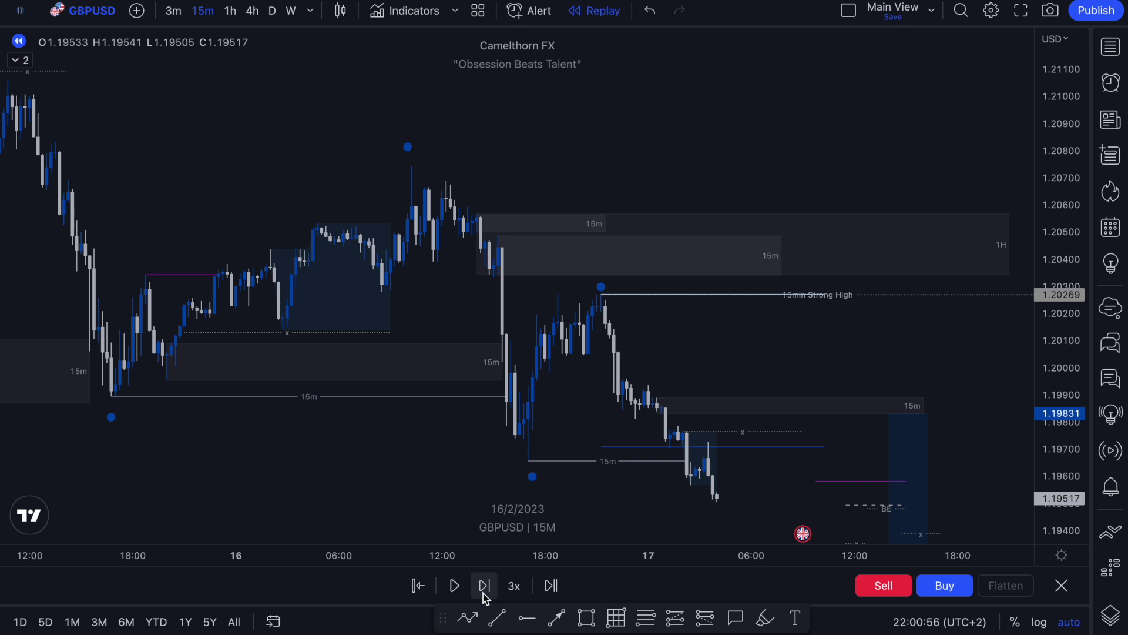
click(485, 597)
click(485, 597)
click(485, 597)
click(485, 597)
click(484, 597)
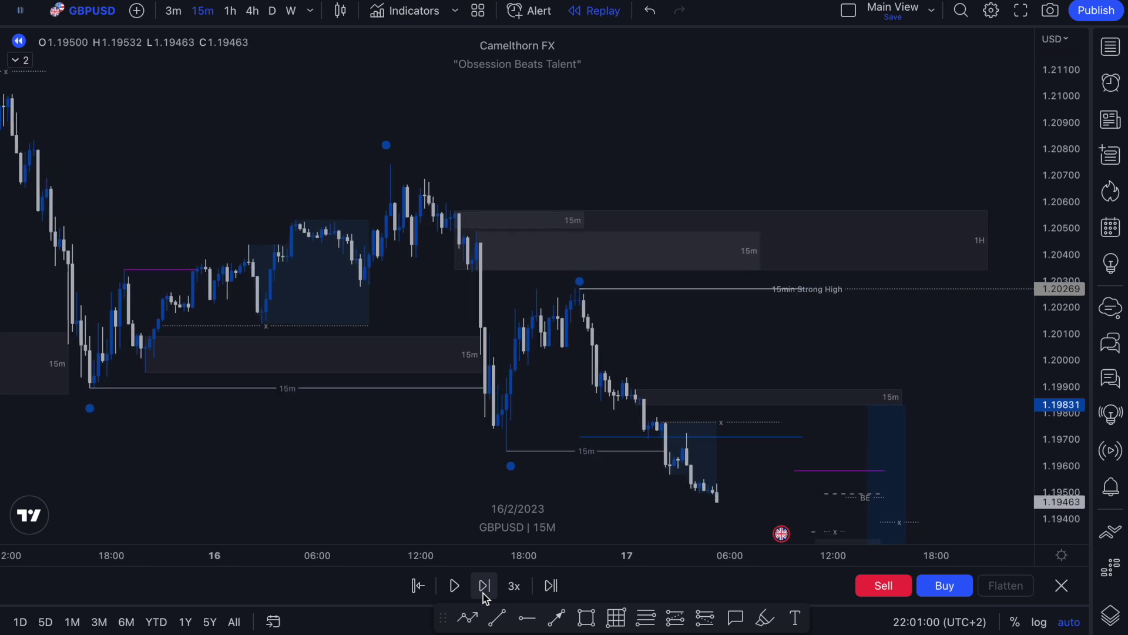
click(485, 597)
click(485, 597)
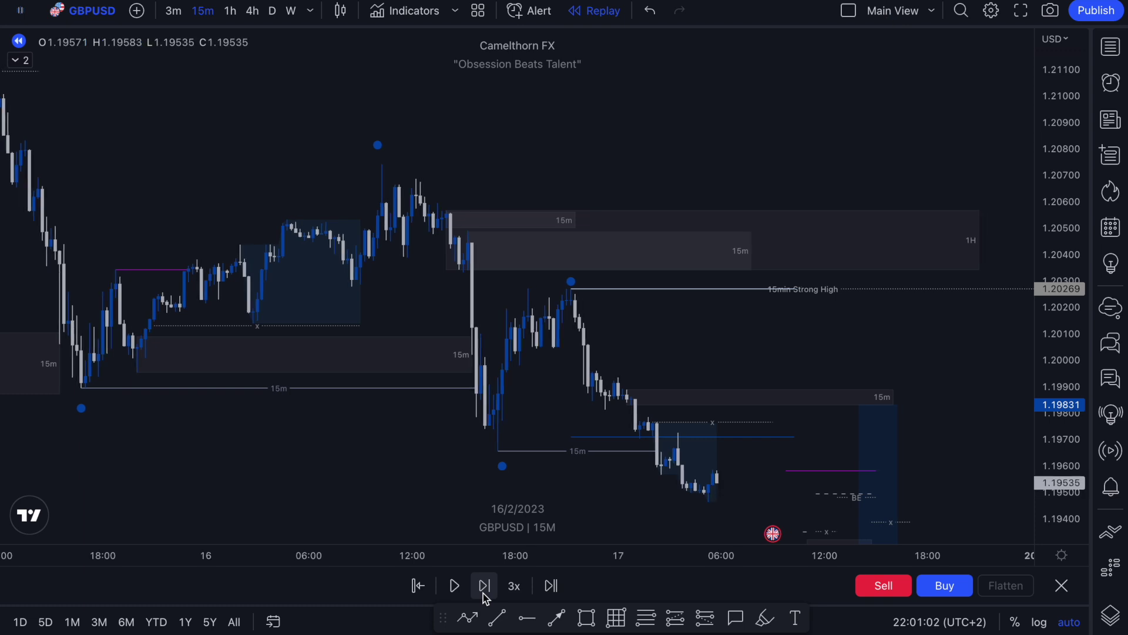
click(484, 597)
click(484, 597)
click(484, 597)
click(485, 597)
click(485, 597)
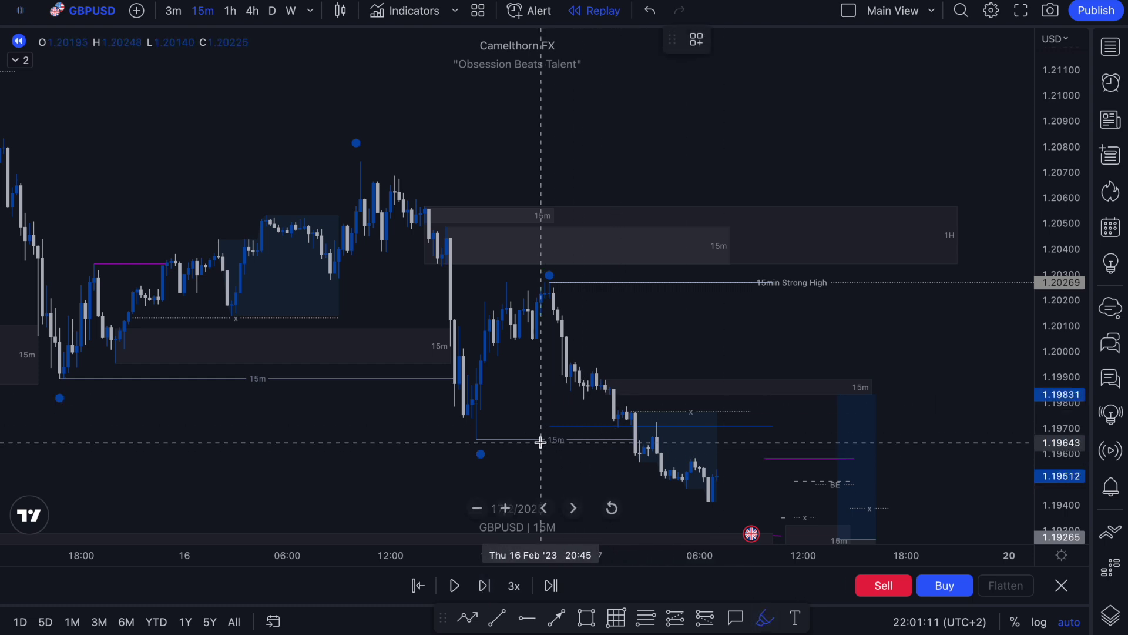
- Highlight the decline from the dotted x level beneath the latest 15m zone to the newest low, undoing the stroke
click(558, 440)
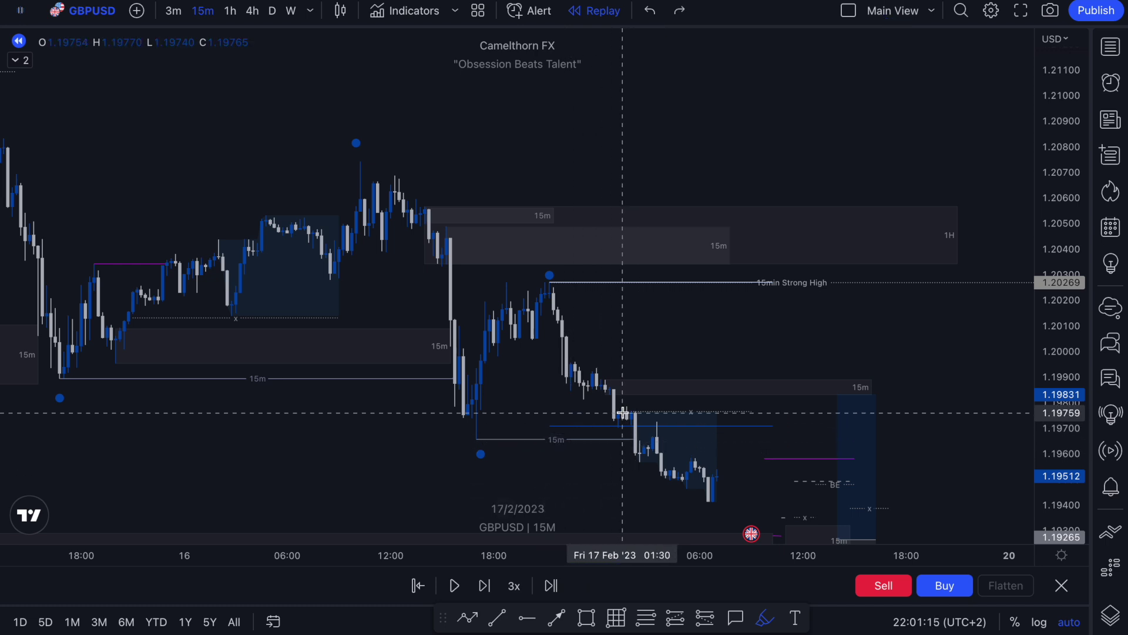
drag(644, 429, 689, 463)
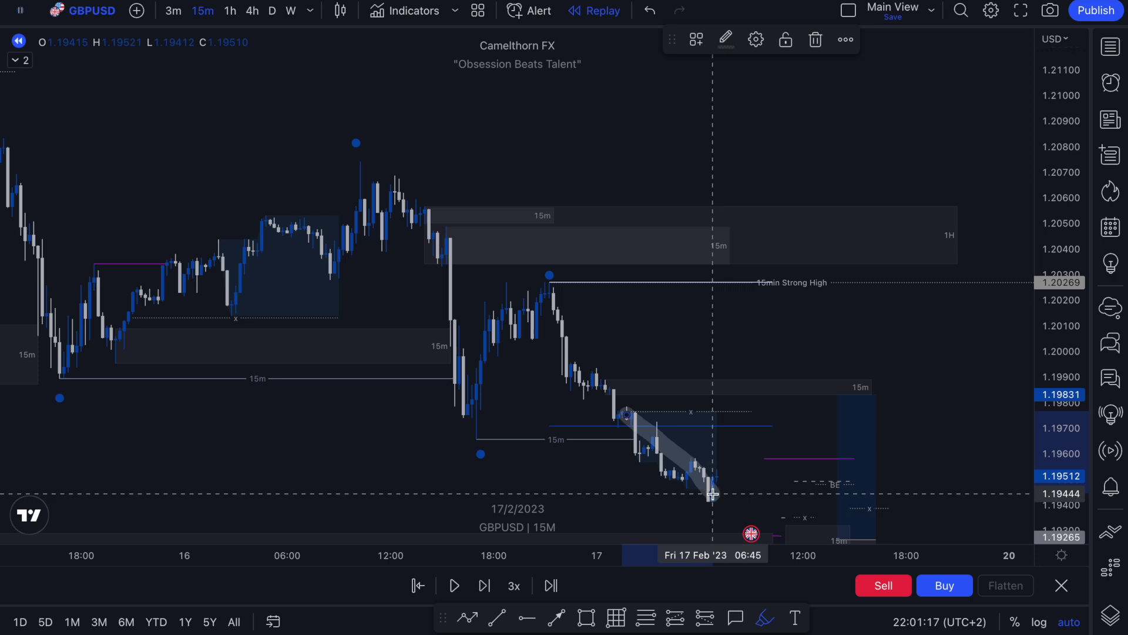
key(ctrl+z)
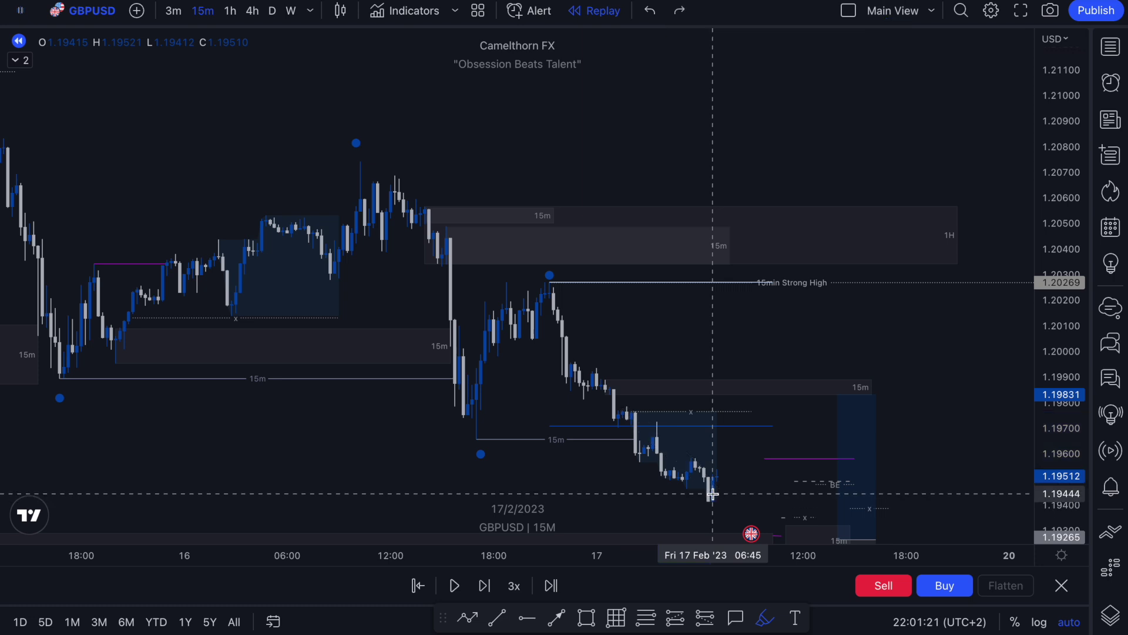
- Trace the bearish leg from the 15min Strong High into the 1H zone and highlight the Strong High line, undoing both strokes
scroll(729, 497, down, 1)
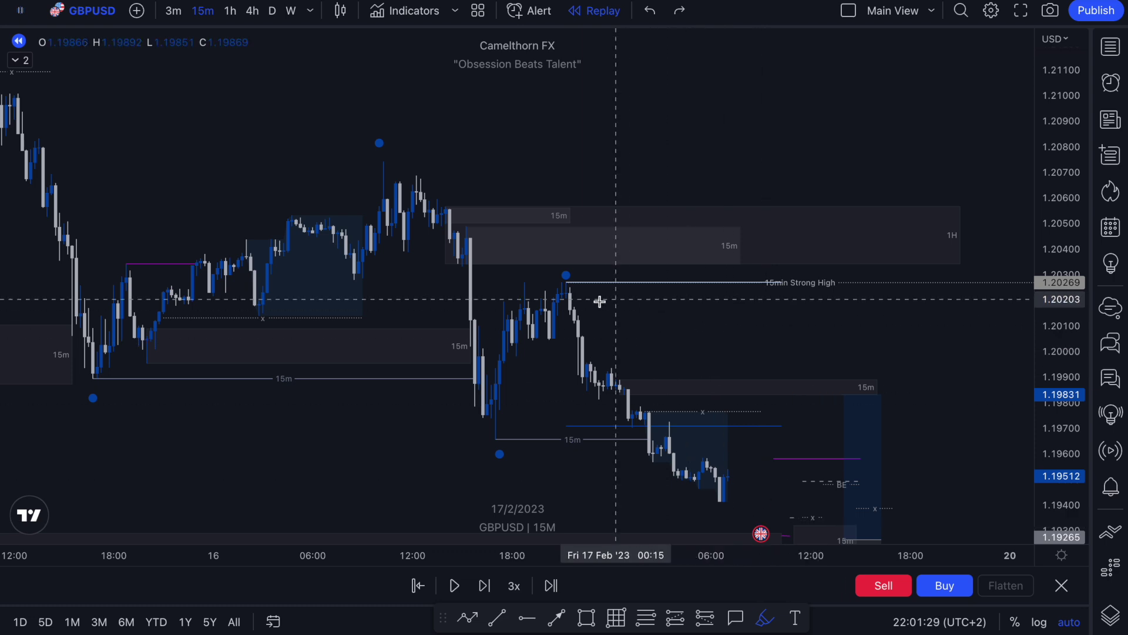
mouse_move(559, 285)
mouse_down()
mouse_move(730, 529)
mouse_move(919, 532)
mouse_up()
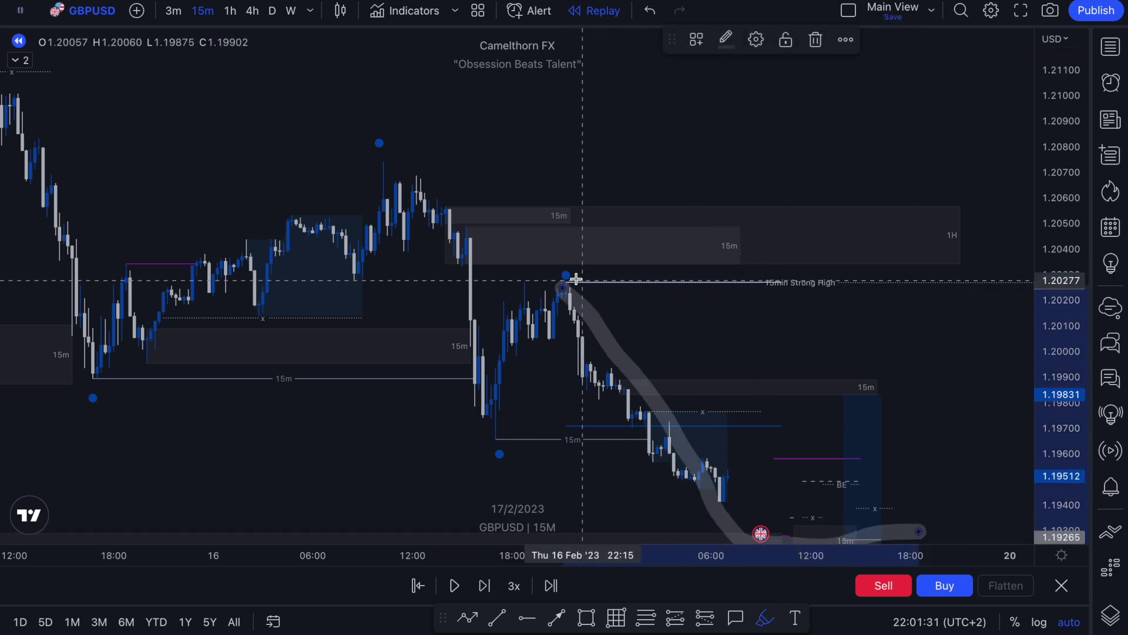
drag(567, 276, 798, 284)
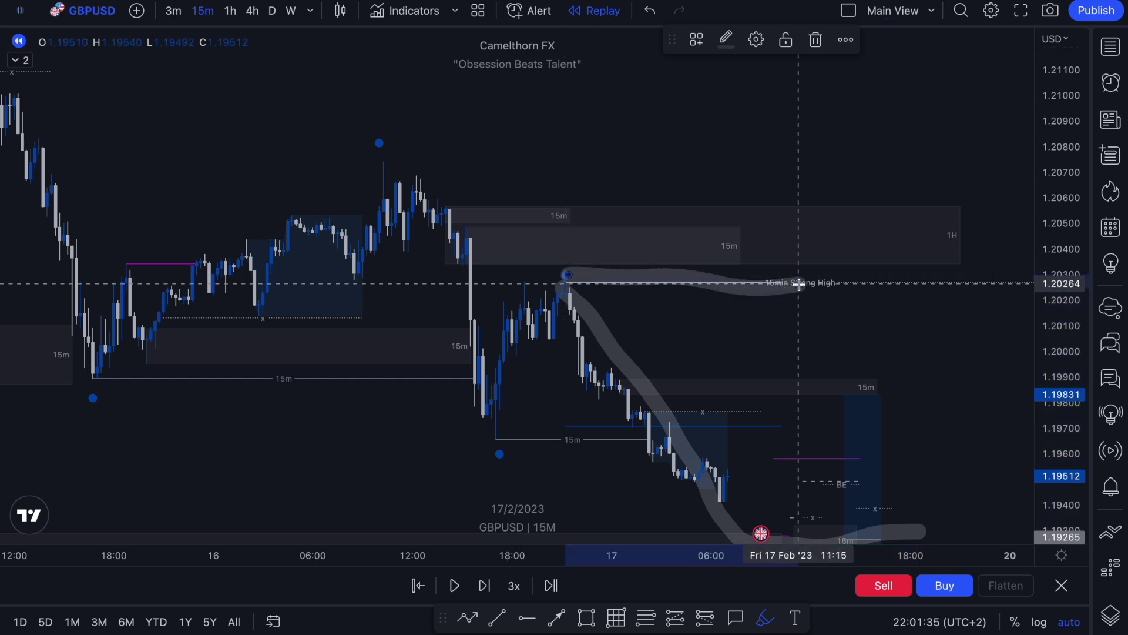
key(ctrl+z)
key(ctrl+z)
scroll(661, 461, right, 3)
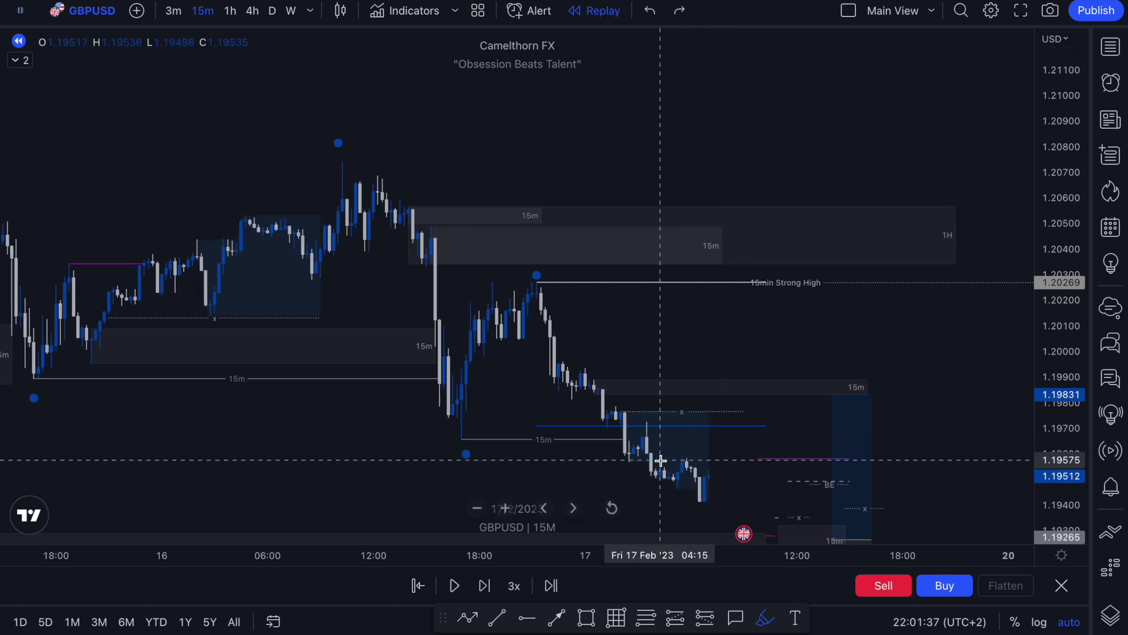
scroll(660, 461, right, 1)
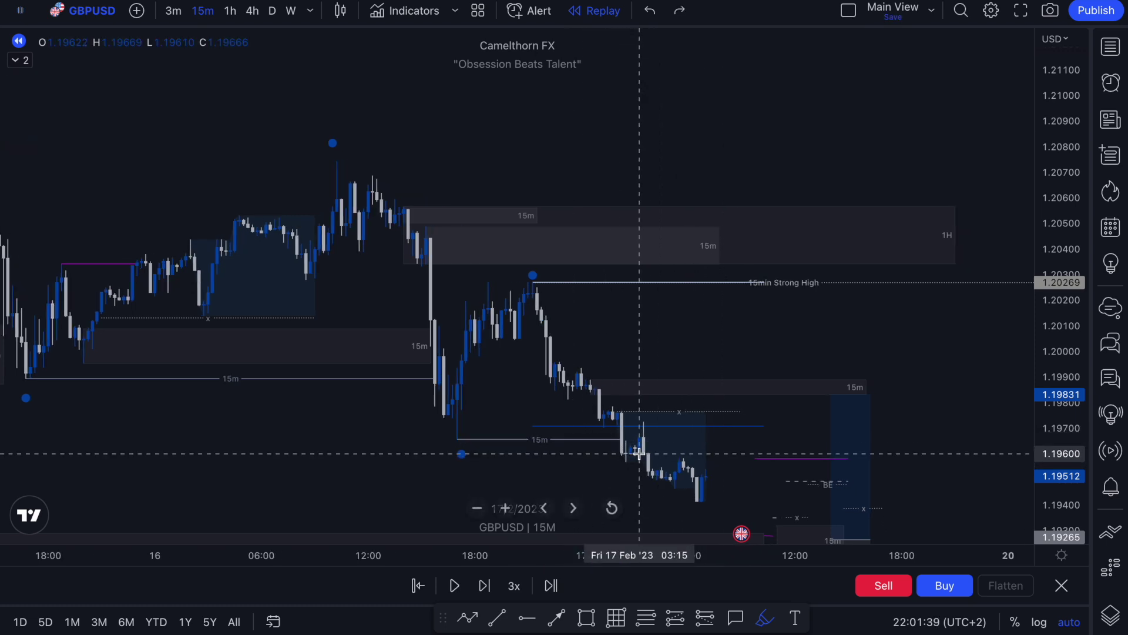
- Highlight the small pullback high at the blue line and the last broken 15m structure line, undoing the strokes
mouse_move(643, 427)
mouse_down()
mouse_move(664, 443)
mouse_move(697, 434)
mouse_up()
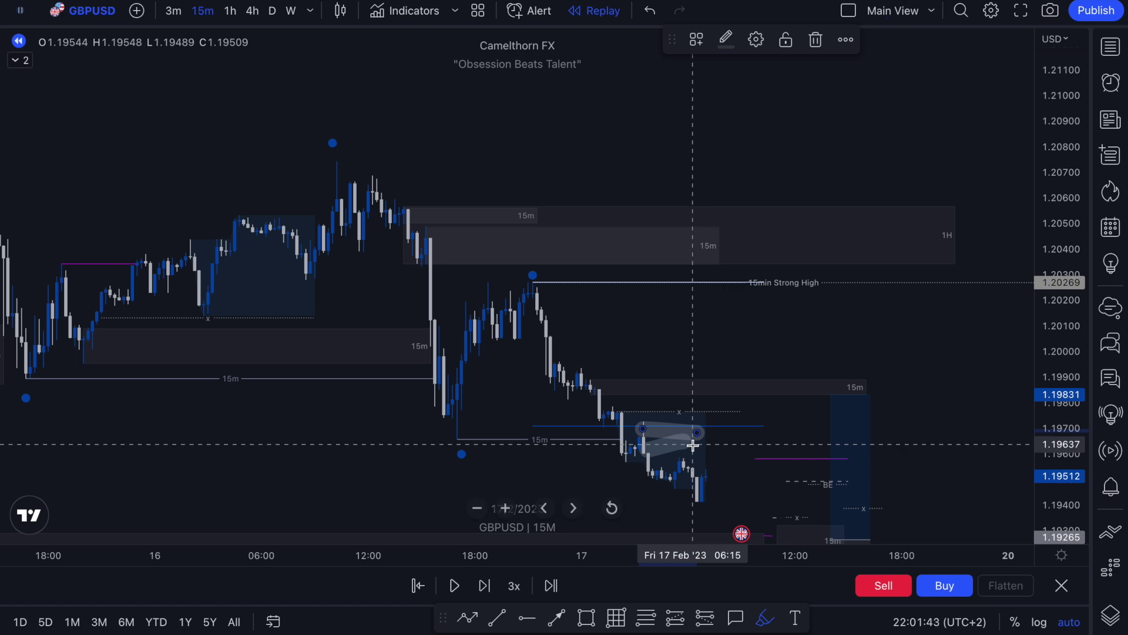
key(ctrl+z)
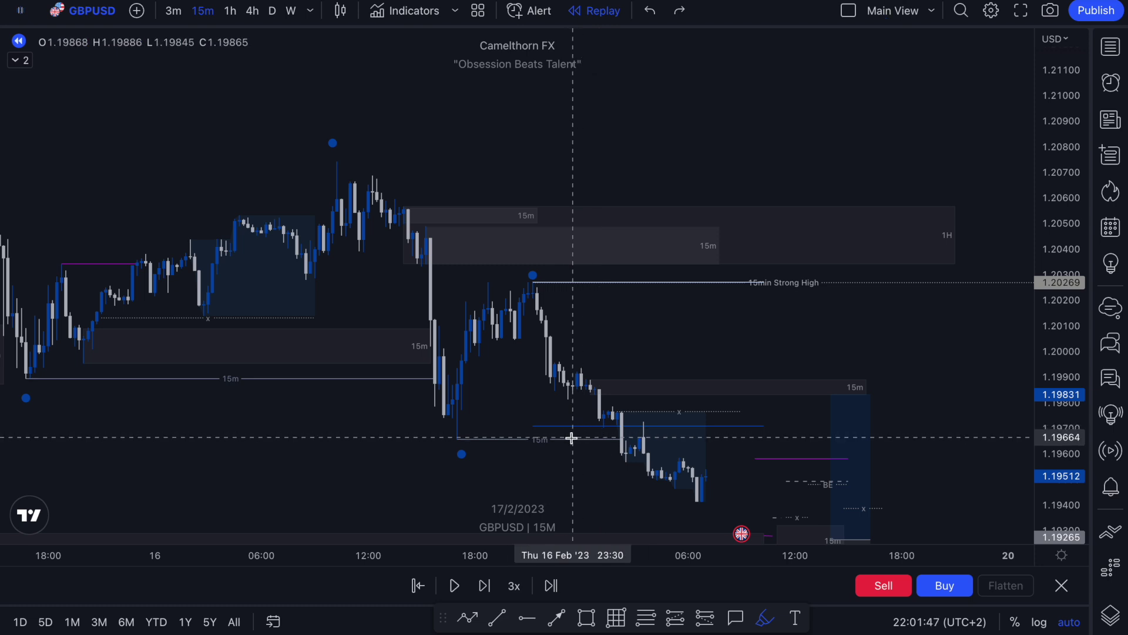
drag(549, 439, 615, 436)
key(ctrl+z)
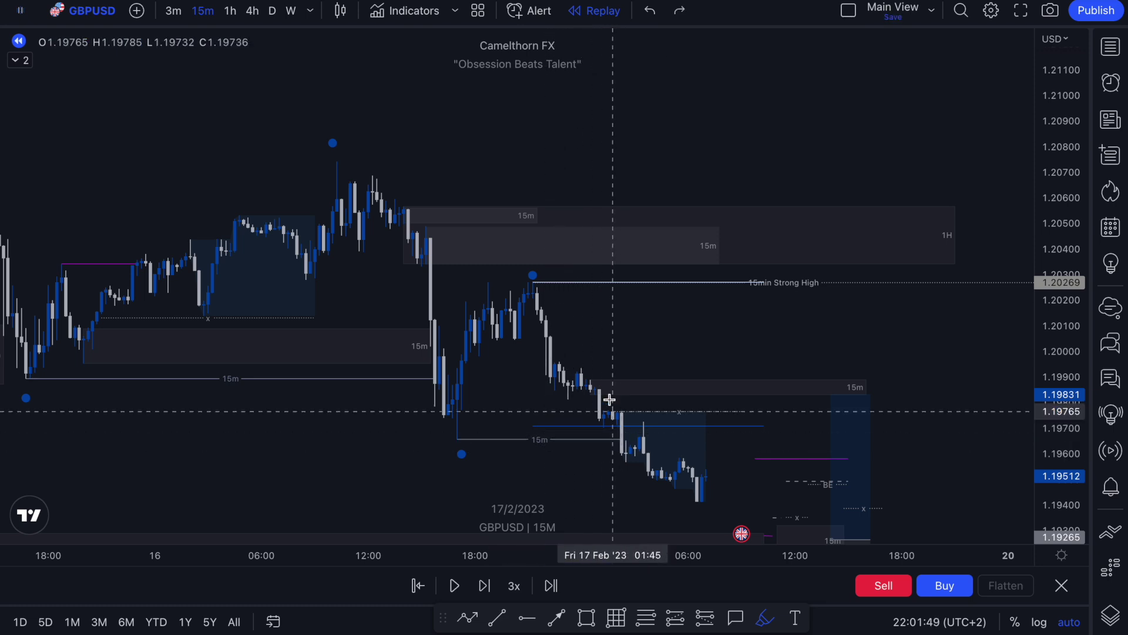
- Trace the drop from the 15min Strong High and mark the area around the minor pullback high, undoing the strokes
drag(526, 291, 644, 475)
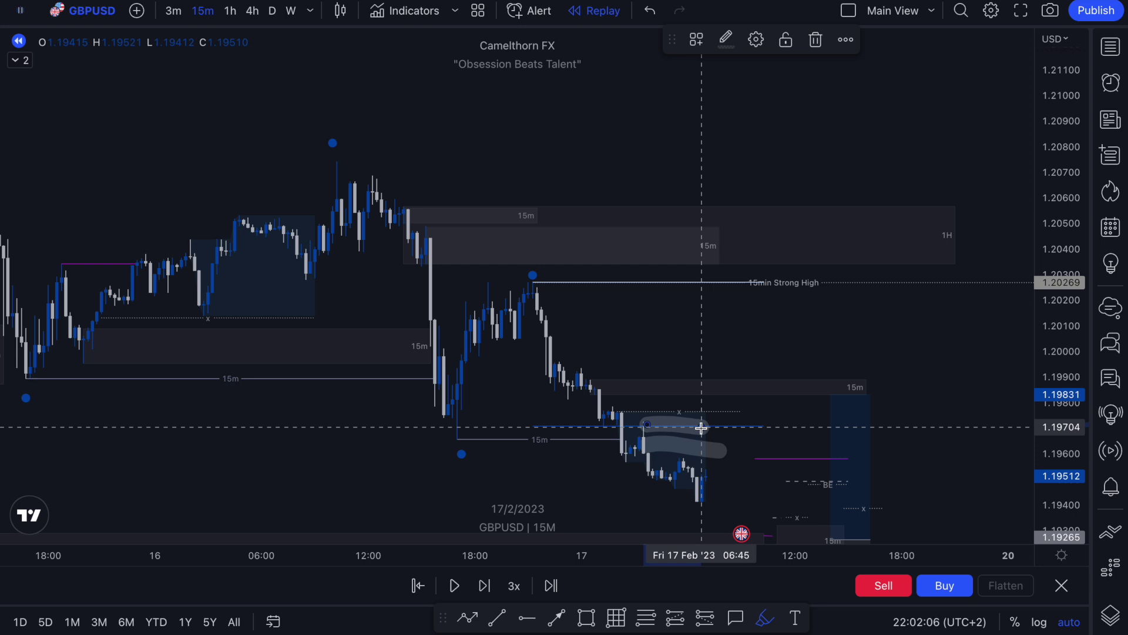
key(ctrl+z)
key(ctrl+z)
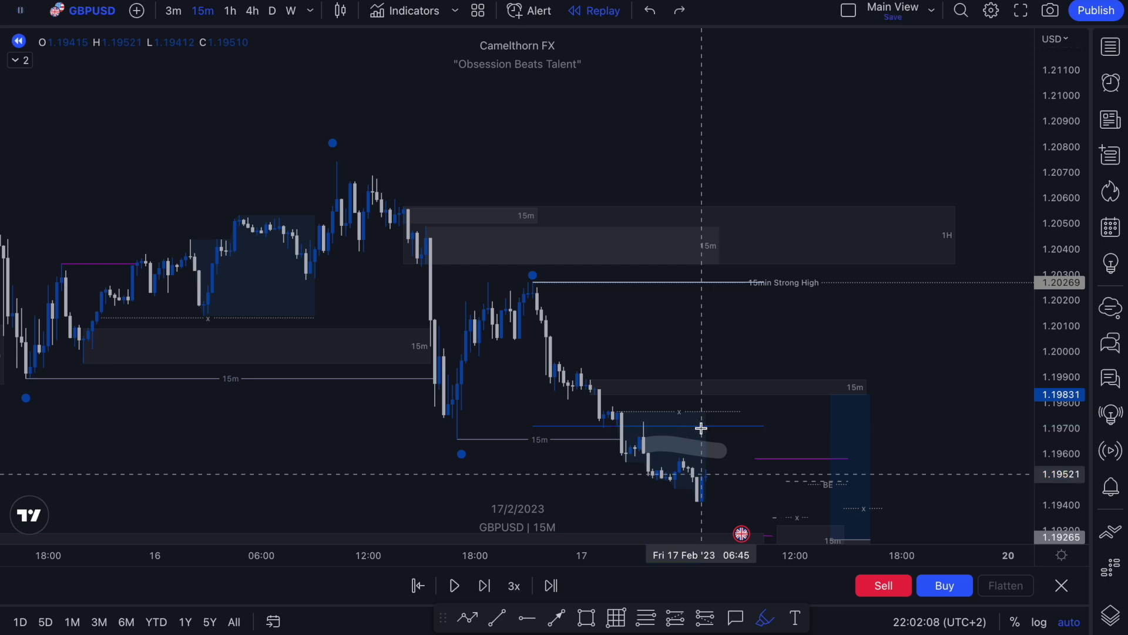
scroll(732, 457, up, 1)
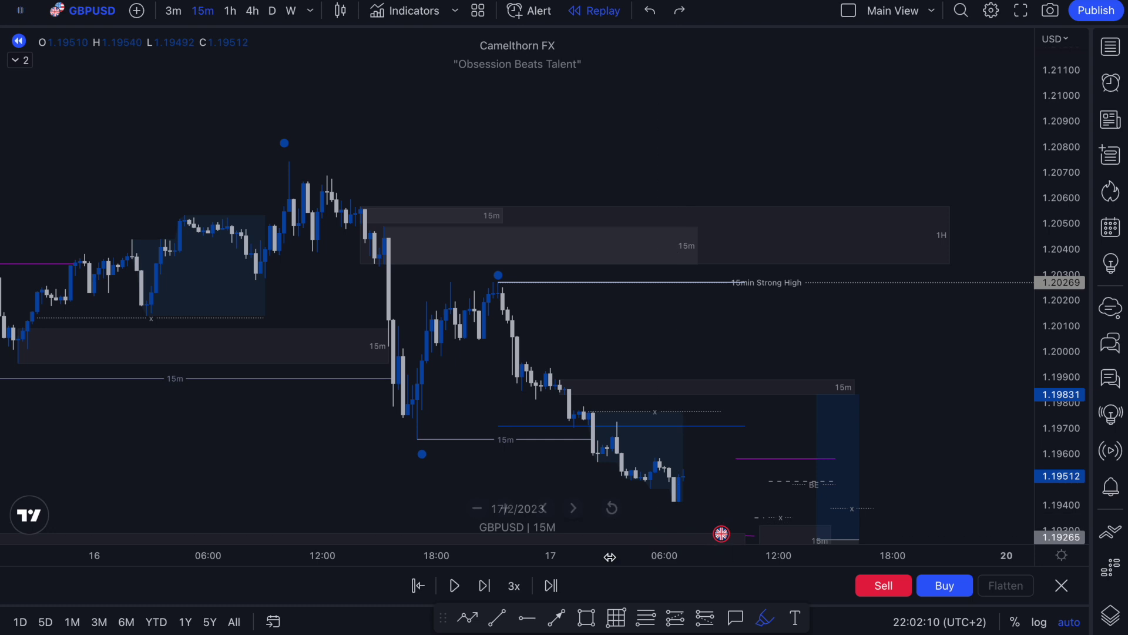
- Advance the 15m replay one bar at a time to the 09:15 candle on 17 February
click(484, 595)
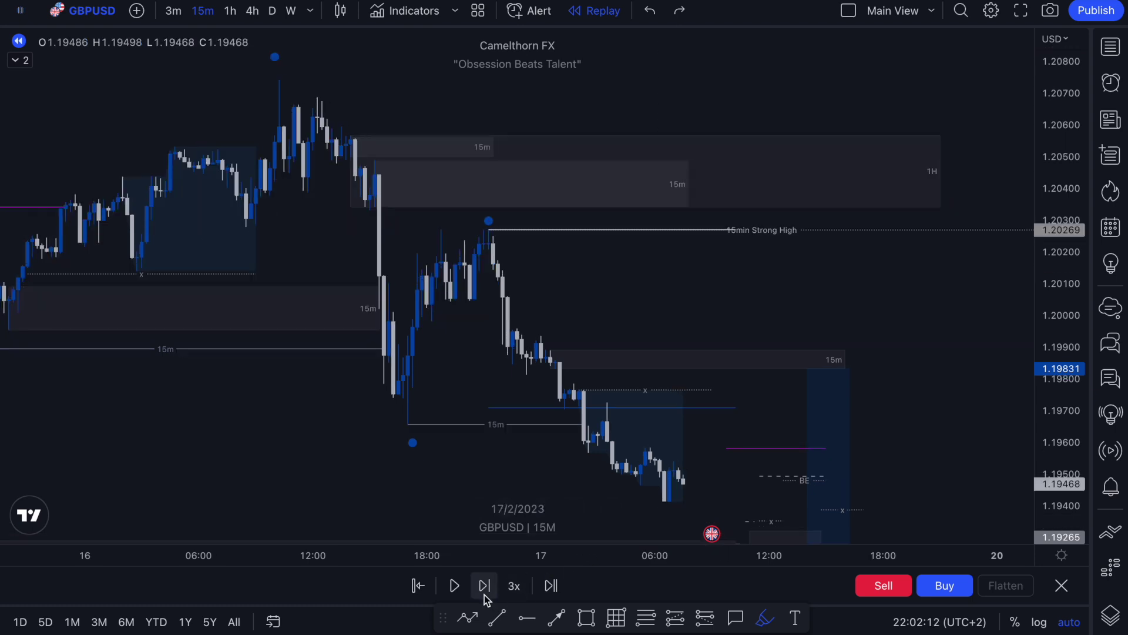
click(484, 595)
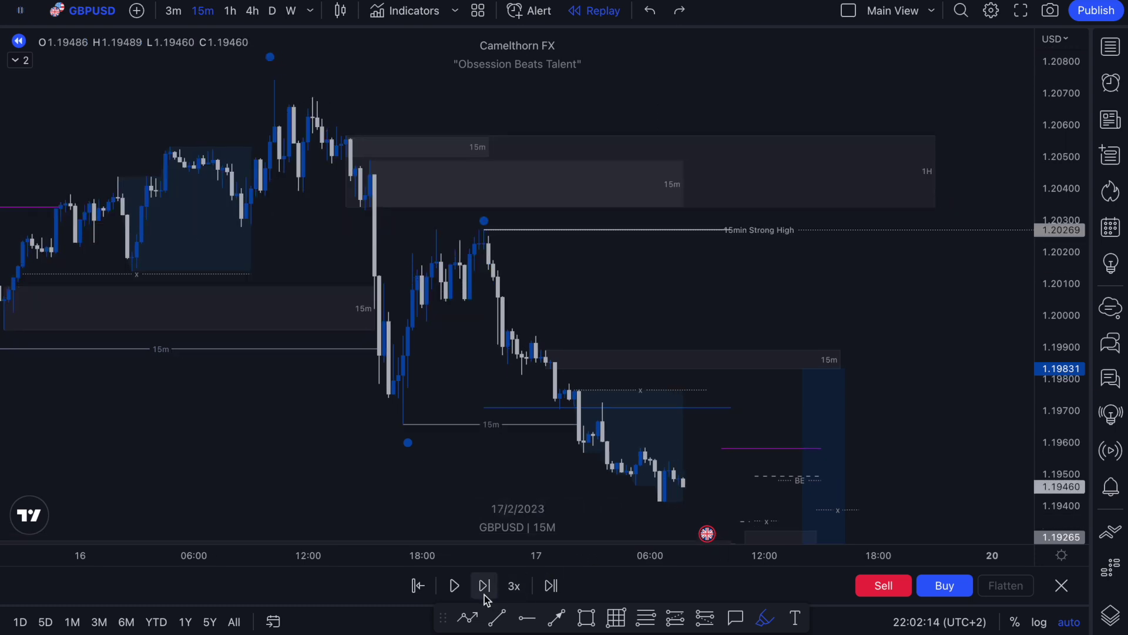
click(484, 594)
click(485, 595)
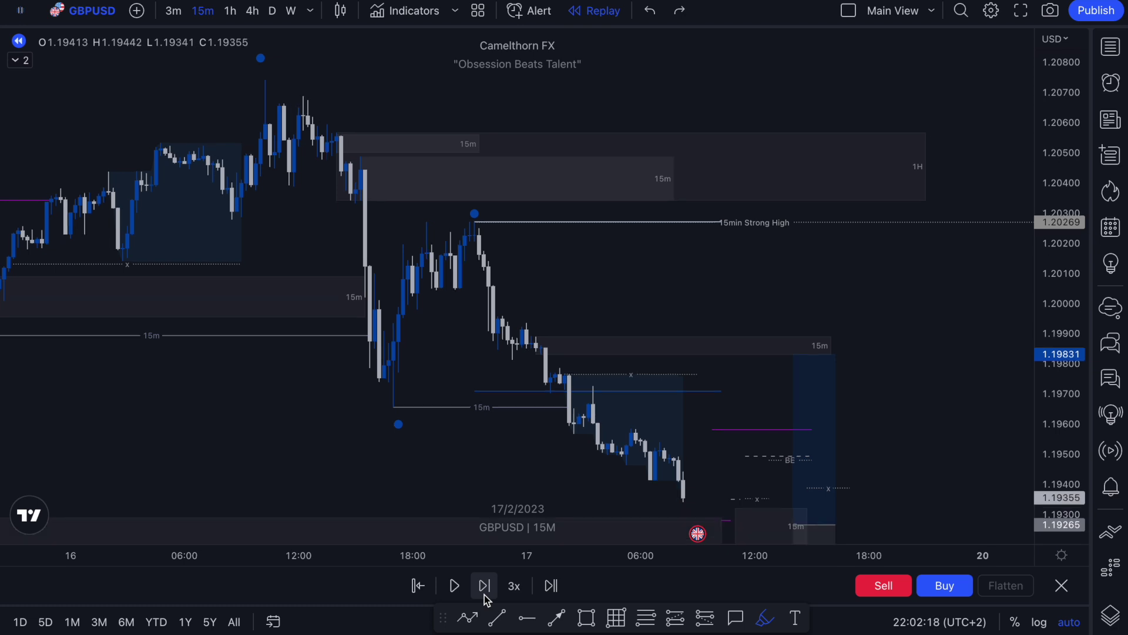
click(484, 595)
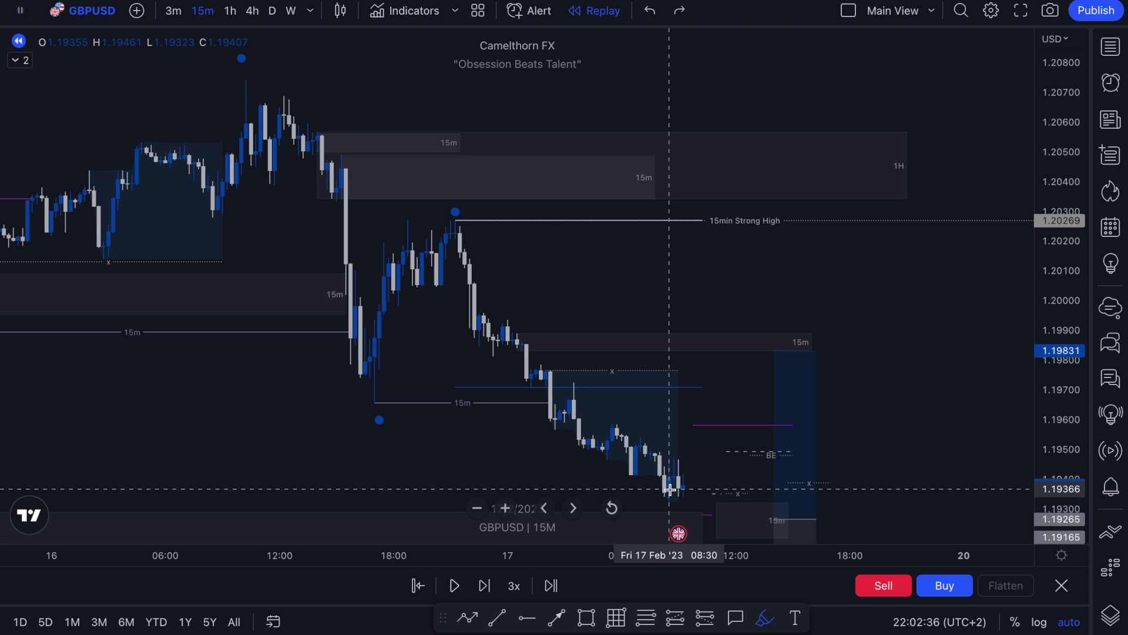
- Examine the 15min Weak Low and the 1H zones beneath the current price, restoring automatic price scaling
scroll(669, 489, up, 1)
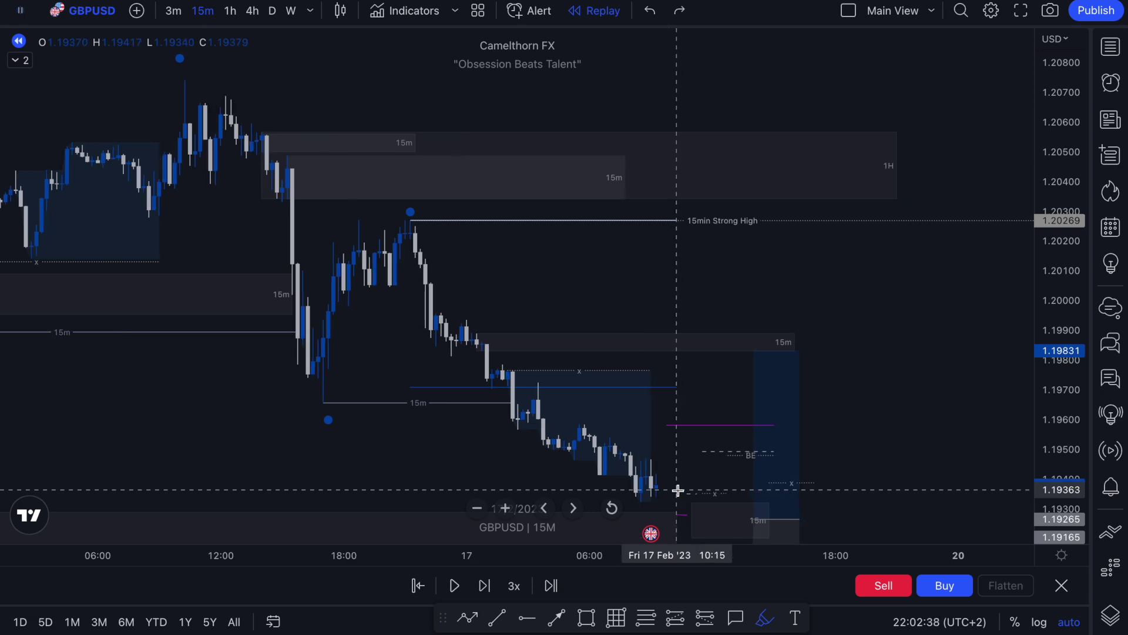
scroll(676, 491, down, 5)
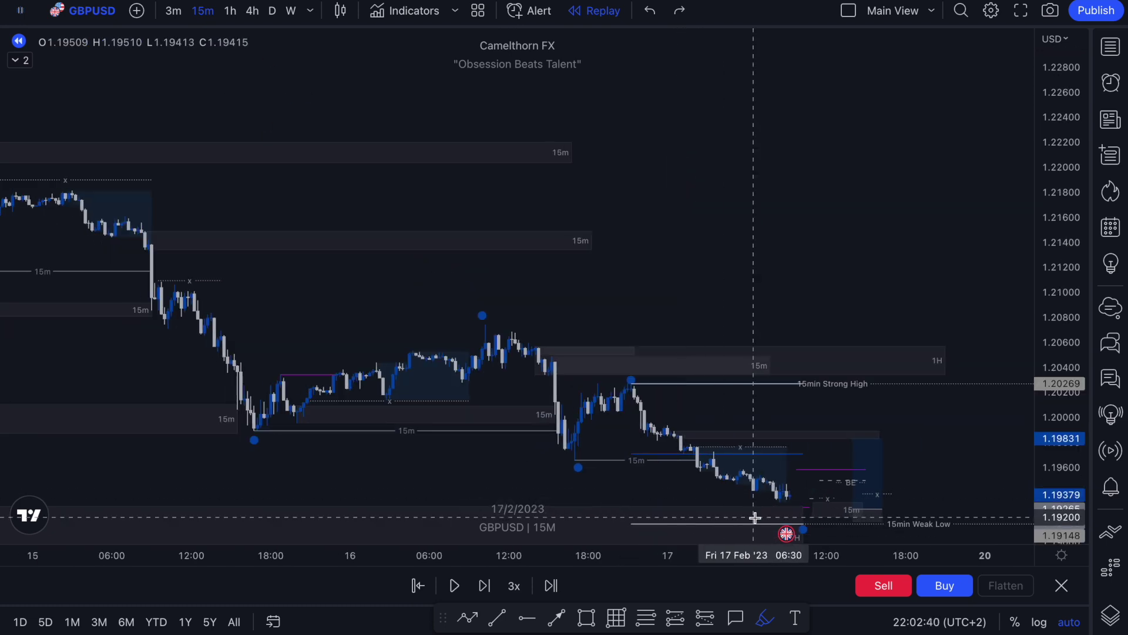
drag(1054, 429, 1049, 518)
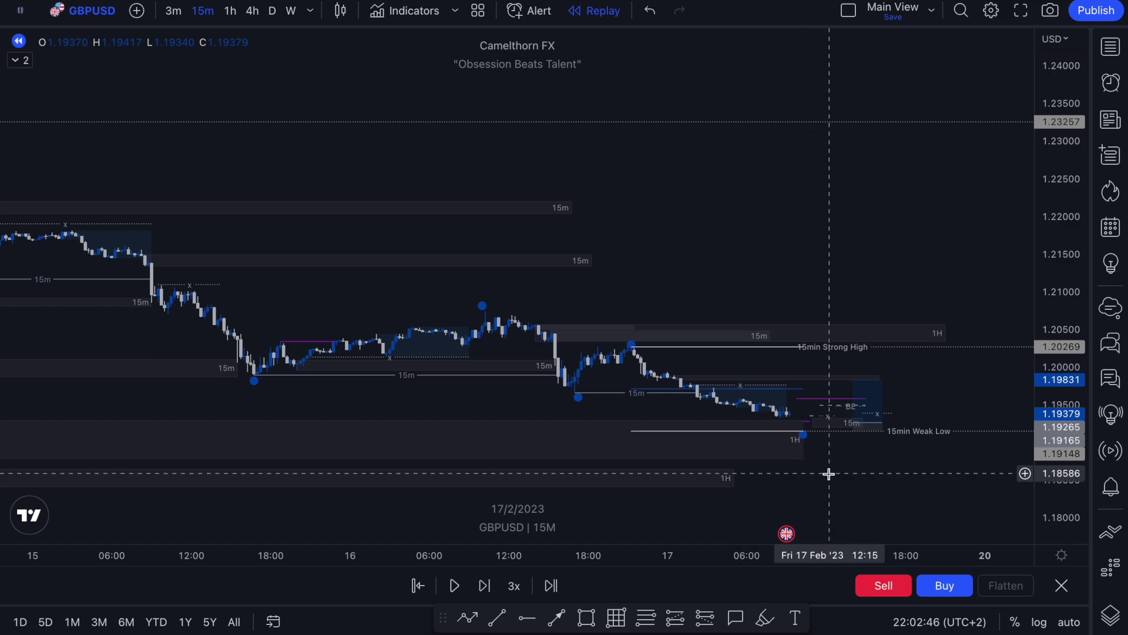
click(1068, 621)
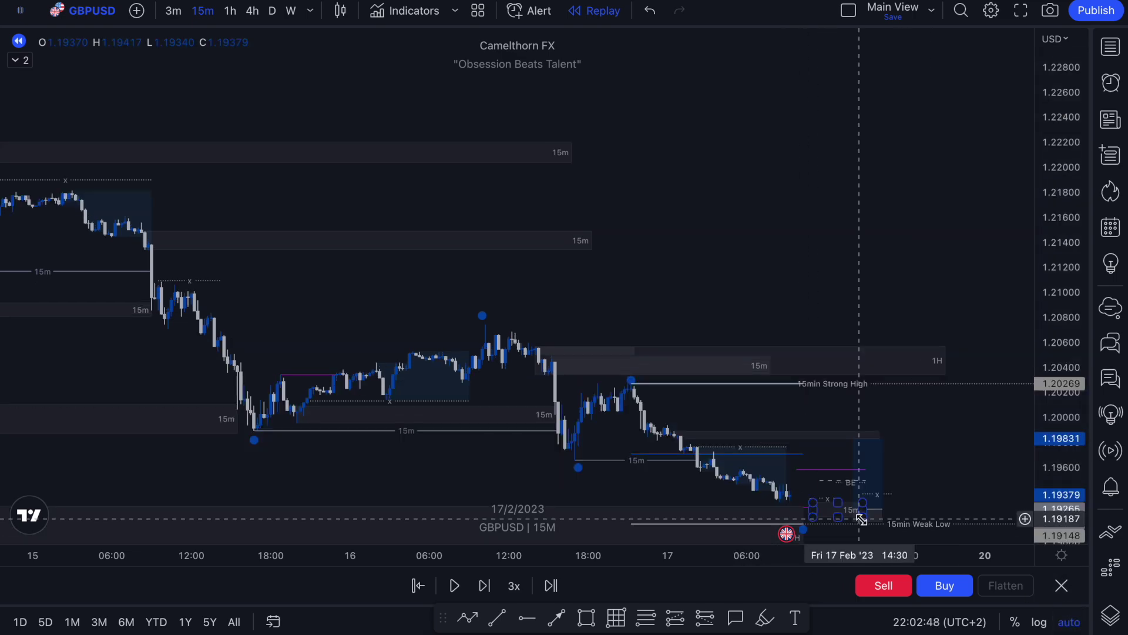
scroll(787, 497, up, 3)
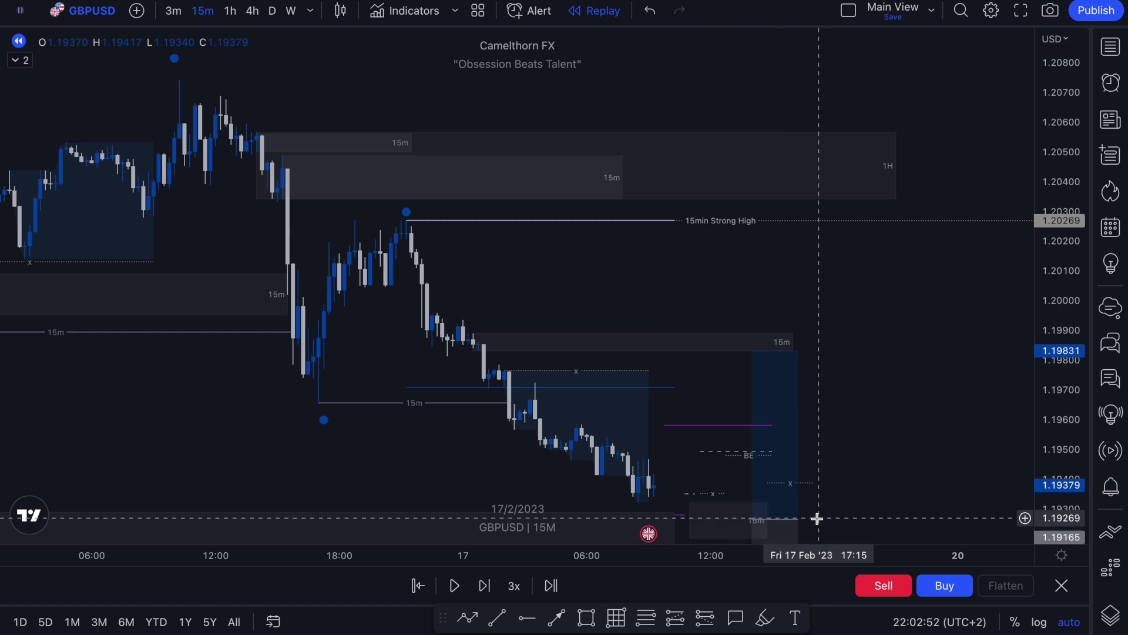
scroll(764, 528, down, 3)
scroll(750, 503, up, 1)
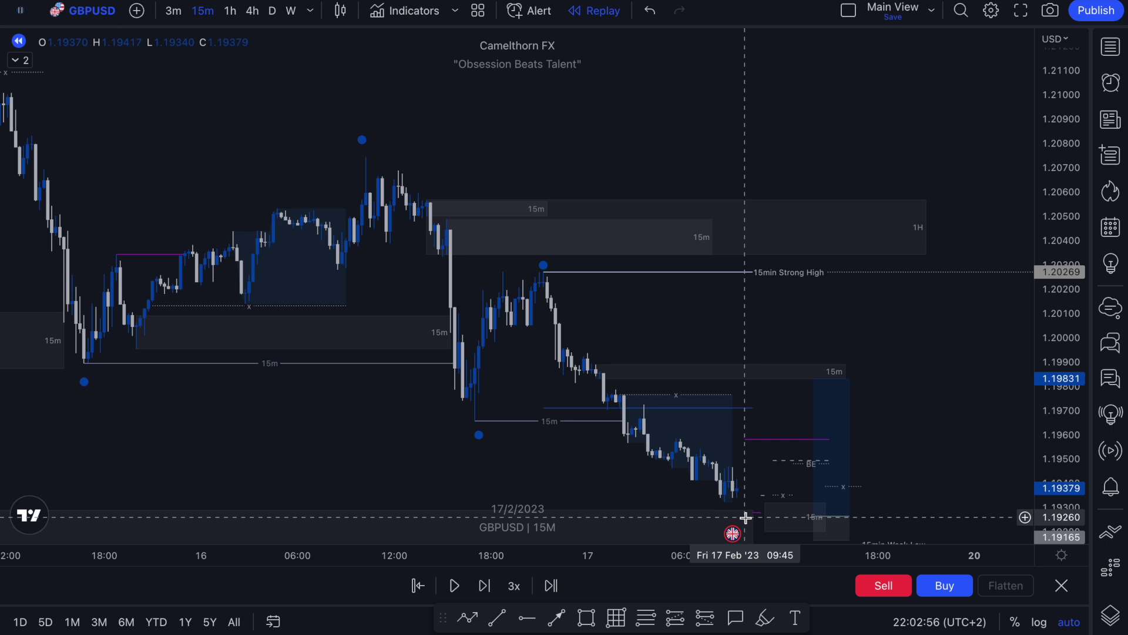
scroll(745, 517, down, 1)
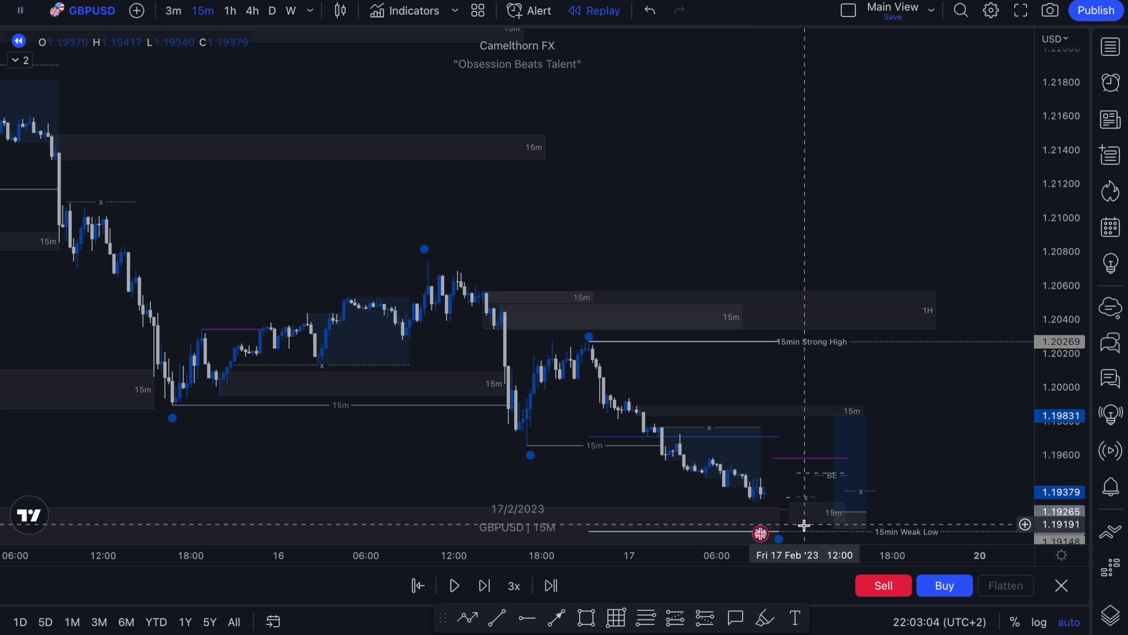
scroll(802, 524, up, 2)
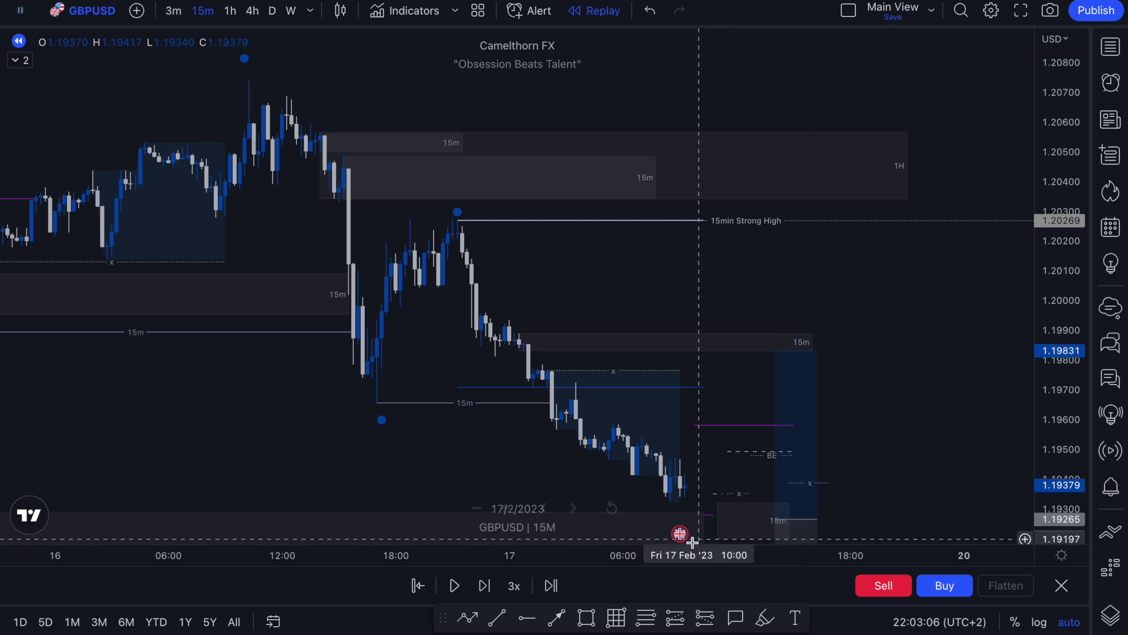
scroll(674, 536, up, 1)
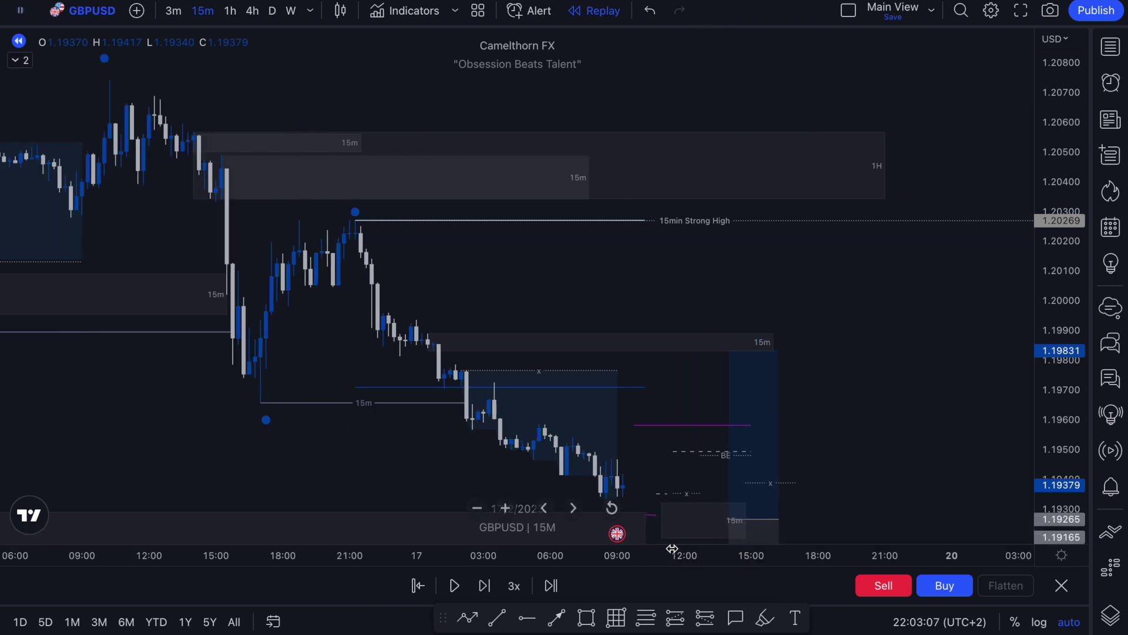
- Advance the 15m replay to the 10:00 candle on 17 February, one bar at a time
click(485, 588)
click(486, 589)
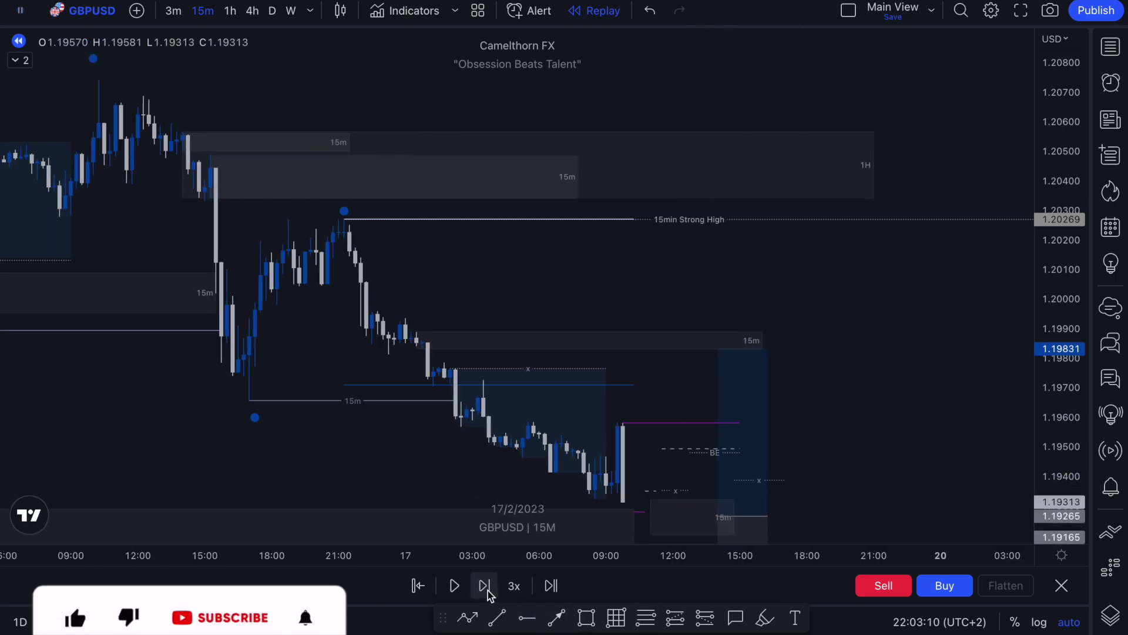
key(shift+Right)
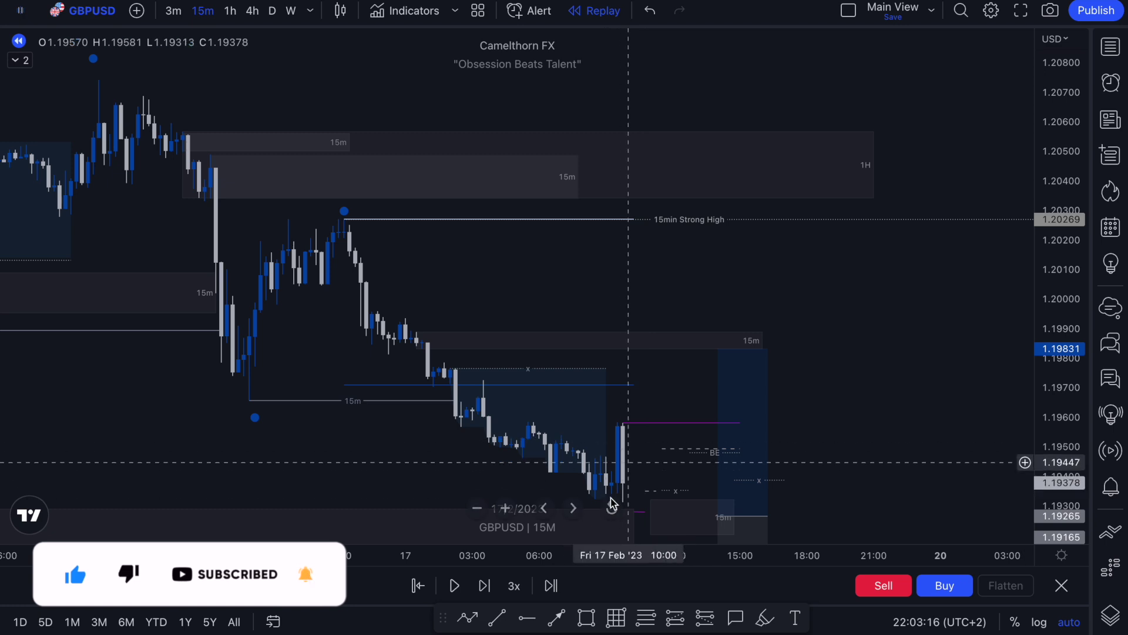
click(481, 585)
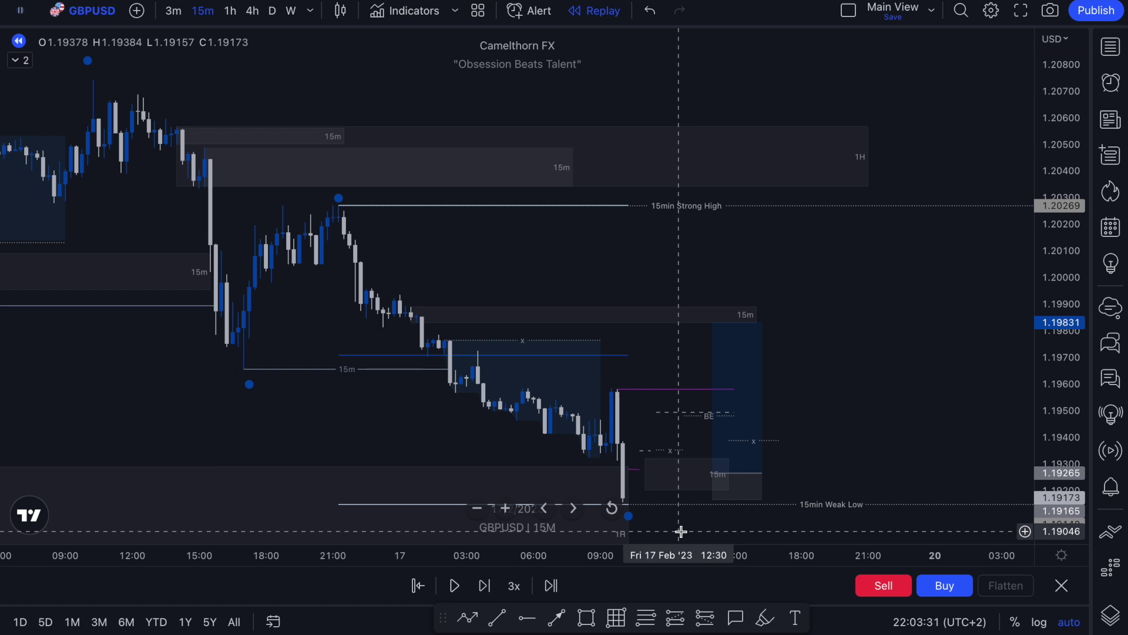
- Advance the 15m replay to the 10:45 candle and inspect the long position drawn at the small 15m zone
scroll(681, 528, down, 1)
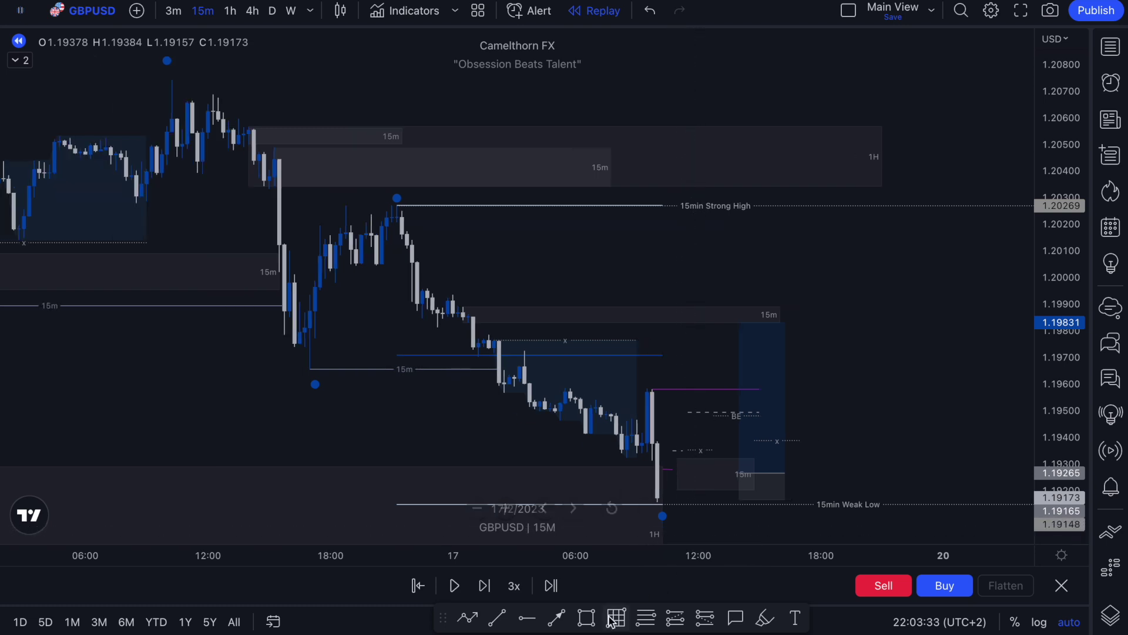
click(492, 591)
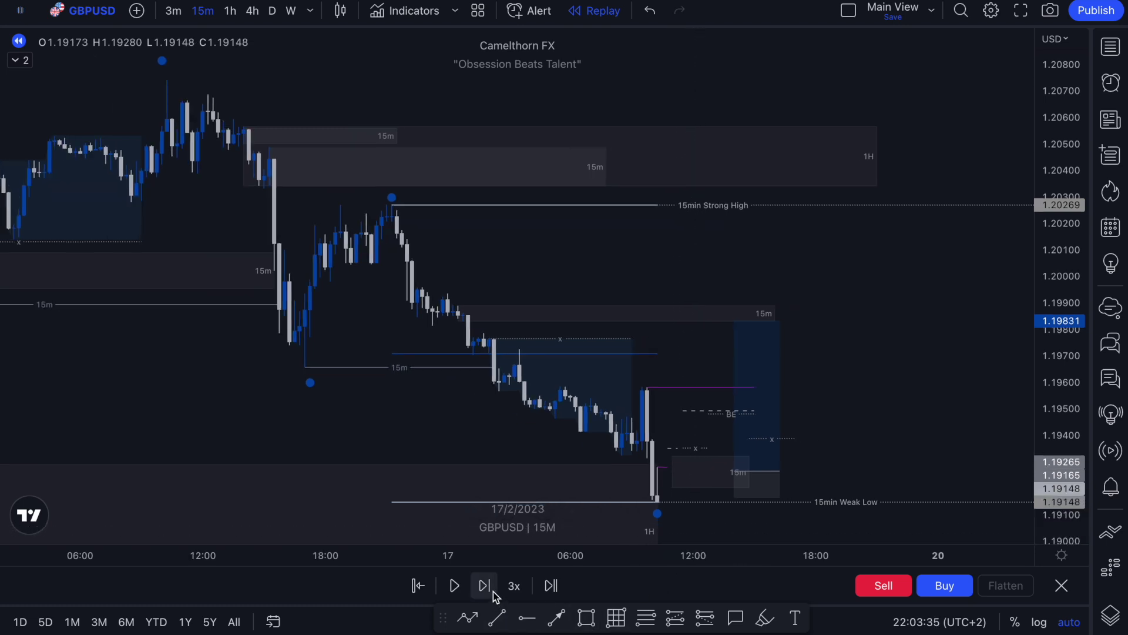
click(493, 591)
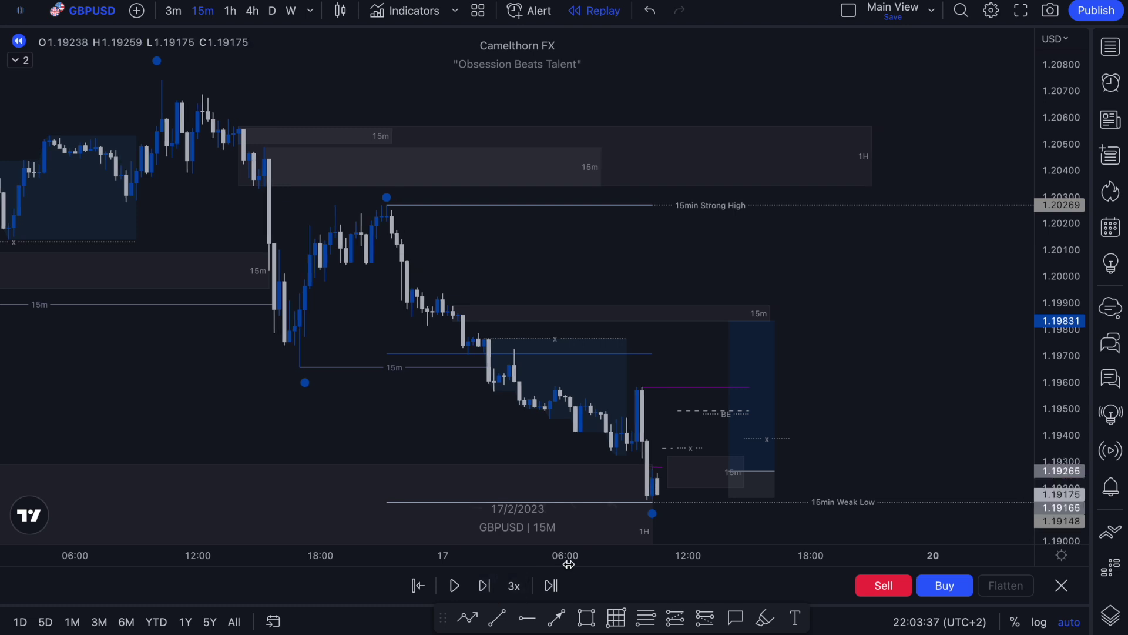
click(492, 587)
click(491, 587)
click(505, 508)
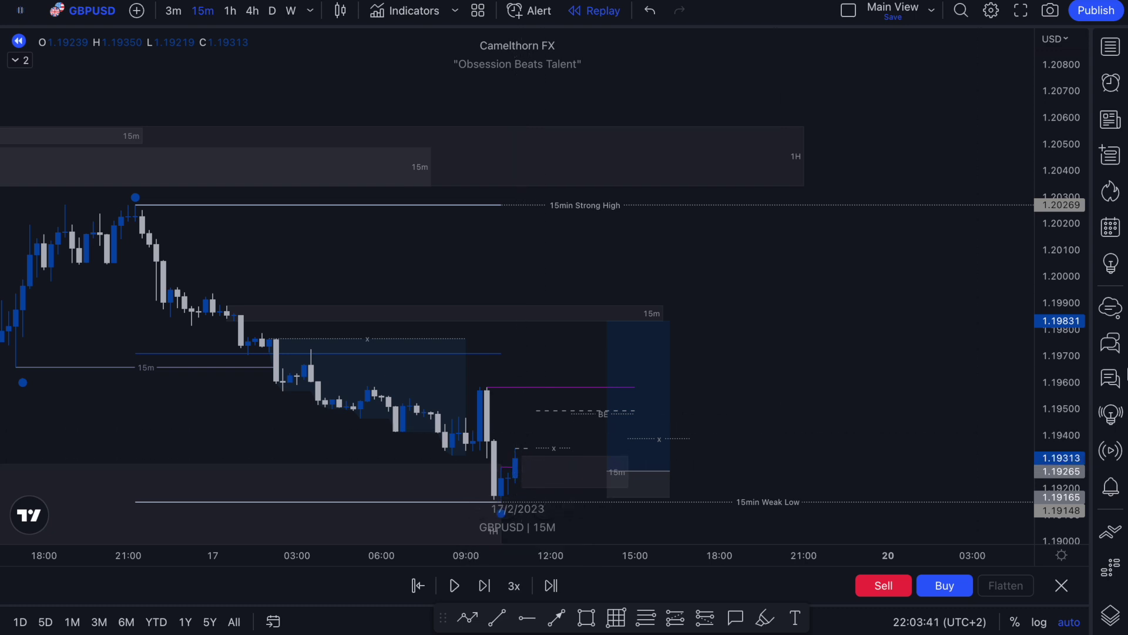
scroll(711, 418, up, 5)
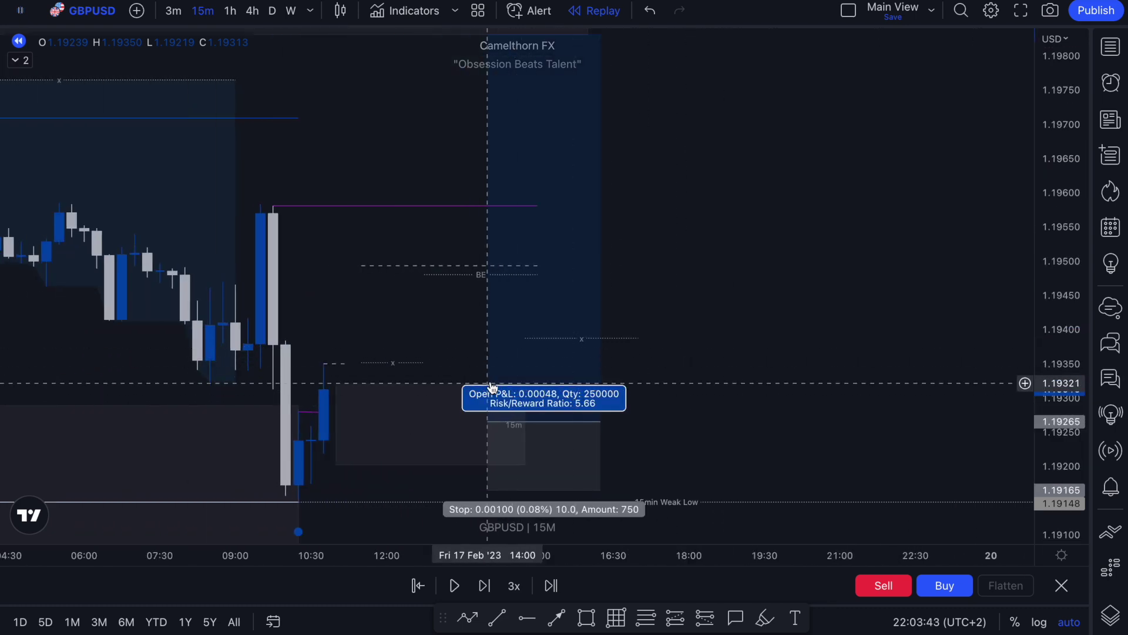
- Examine the candles from the 15min Weak Low up to the 10:45 bar beside the small 15m zone
drag(398, 305, 533, 302)
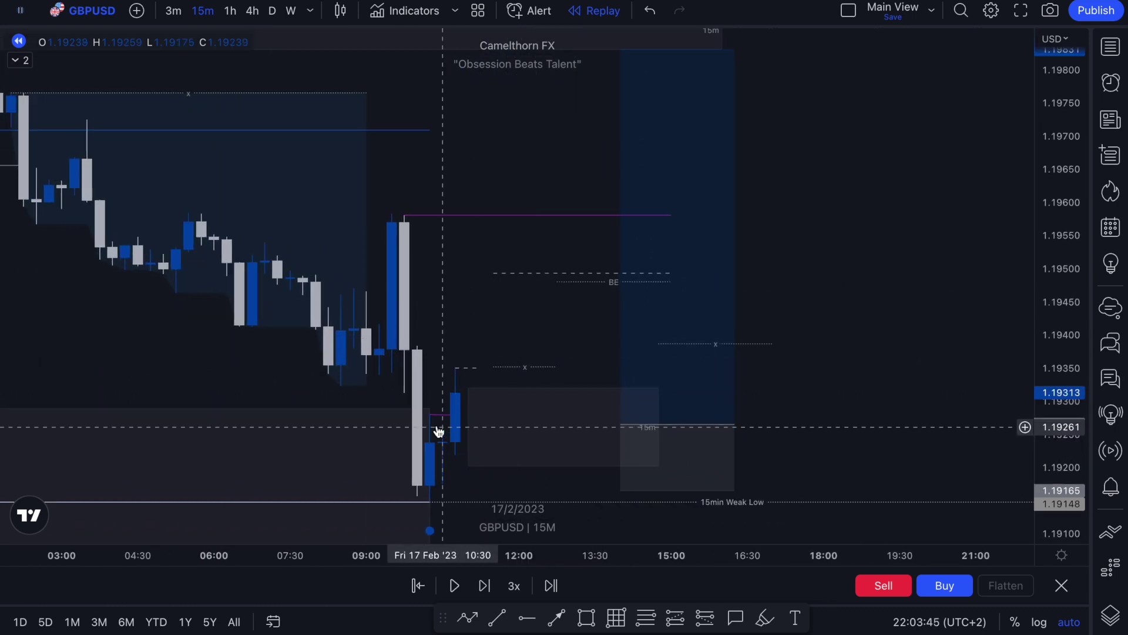
click(428, 522)
click(449, 361)
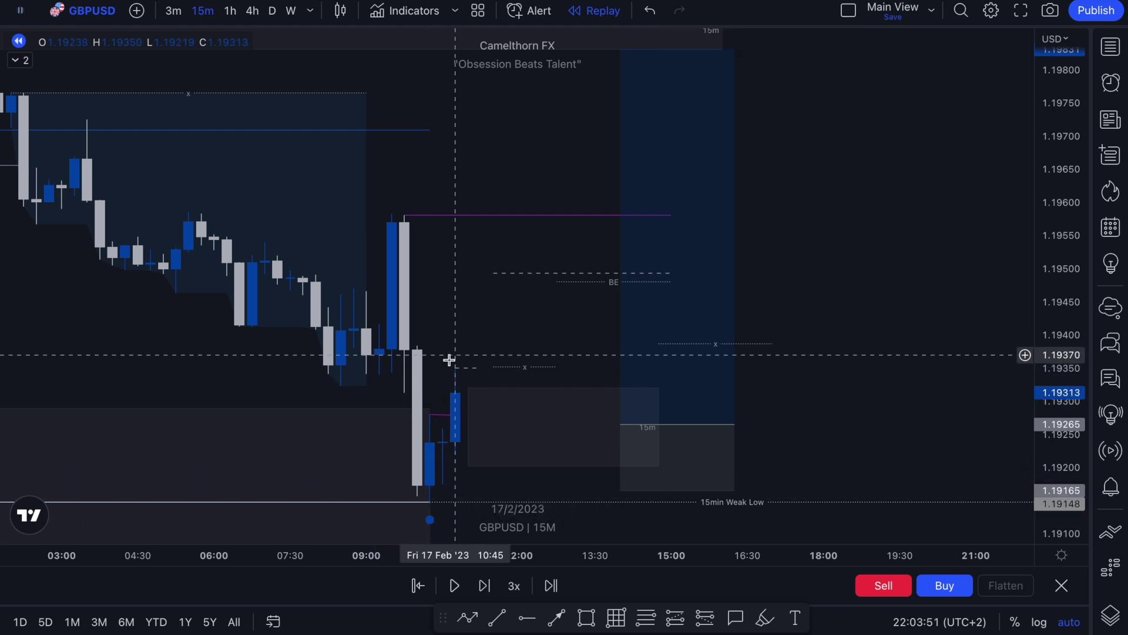
- Circle the 15min Strong High and the area near the 15min Weak Low with the highlighter, undoing each mark
scroll(433, 523, down, 3)
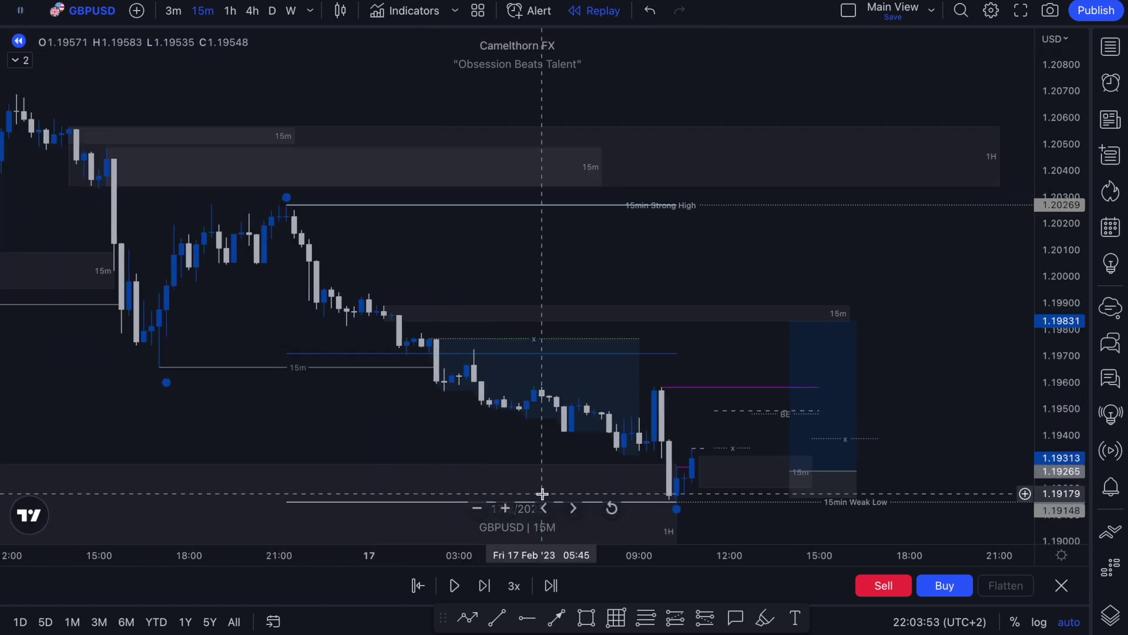
click(763, 625)
scroll(588, 185, up, 3)
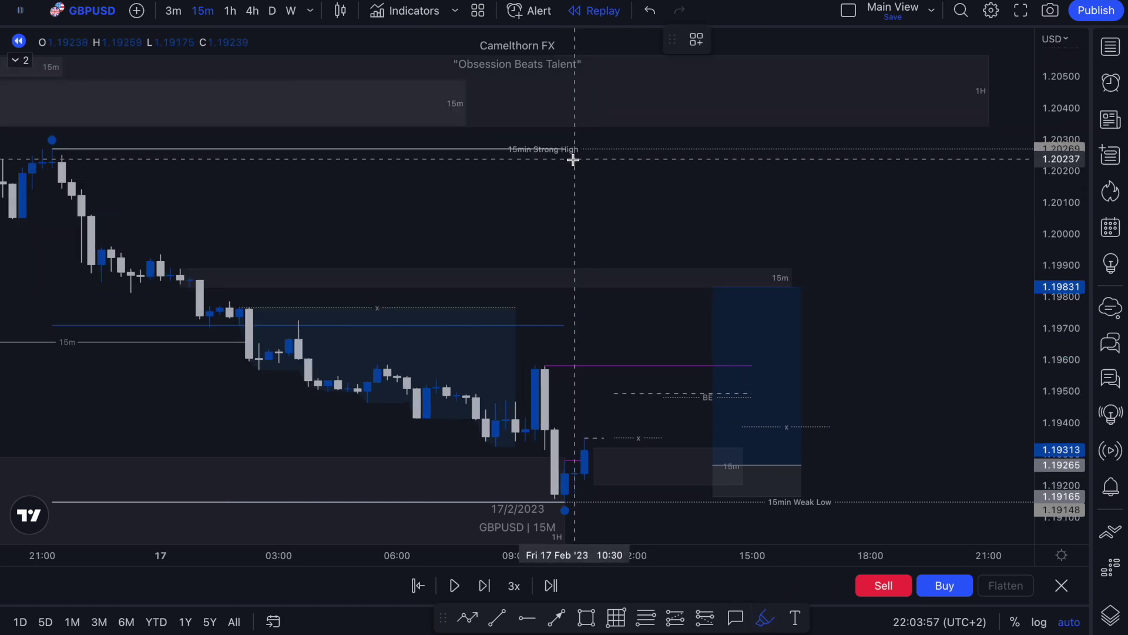
mouse_move(540, 129)
mouse_down()
mouse_move(470, 147)
mouse_move(500, 119)
mouse_up()
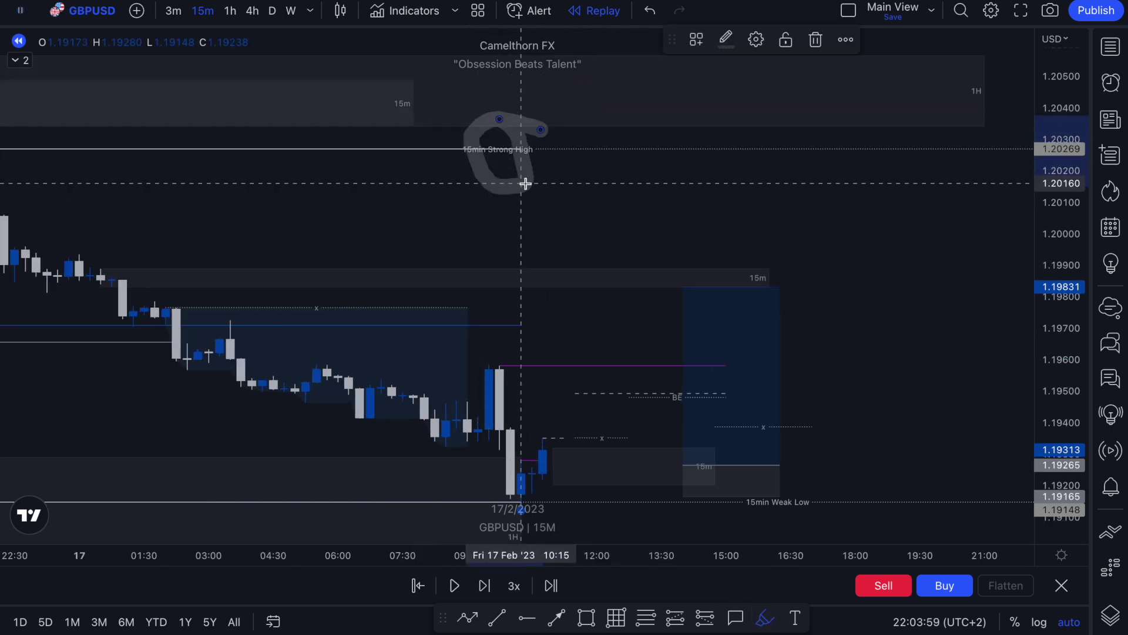
key(ctrl+z)
mouse_move(804, 479)
mouse_down()
mouse_move(778, 475)
mouse_move(746, 497)
mouse_move(793, 486)
mouse_up()
key(ctrl+z)
- Highlight the projected rally from the Weak Low, the preceding bearish leg and the 15min Strong High line, and undo these strokes
scroll(673, 431, down, 5)
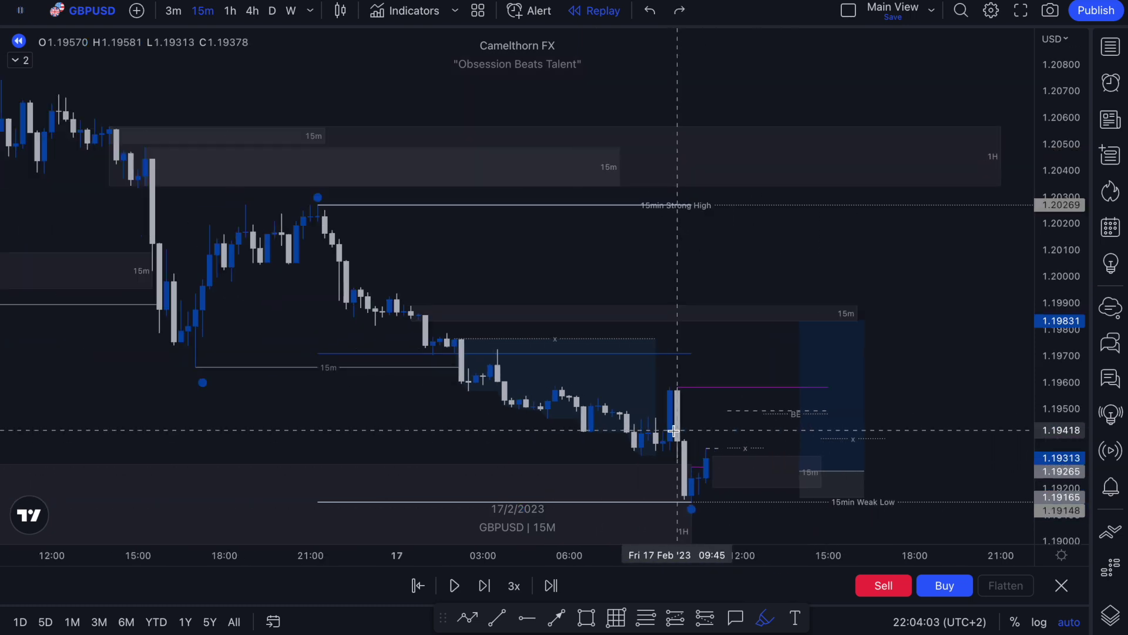
scroll(673, 430, down, 3)
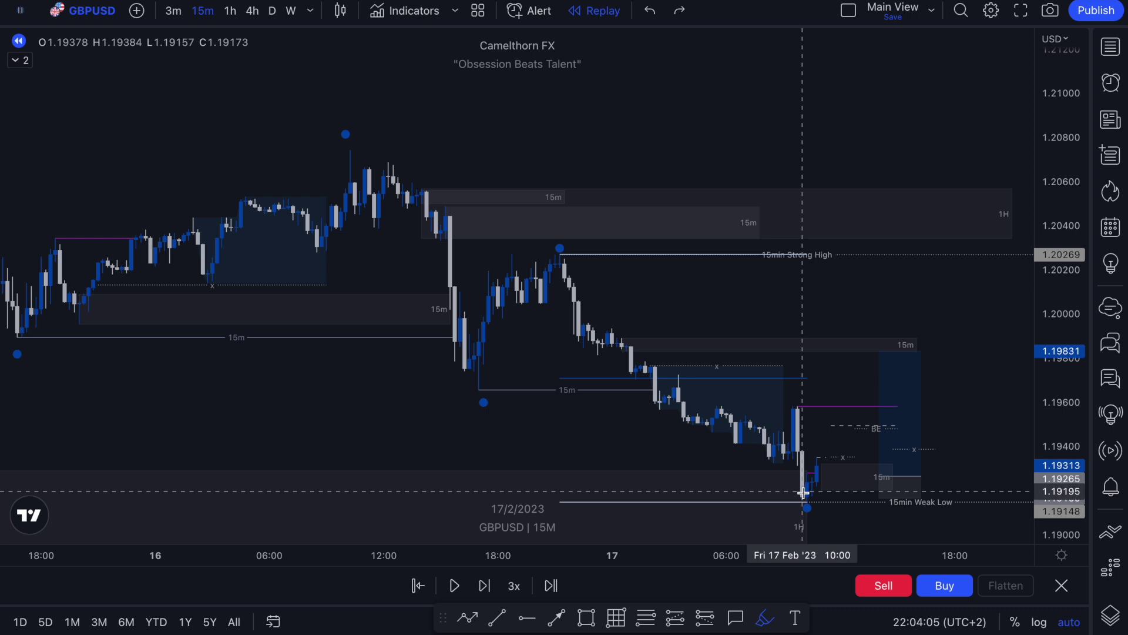
drag(803, 504, 873, 368)
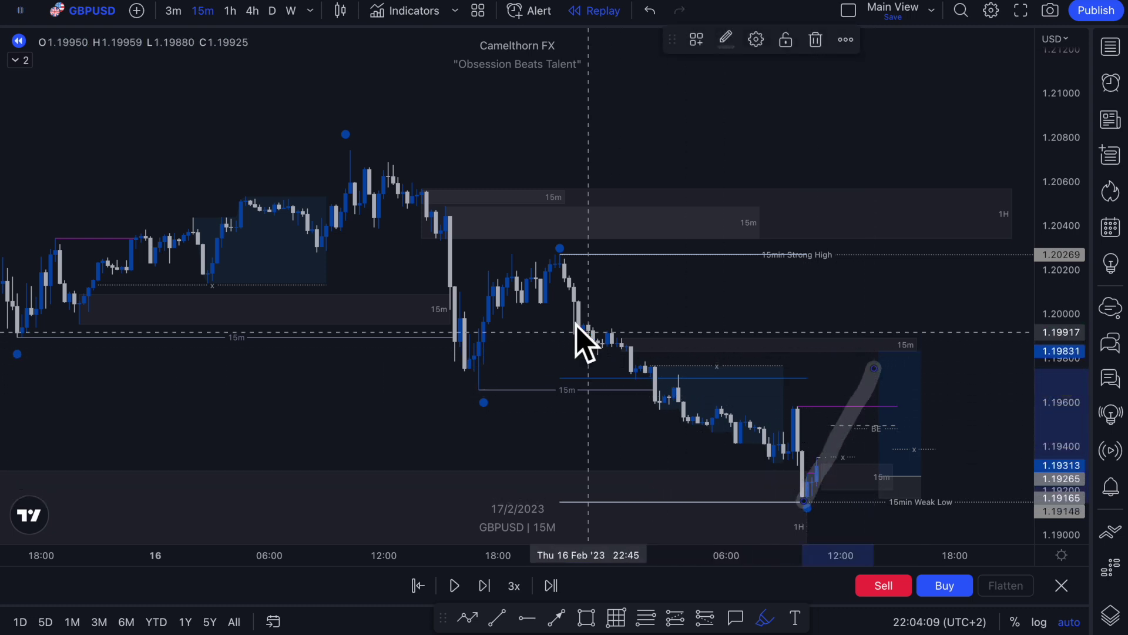
mouse_move(557, 259)
mouse_down()
mouse_move(770, 503)
mouse_move(912, 509)
mouse_move(691, 254)
mouse_up()
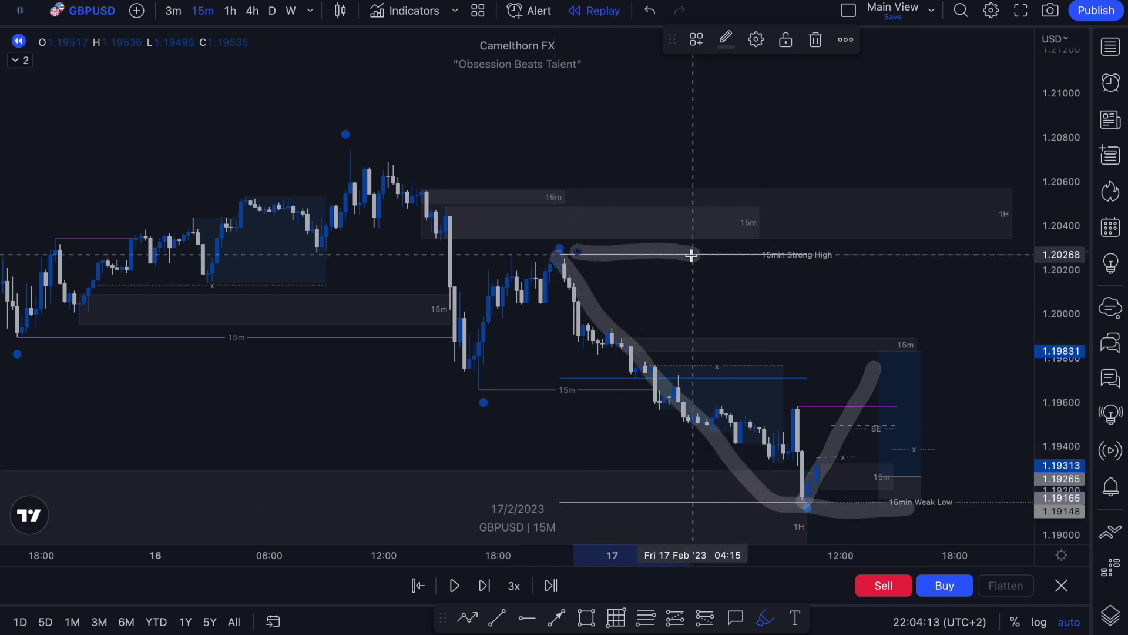
key(ctrl+z)
key(ctrl+z)
key(ctrl+z)
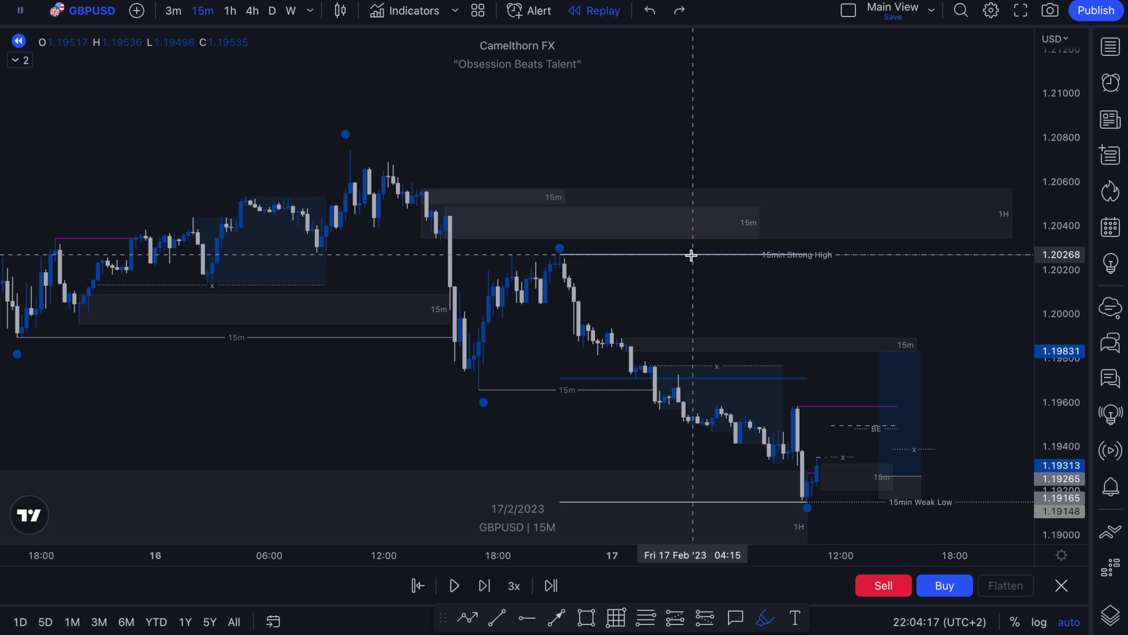
- Examine the 4H Strong High, 4H Weak Low and lower 4H zone on the 4h chart, and return to 15m
key(Escape)
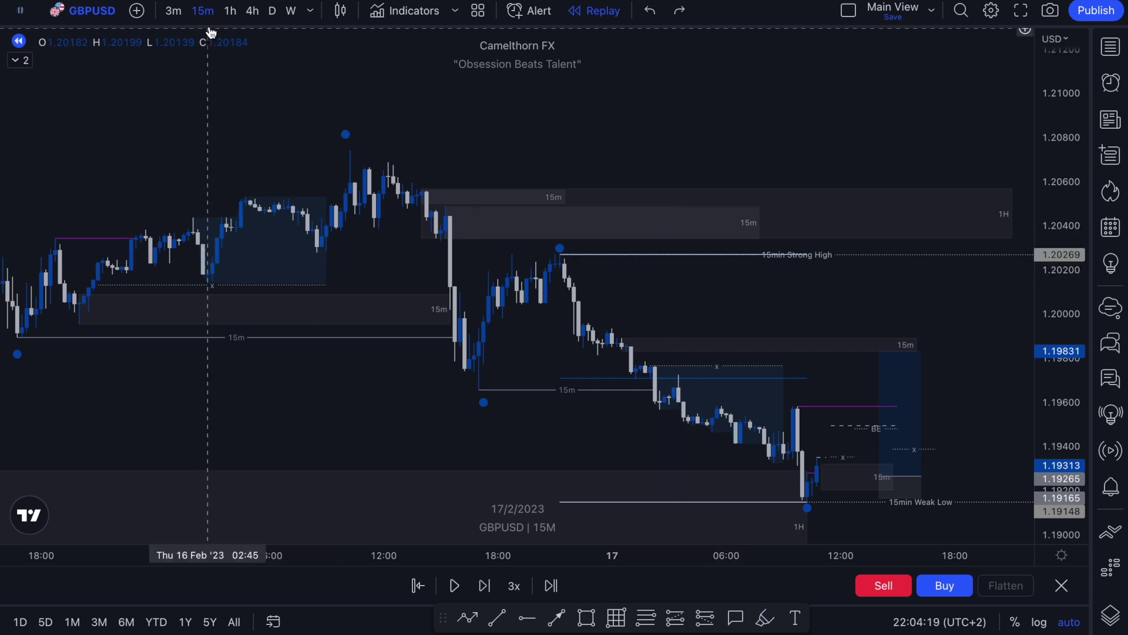
click(251, 11)
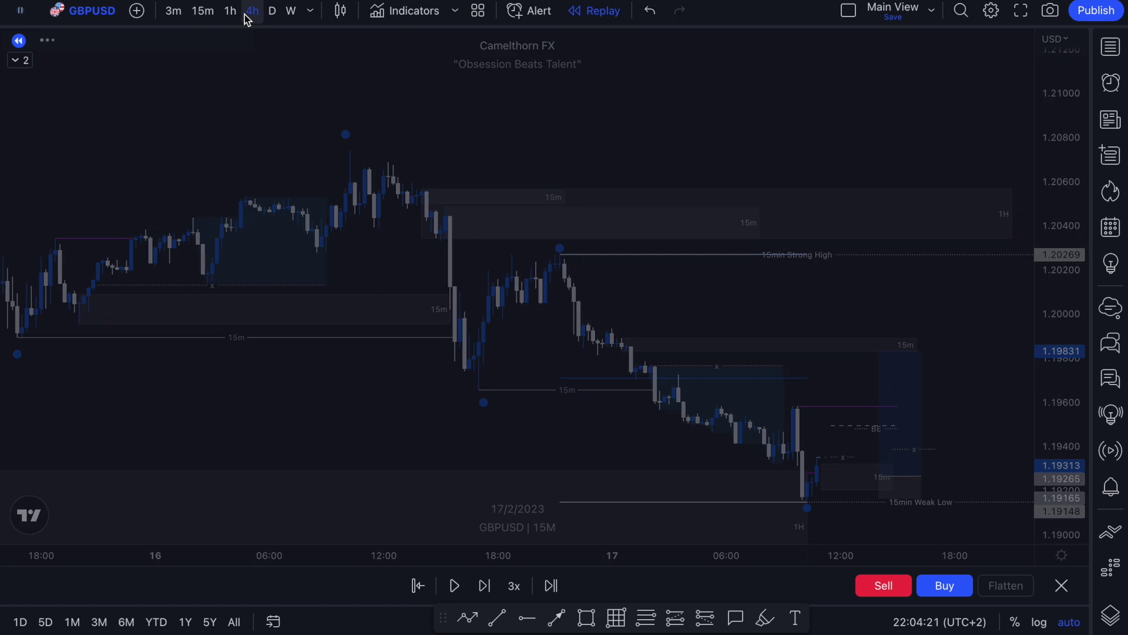
scroll(738, 416, up, 1)
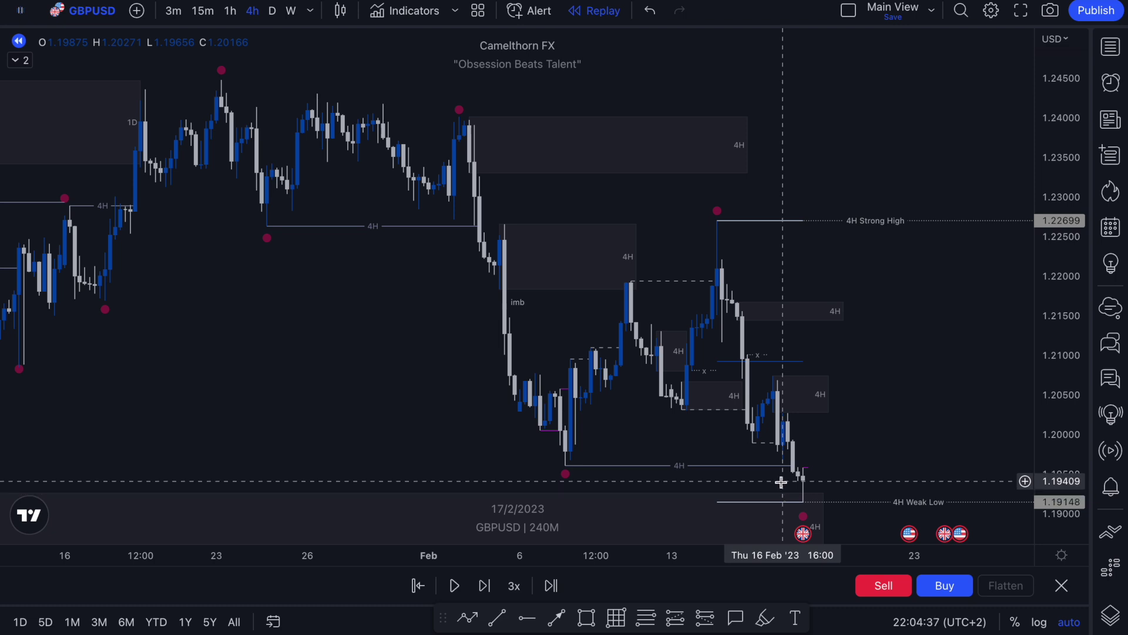
click(204, 10)
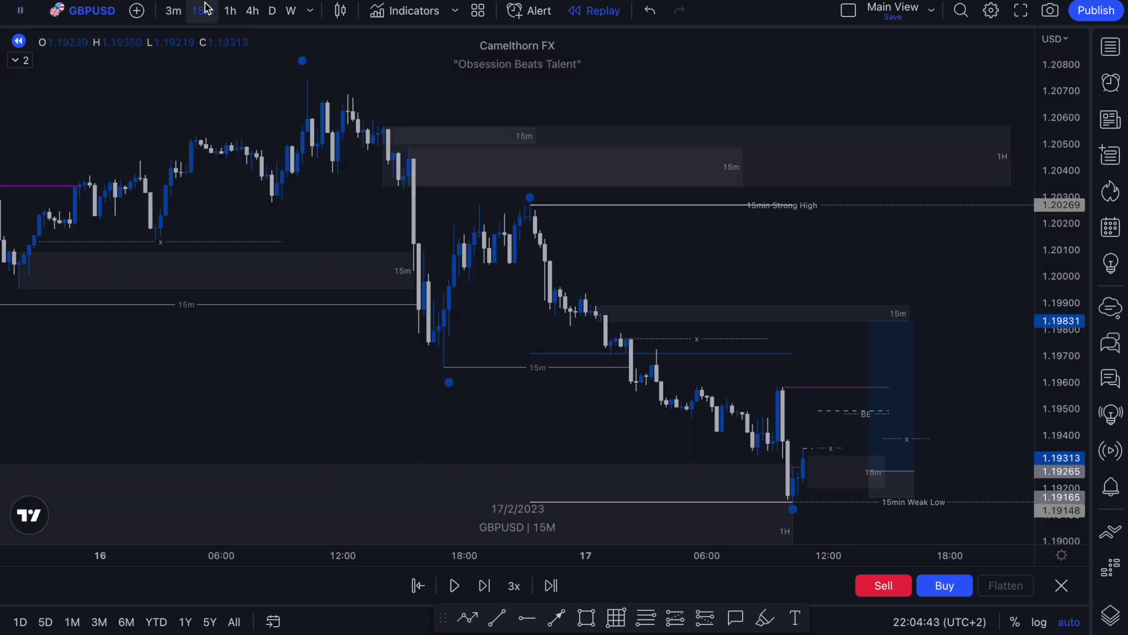
- Highlight the decline from the 15min Strong High to the Weak Low and the Strong High level, and undo both strokes
scroll(358, 171, up, 4)
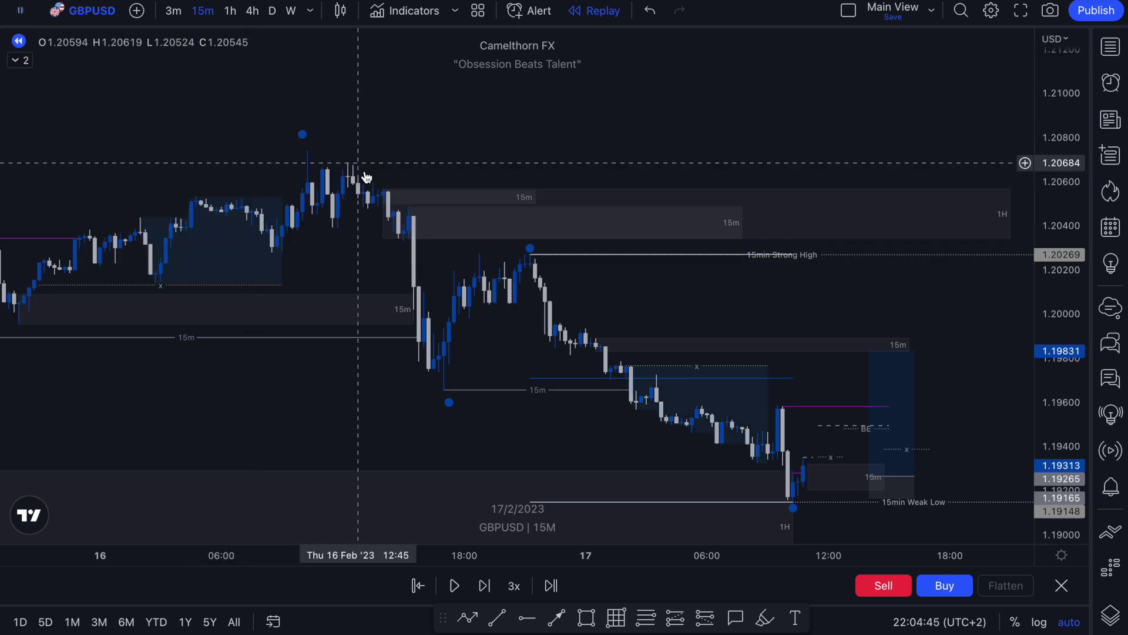
click(765, 617)
mouse_move(373, 197)
mouse_down()
mouse_move(598, 442)
mouse_move(741, 494)
mouse_move(872, 515)
mouse_up()
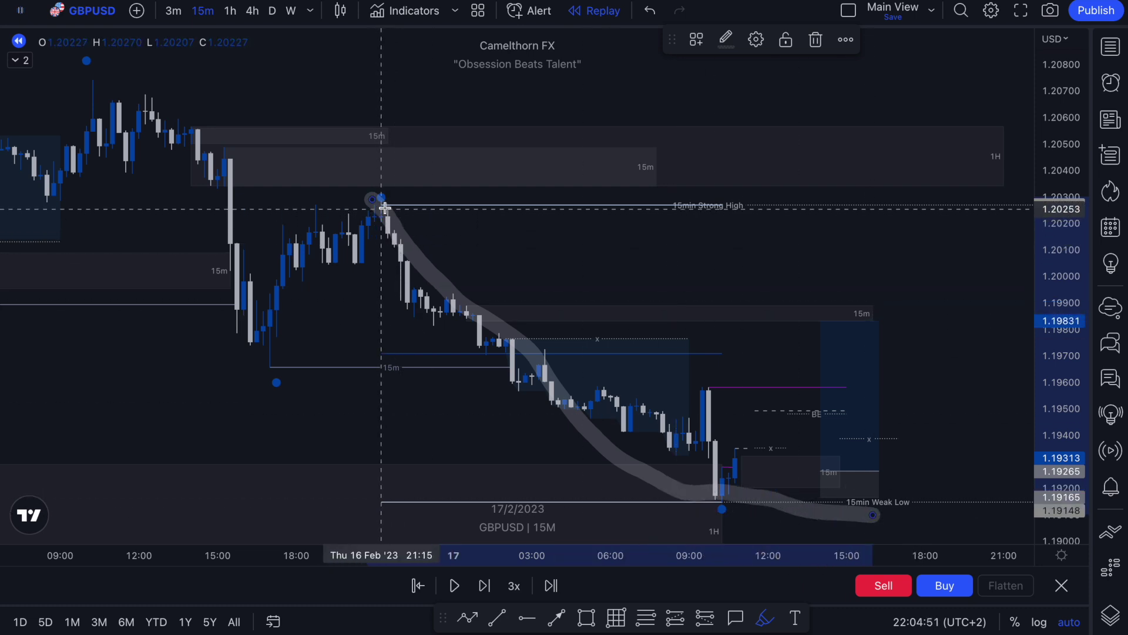
drag(385, 207, 617, 227)
key(ctrl+z)
key(ctrl+z)
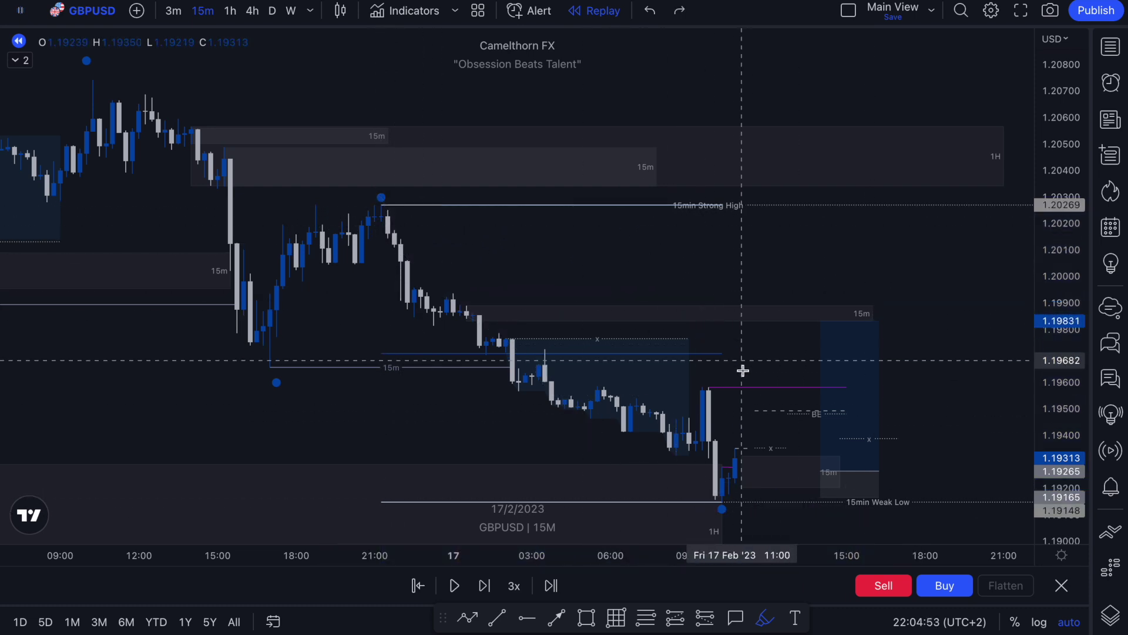
- Temporarily highlight the pullback path up from the Weak Low, the blue horizontal level and the area below the 15min Strong High
drag(720, 497, 814, 346)
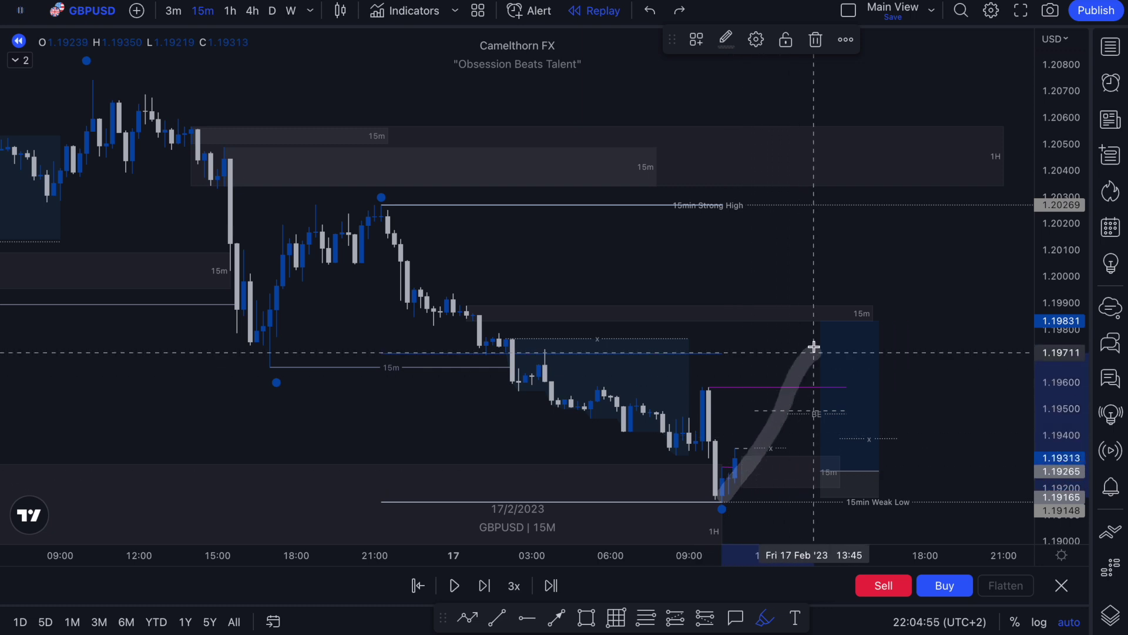
drag(580, 352, 728, 362)
mouse_move(654, 239)
mouse_down()
mouse_move(602, 280)
mouse_move(697, 287)
mouse_move(646, 235)
mouse_up()
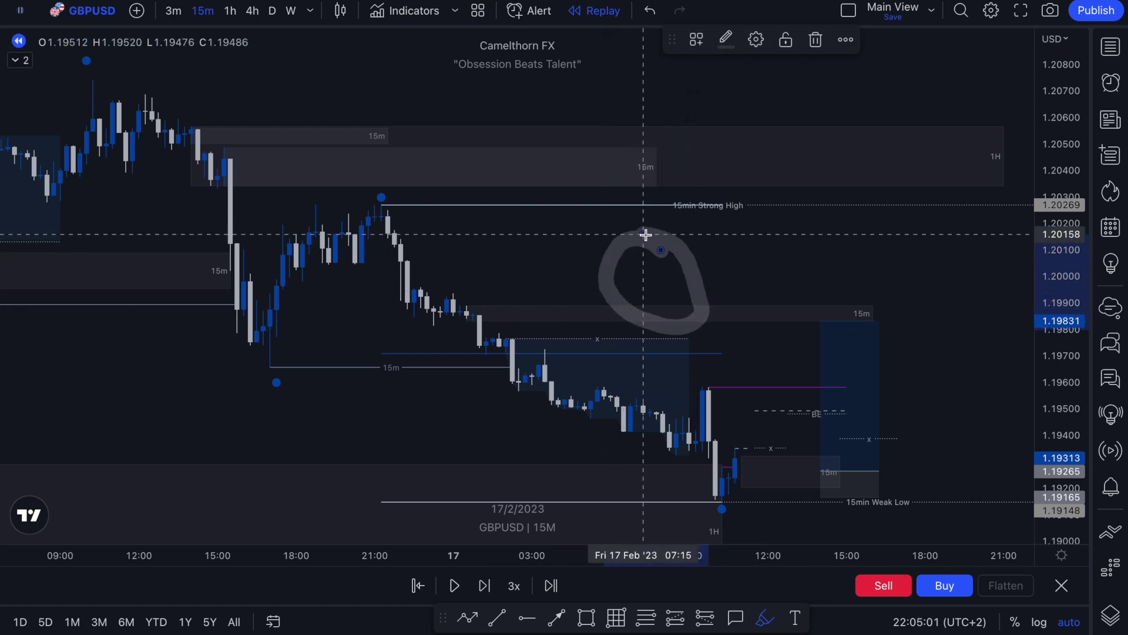
scroll(605, 261, up, 2)
mouse_move(504, 301)
mouse_down()
mouse_move(494, 318)
mouse_move(541, 307)
mouse_move(552, 325)
mouse_up()
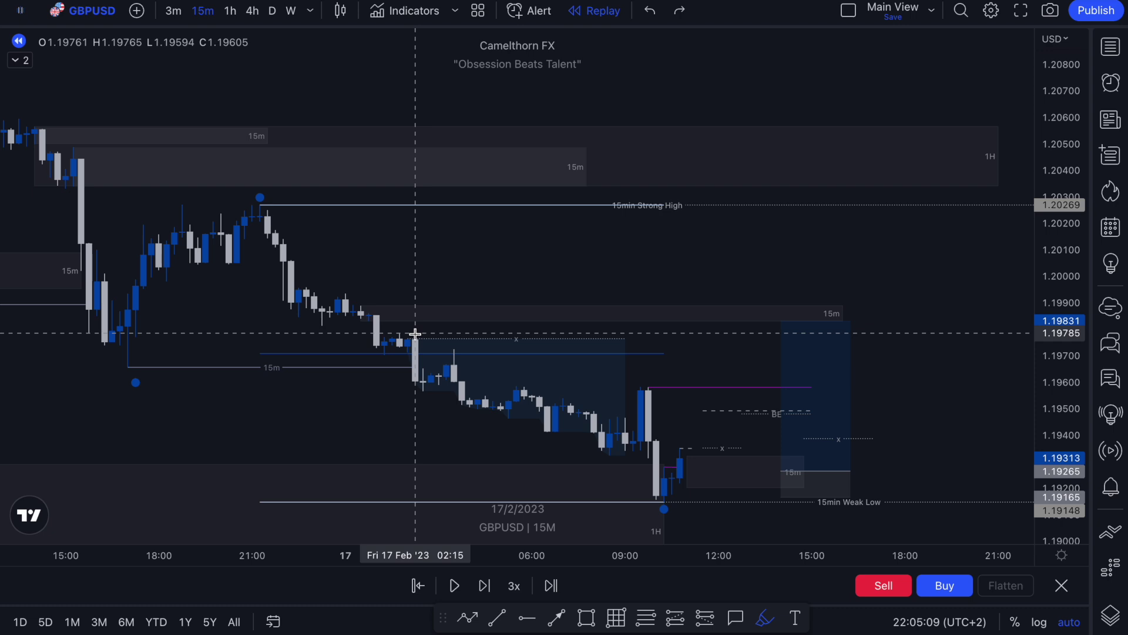
- Highlight the x-marked level atop the blue shaded range, the area above it and the upper 15m zone, undoing the marks
click(384, 327)
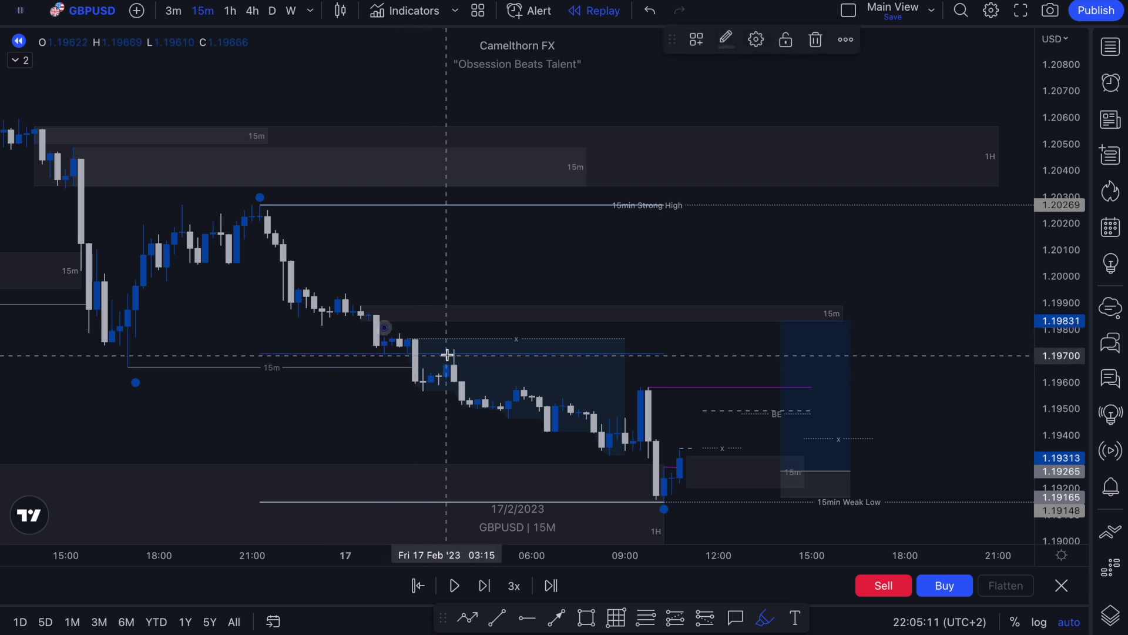
mouse_move(424, 344)
mouse_down()
mouse_move(415, 338)
mouse_move(453, 330)
mouse_move(607, 340)
mouse_up()
key(ctrl+z)
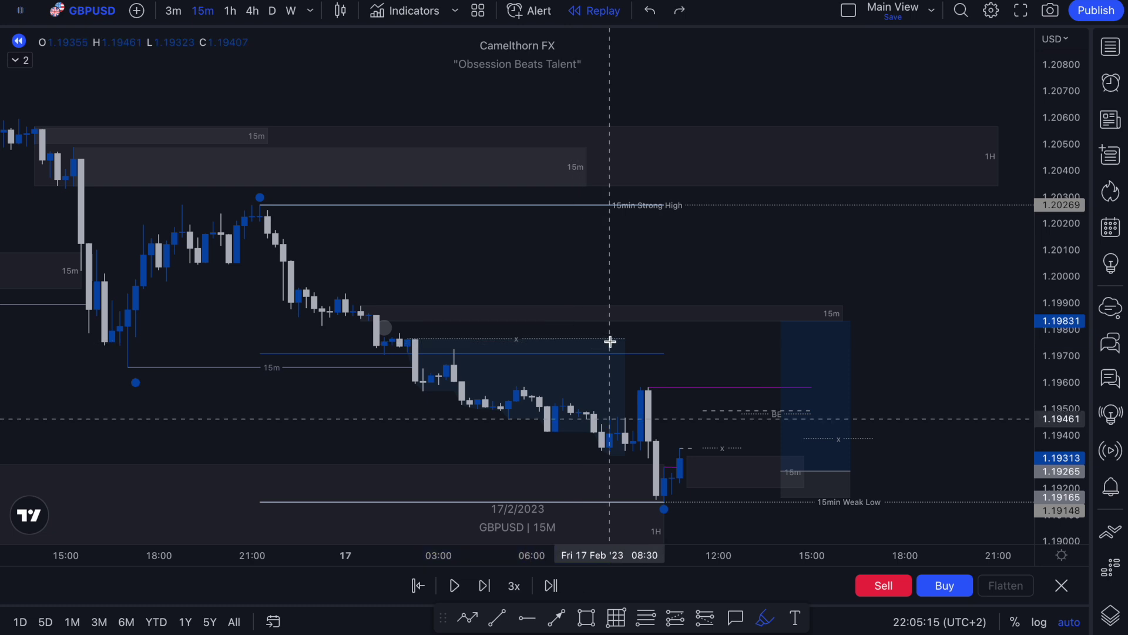
mouse_move(544, 241)
mouse_down()
mouse_move(529, 241)
mouse_move(582, 330)
mouse_move(548, 249)
mouse_up()
key(ctrl+z)
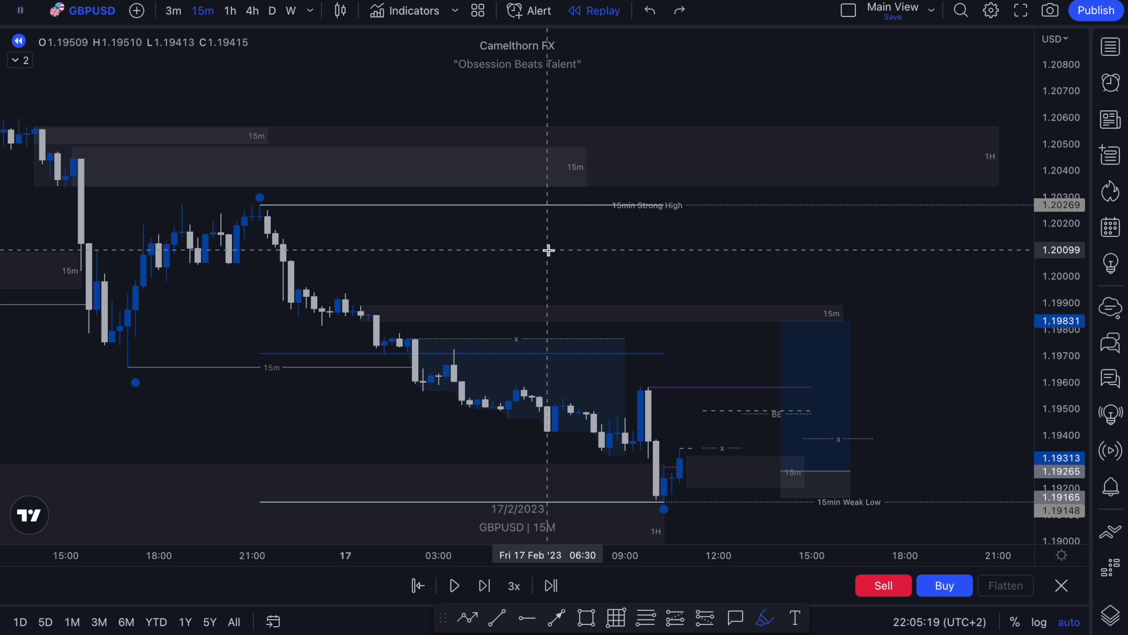
mouse_move(796, 294)
mouse_down()
mouse_move(760, 292)
mouse_move(756, 323)
mouse_move(801, 332)
mouse_move(795, 296)
mouse_up()
key(ctrl+z)
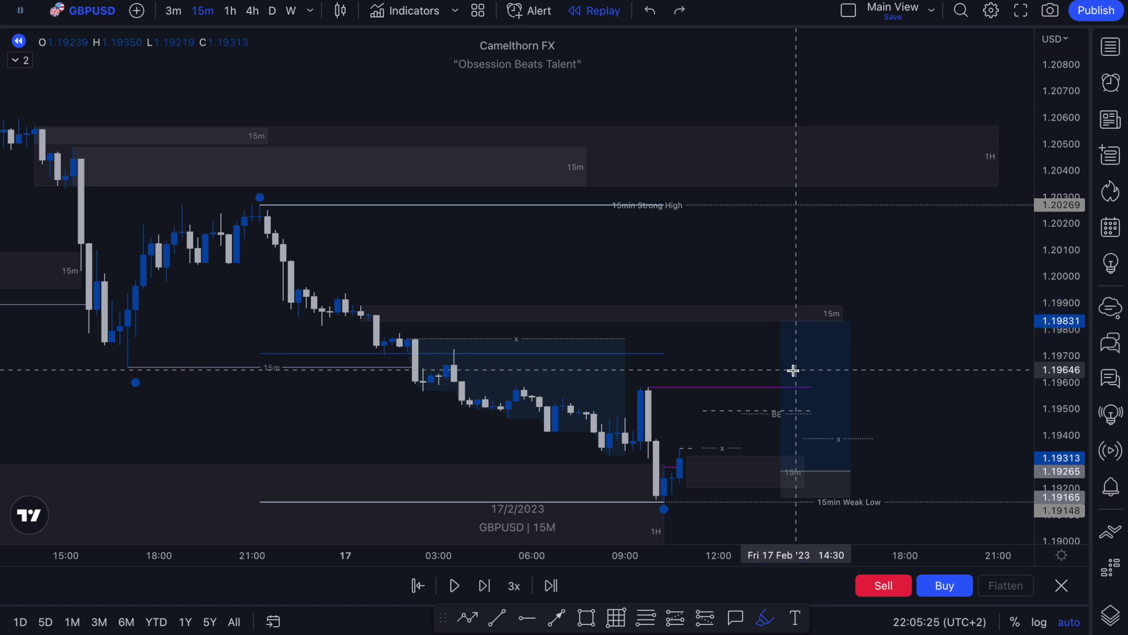
- Advance the 15m replay through the 11:00 candle on 17 February into the small 15m zone
scroll(619, 295, up, 3)
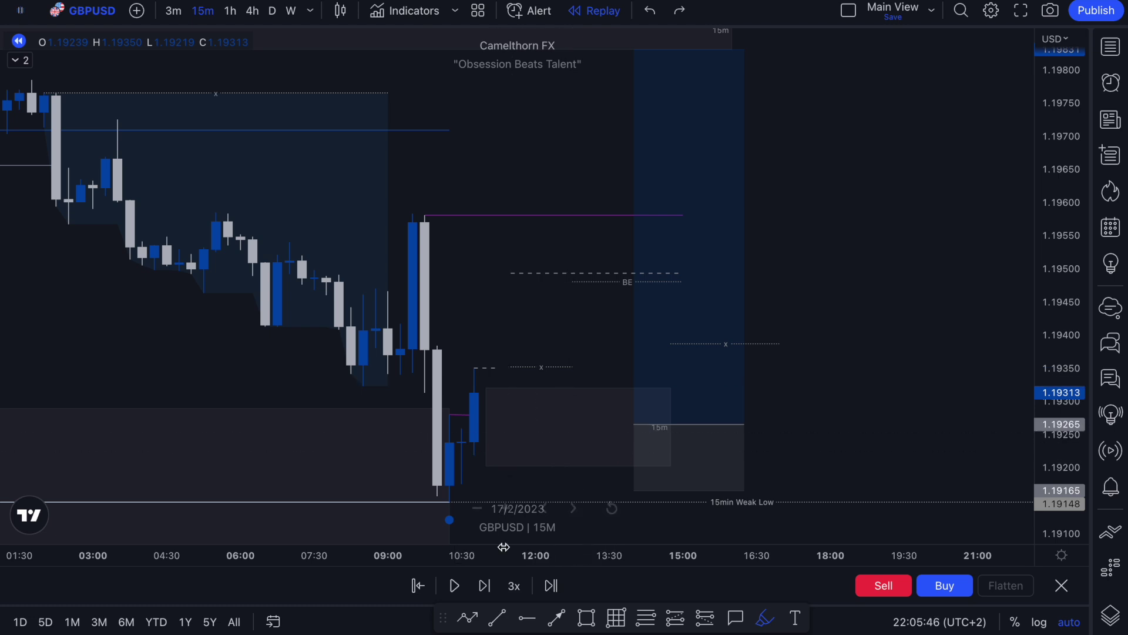
click(485, 584)
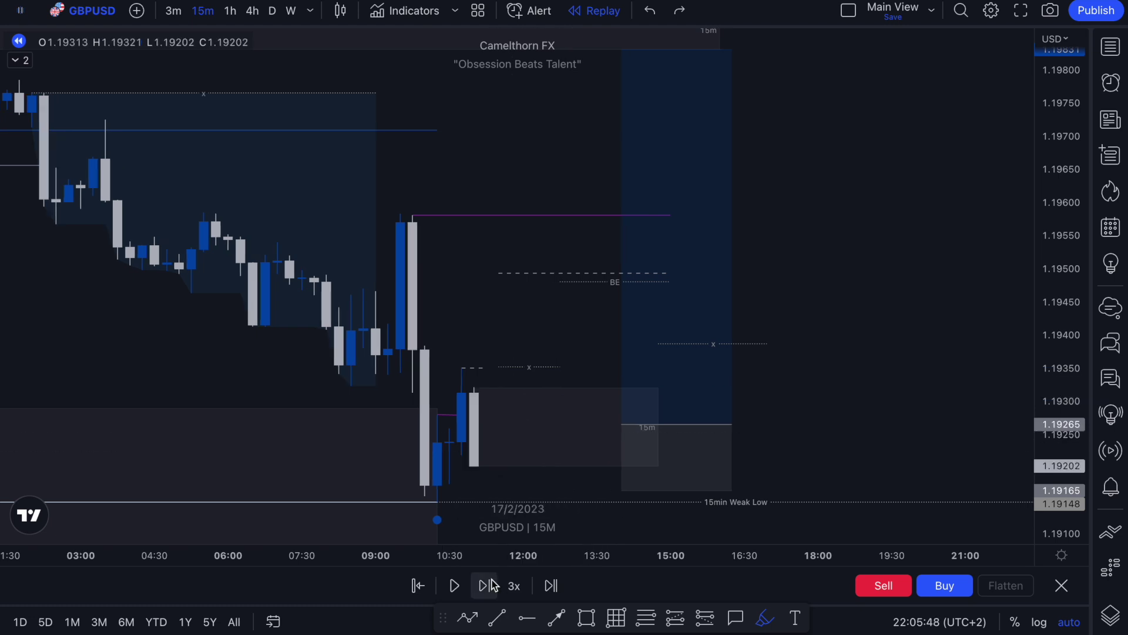
click(485, 585)
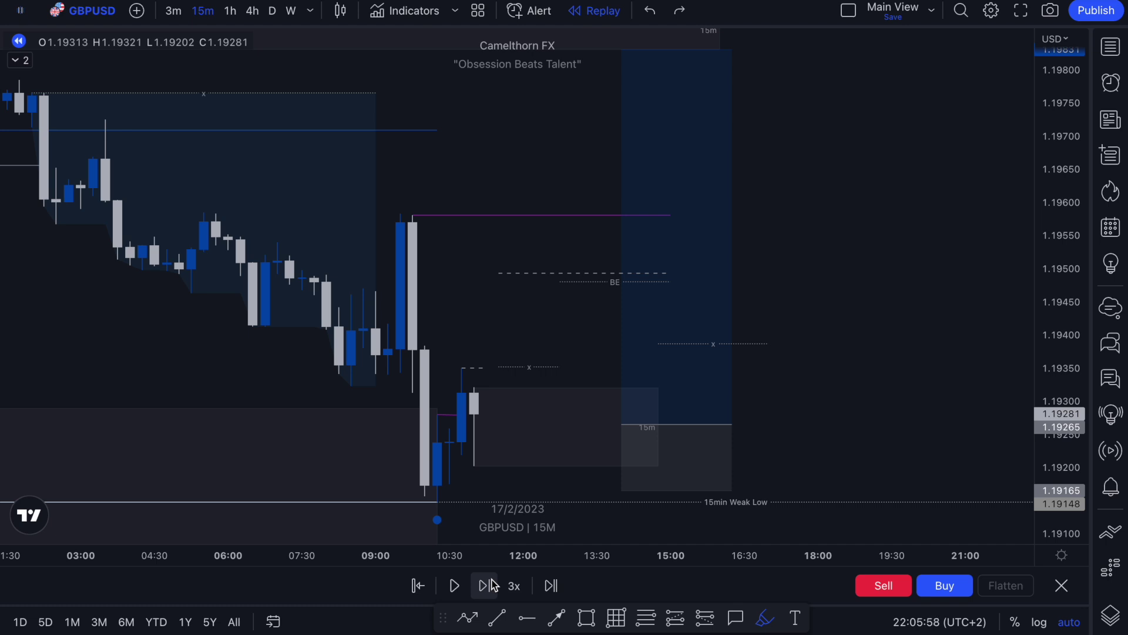
- Temporarily highlight the short purple structure line and the drop from the 10:45 high into the small 15m zone
scroll(470, 464, up, 1)
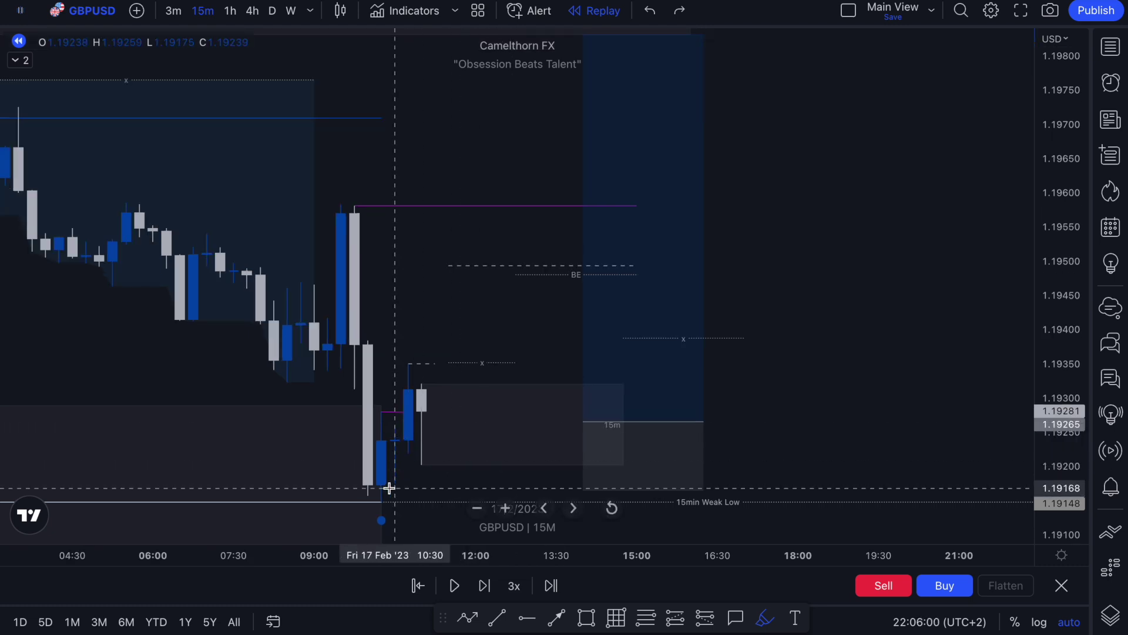
click(376, 408)
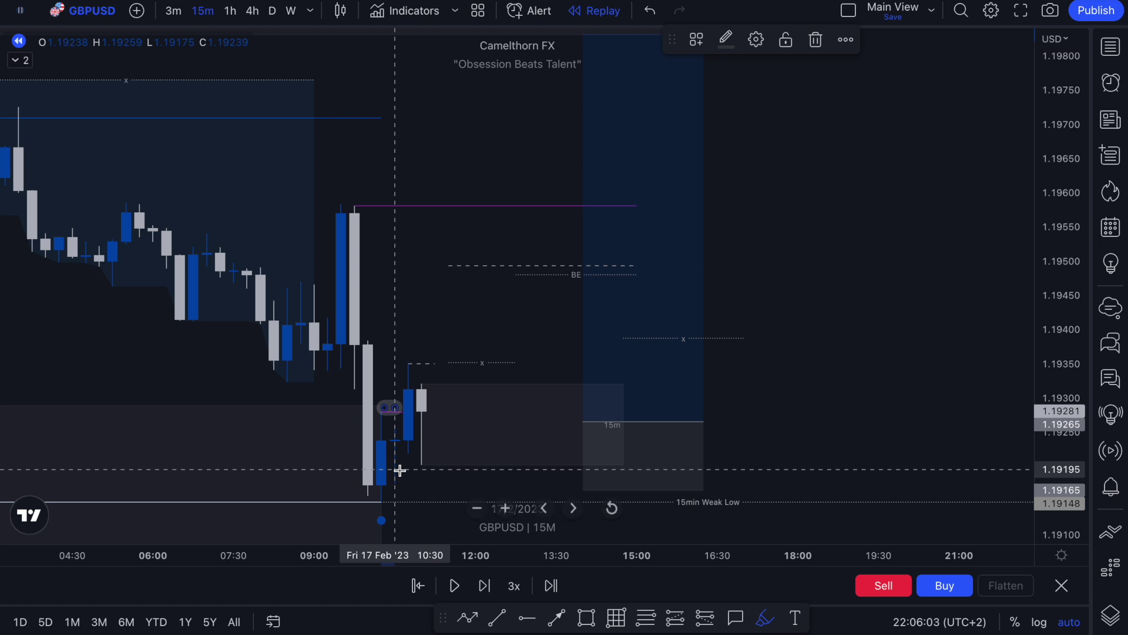
key(ctrl+z)
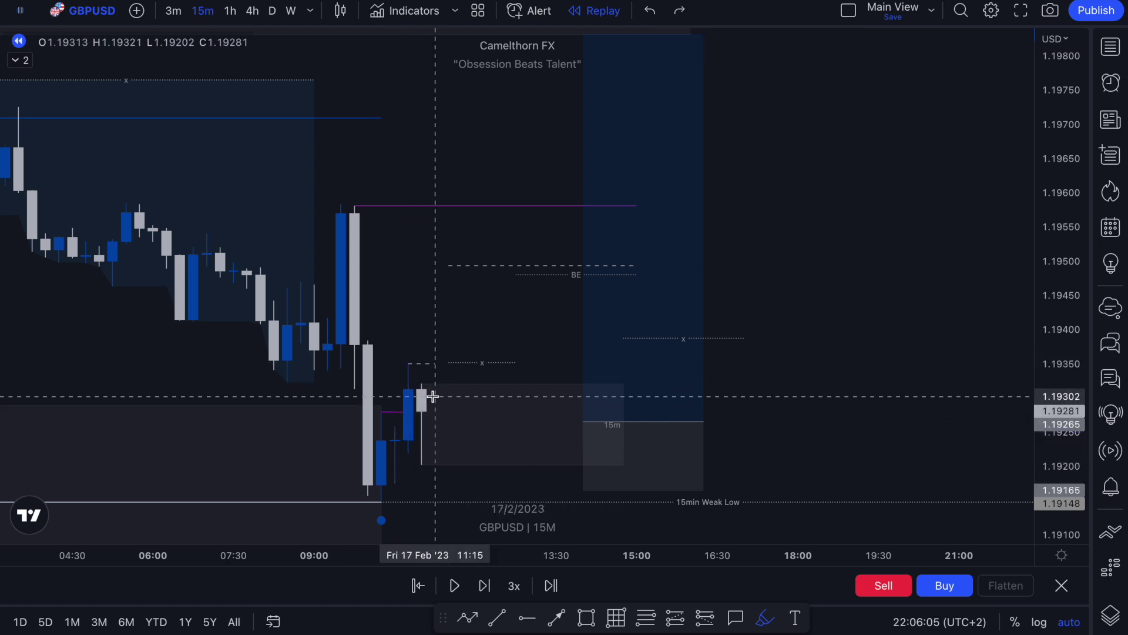
drag(408, 371, 421, 454)
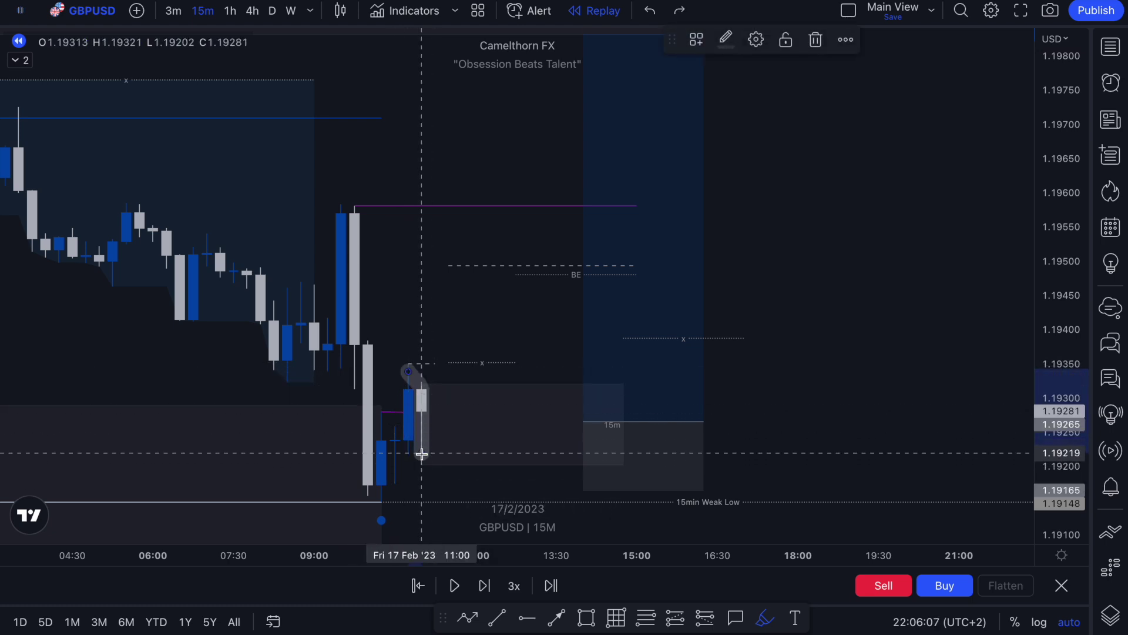
key(Escape)
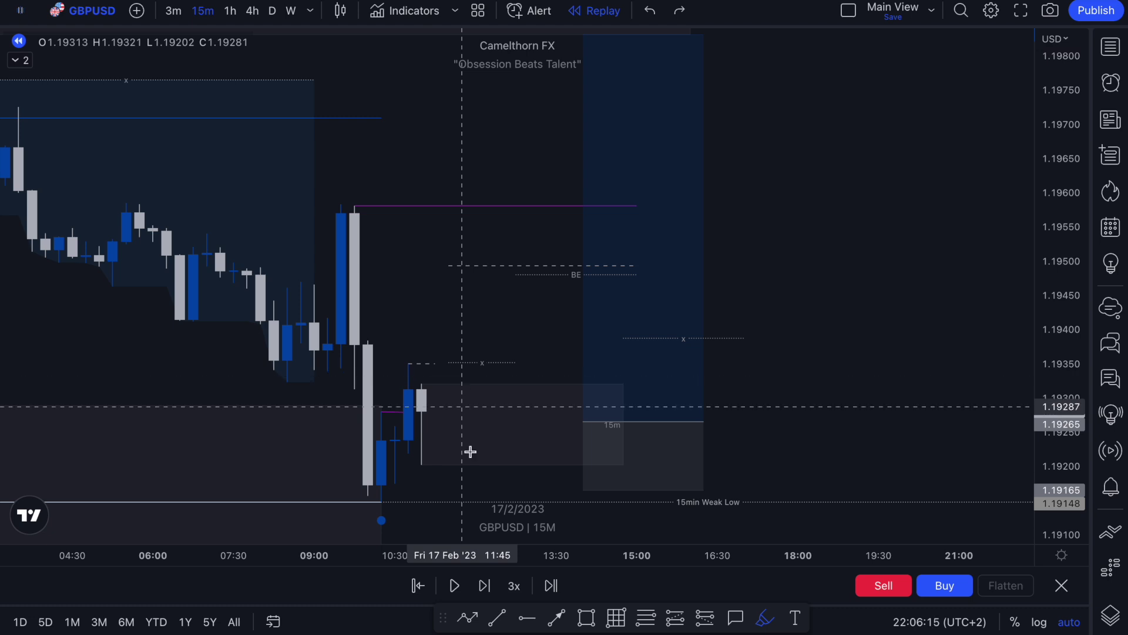
- Advance the 15m replay through the 11:15 candle to the 11:30 candle on 17 February
click(484, 585)
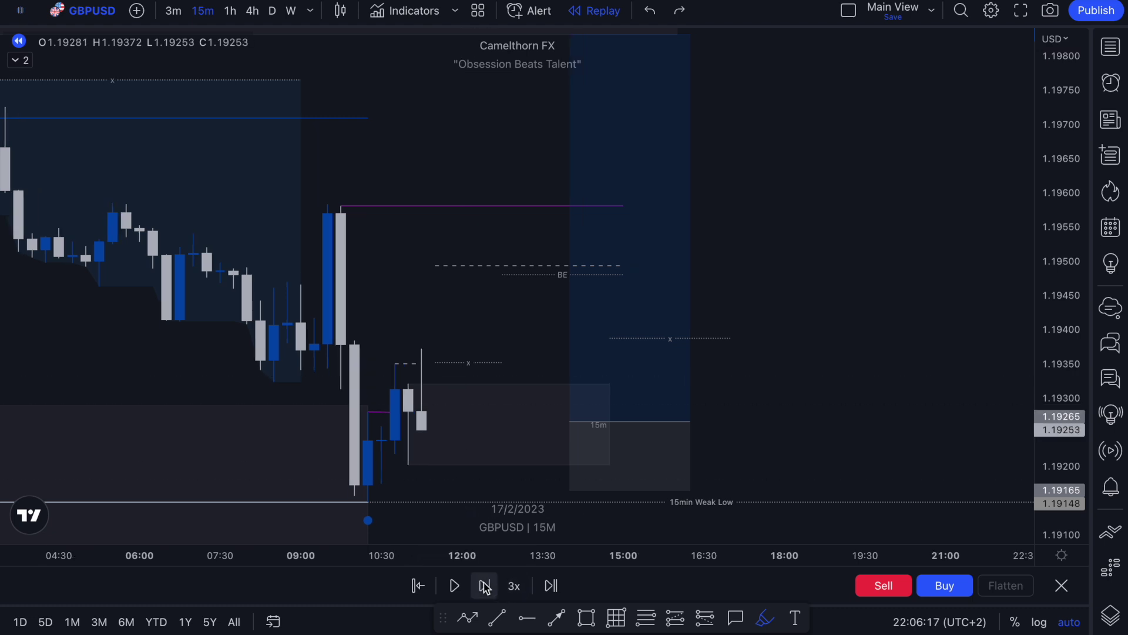
click(484, 585)
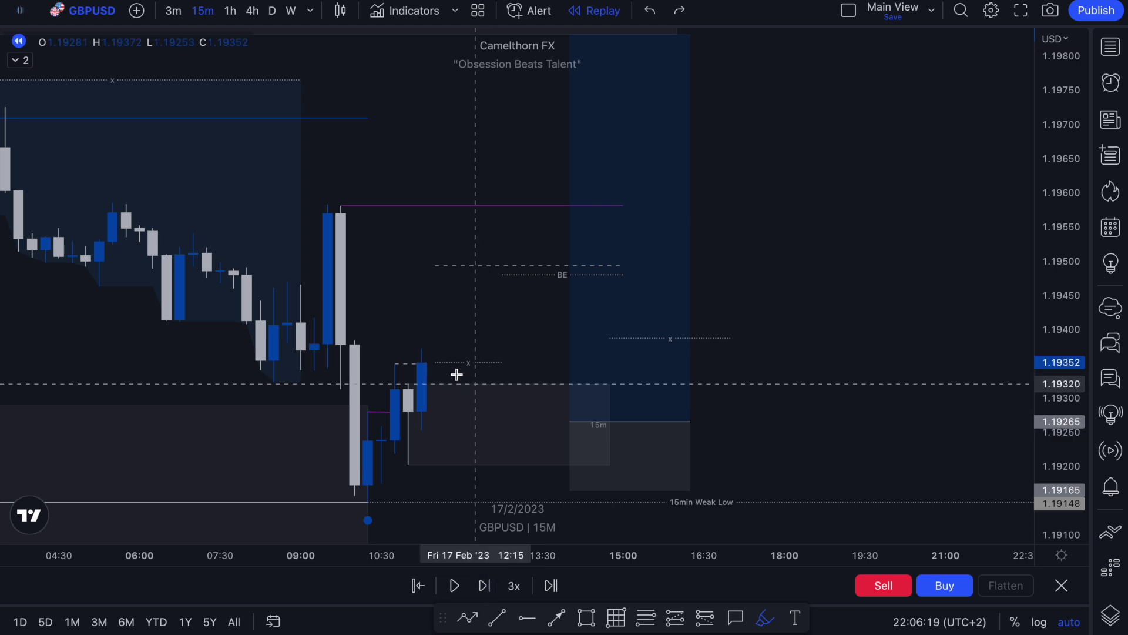
click(493, 586)
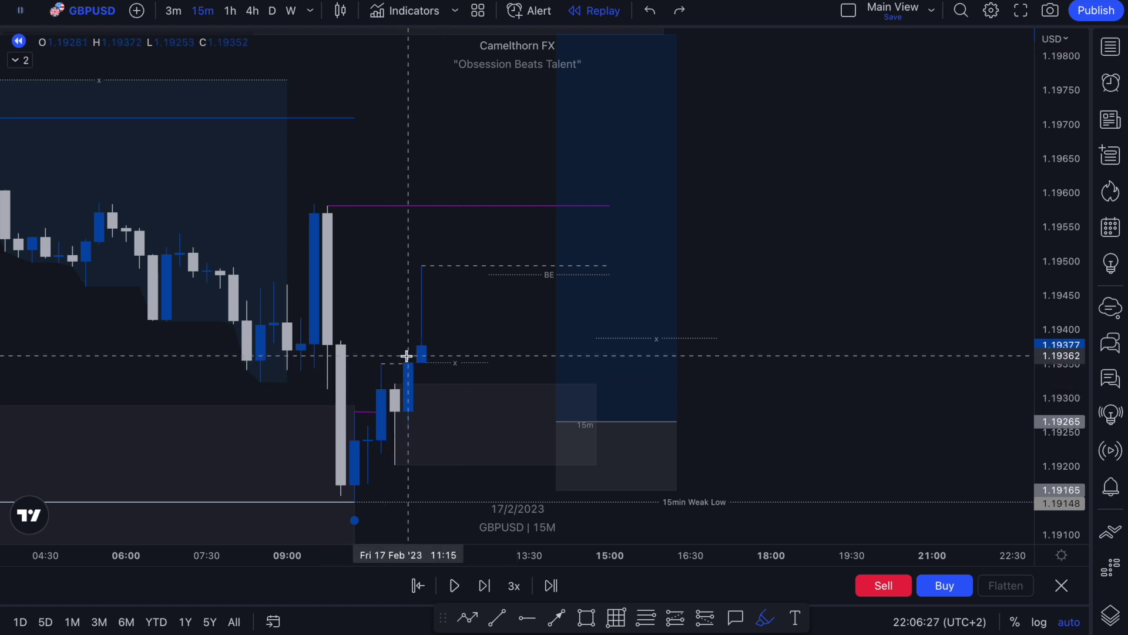
- Temporarily circle the 10:45 to 11:15 candles at the start of the small 15m zone
click(409, 377)
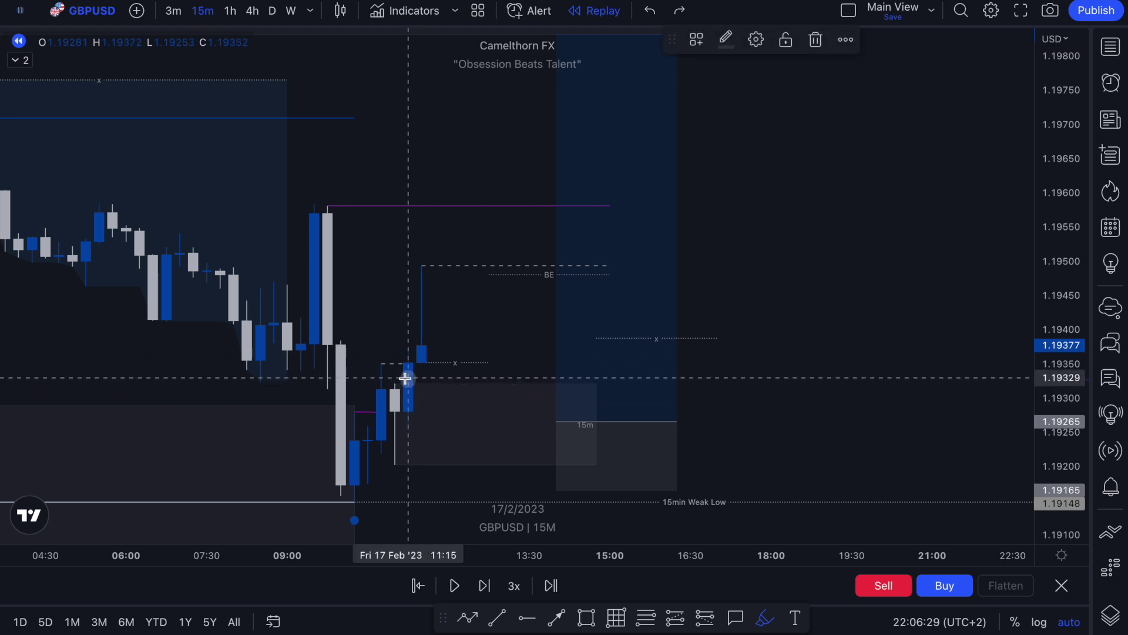
mouse_move(392, 376)
mouse_down()
mouse_move(383, 449)
mouse_move(393, 474)
mouse_move(429, 448)
mouse_move(417, 388)
mouse_up()
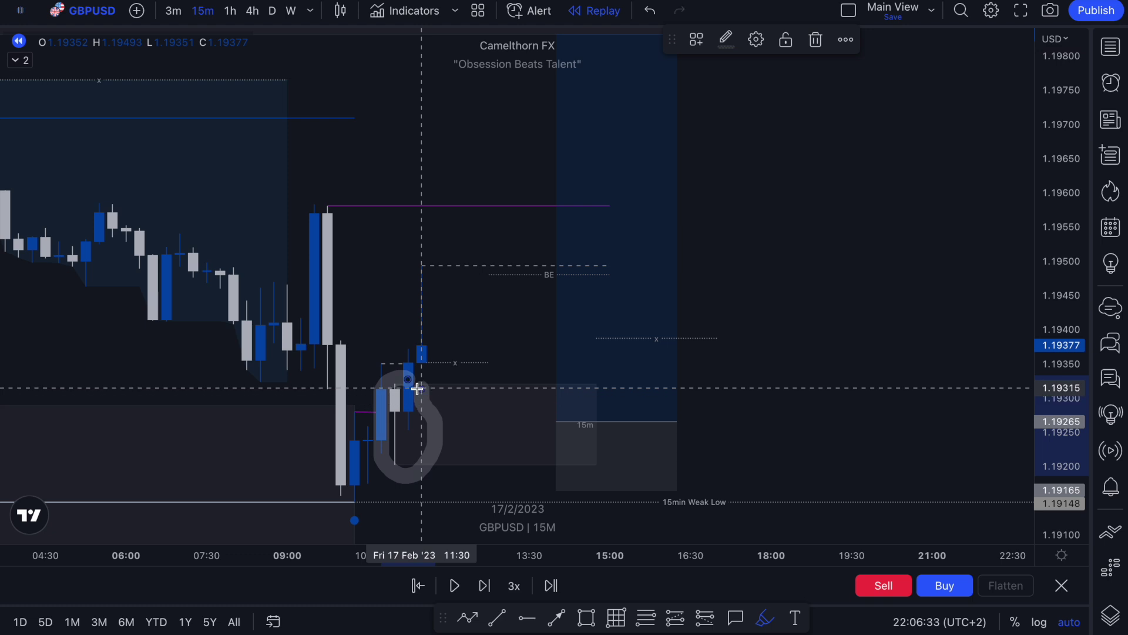
key(ctrl+z)
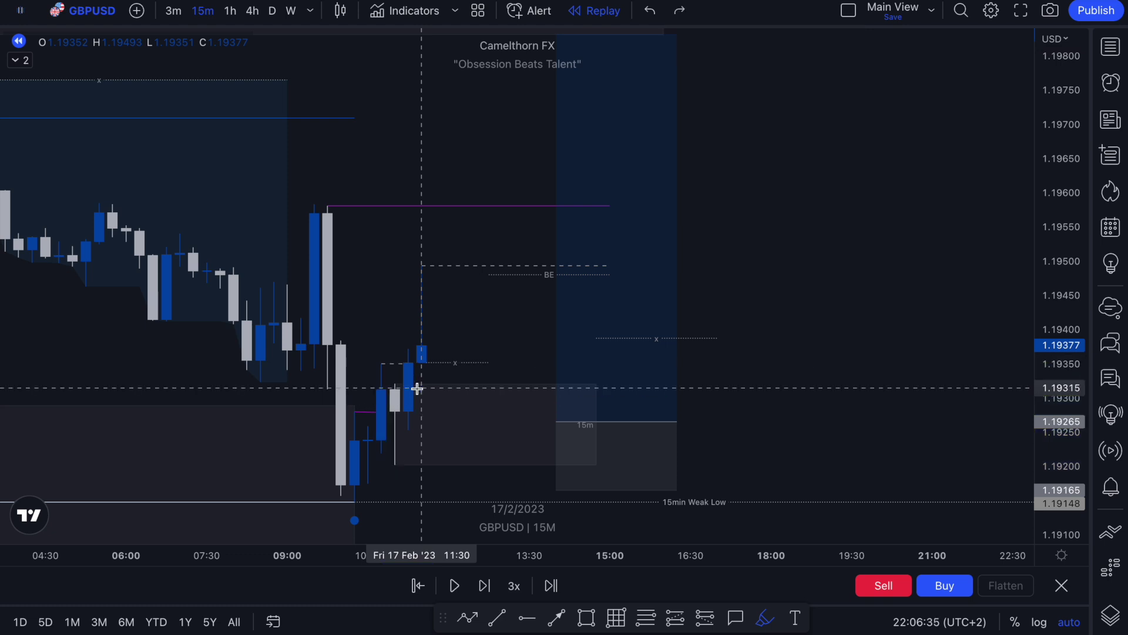
mouse_move(418, 389)
mouse_down()
mouse_move(378, 433)
mouse_move(413, 409)
mouse_up()
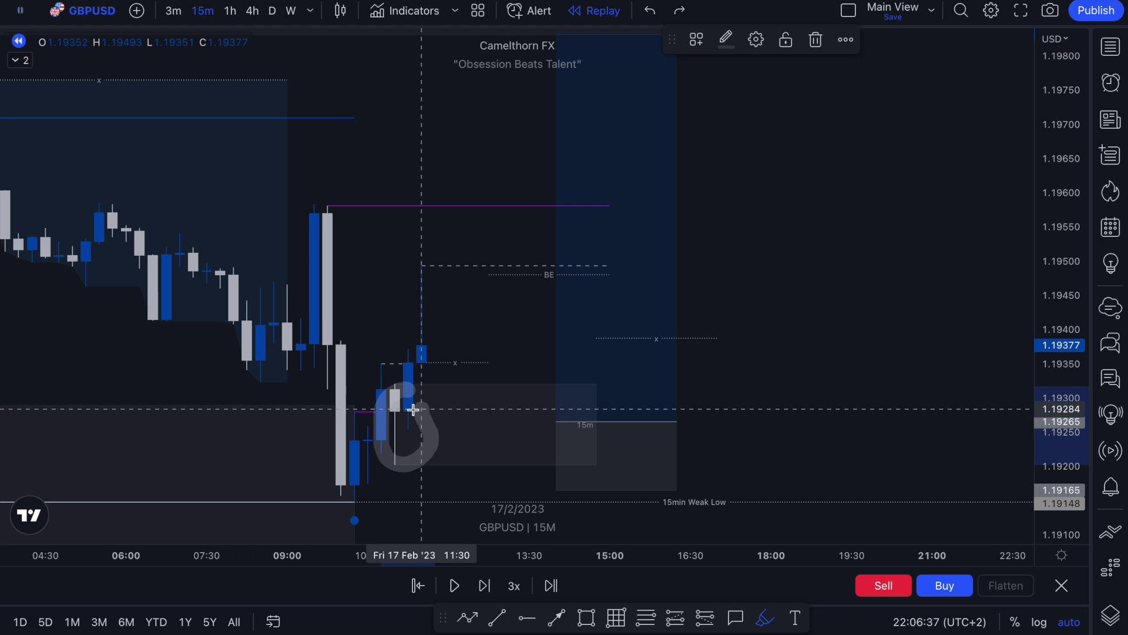
key(ctrl+z)
- Temporarily highlight the short dashed level above the small 15m zone, the 11:30 high and the zone's starting candles
drag(382, 363, 407, 362)
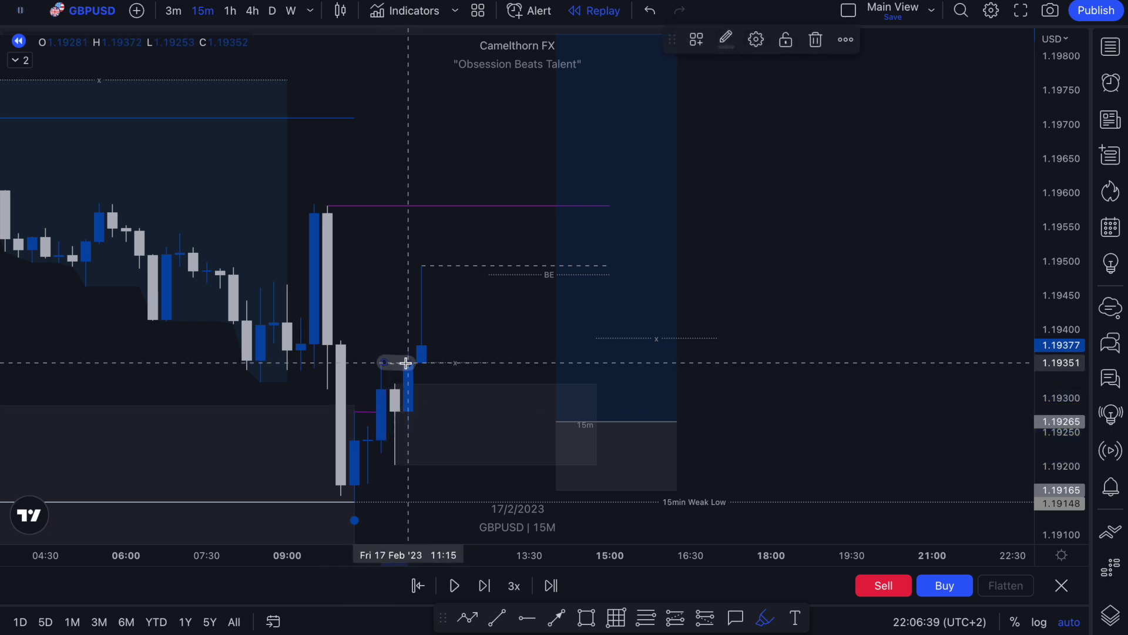
key(ctrl+z)
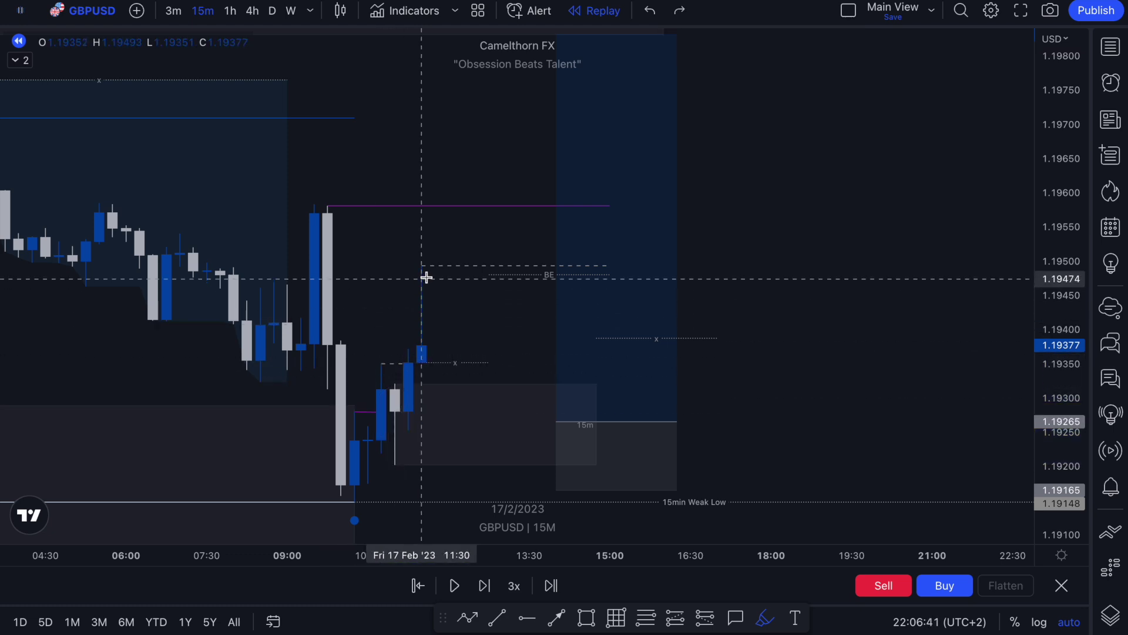
mouse_move(423, 268)
mouse_down()
mouse_move(453, 325)
mouse_move(494, 313)
mouse_move(541, 411)
mouse_move(570, 400)
mouse_move(539, 396)
mouse_move(557, 427)
mouse_move(675, 196)
mouse_move(697, 83)
mouse_move(748, 191)
mouse_up()
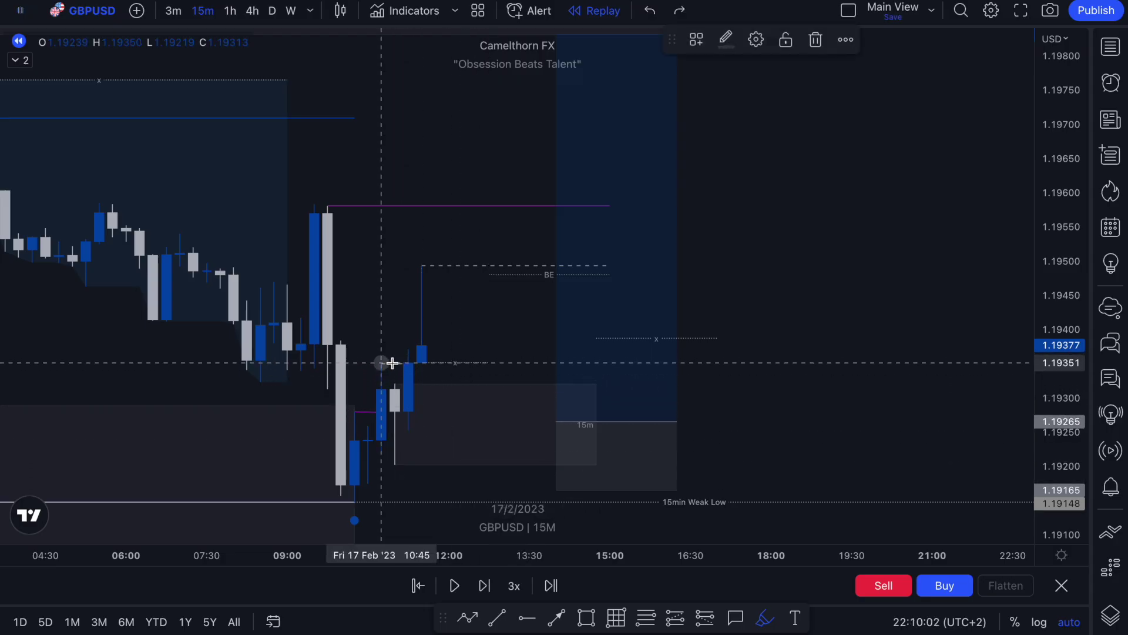
mouse_move(410, 390)
mouse_down()
mouse_move(383, 406)
mouse_move(415, 445)
mouse_move(413, 402)
mouse_up()
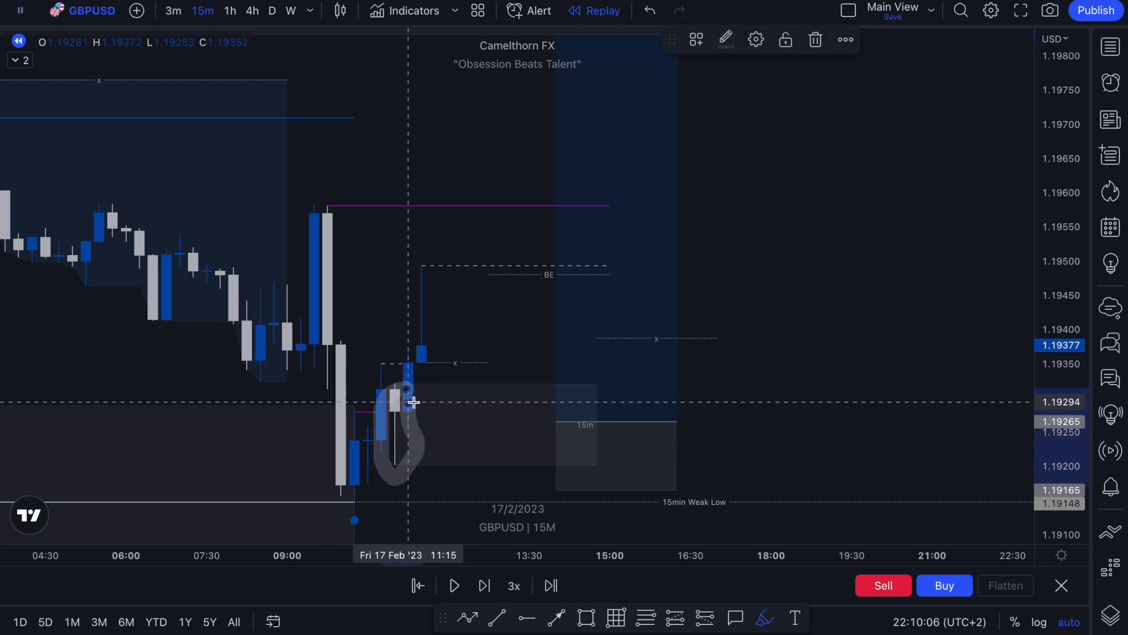
key(ctrl+z)
key(shift+Right)
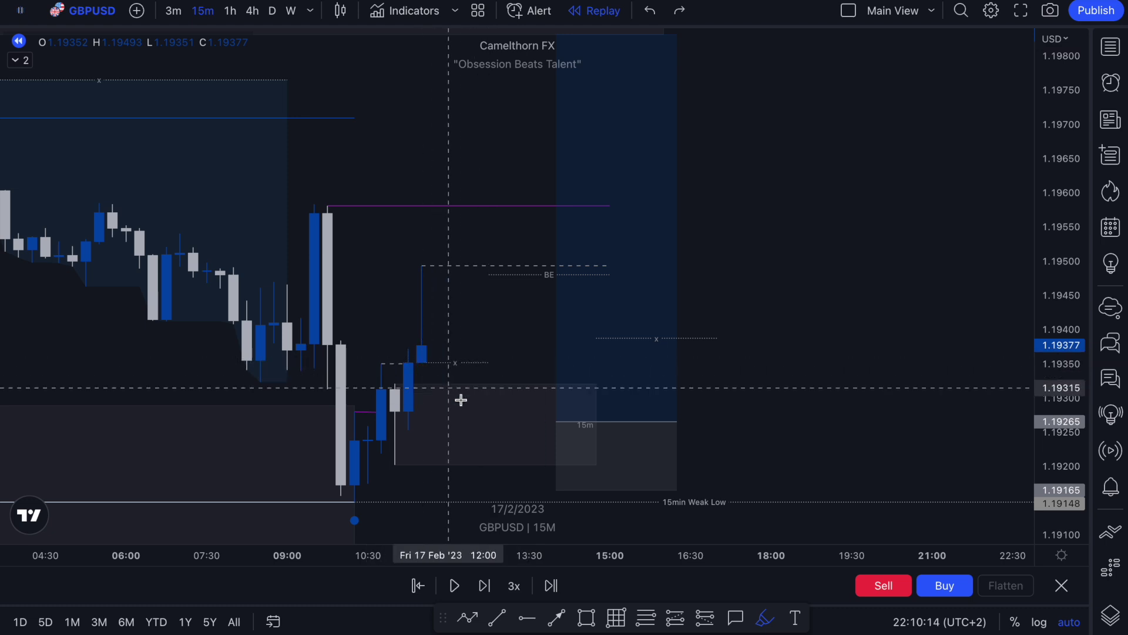
- Temporarily sketch the path from the 11:30 high into the small 15m zone and up through the blue target area
scroll(484, 412, down, 2)
scroll(505, 414, down, 2)
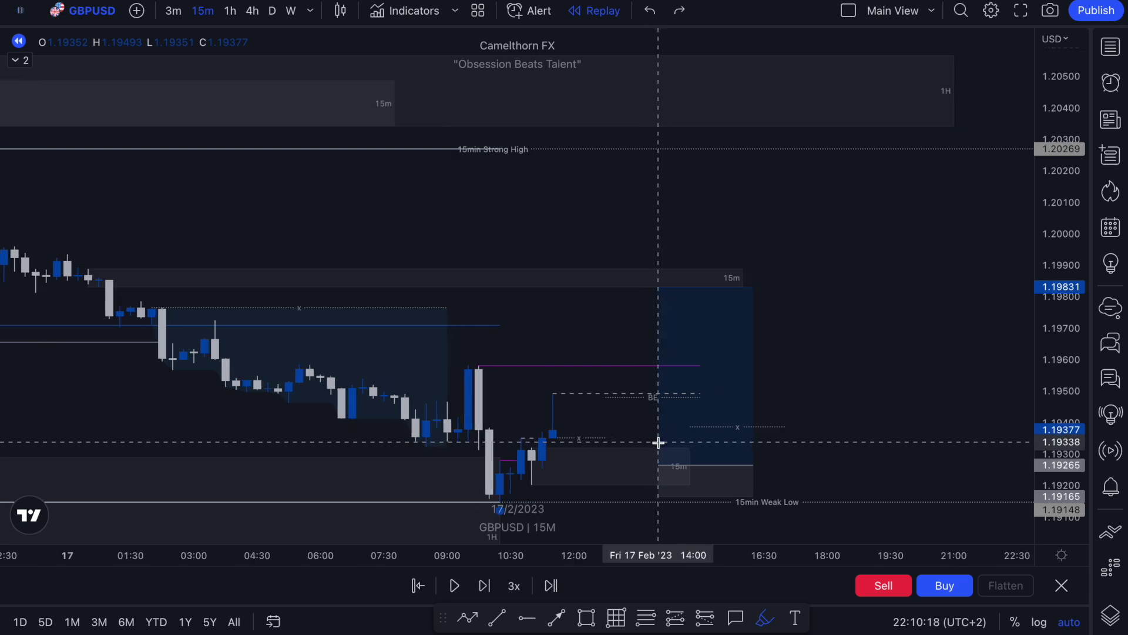
scroll(658, 442, up, 3)
mouse_move(456, 274)
mouse_down()
mouse_move(521, 373)
mouse_move(544, 454)
mouse_move(561, 418)
mouse_up()
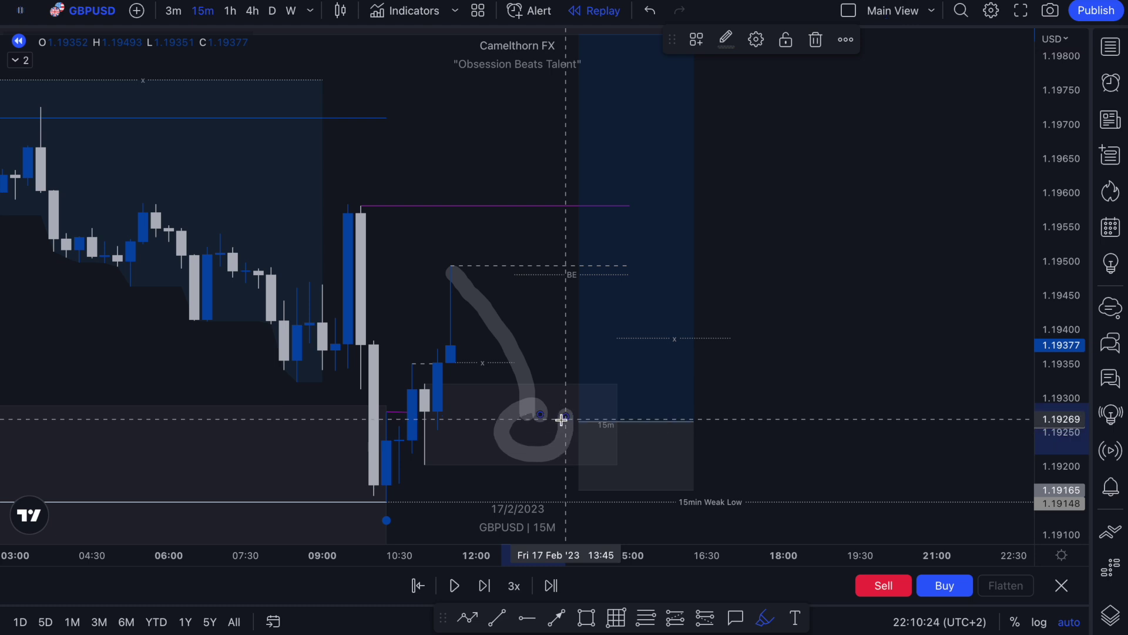
key(ctrl+z)
drag(531, 419, 661, 198)
drag(660, 151, 742, 259)
key(ctrl+z)
key(ctrl+z)
- Switch the chart to 4H and temporarily circle the nearest 4H zone beneath the 4H Strong High
scroll(628, 327, down, 1)
scroll(627, 327, down, 2)
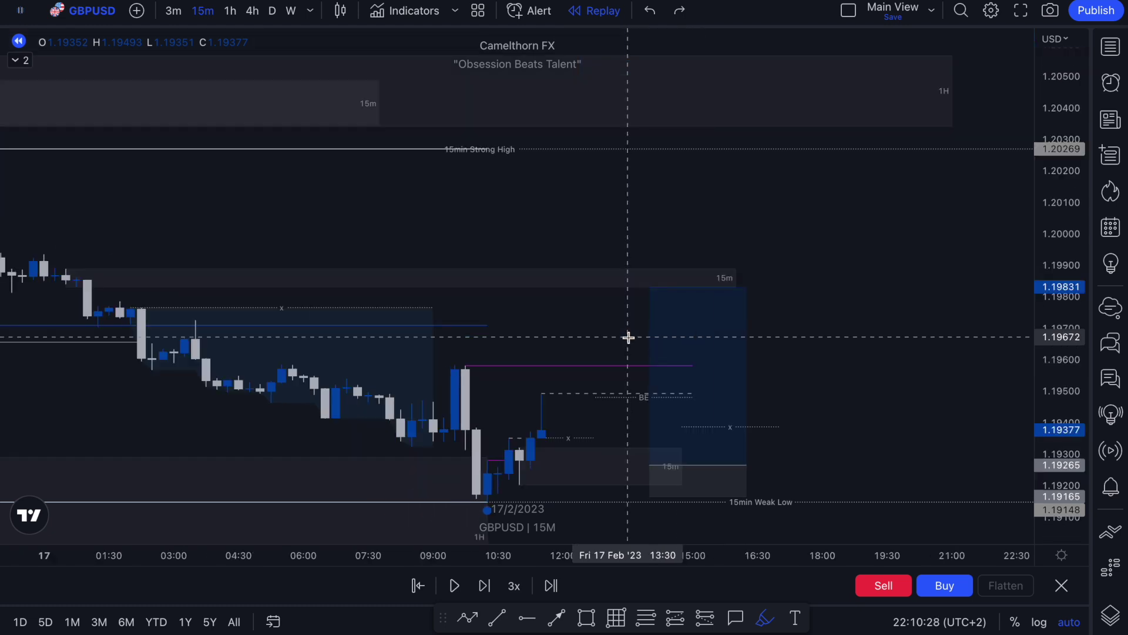
scroll(617, 335, down, 1)
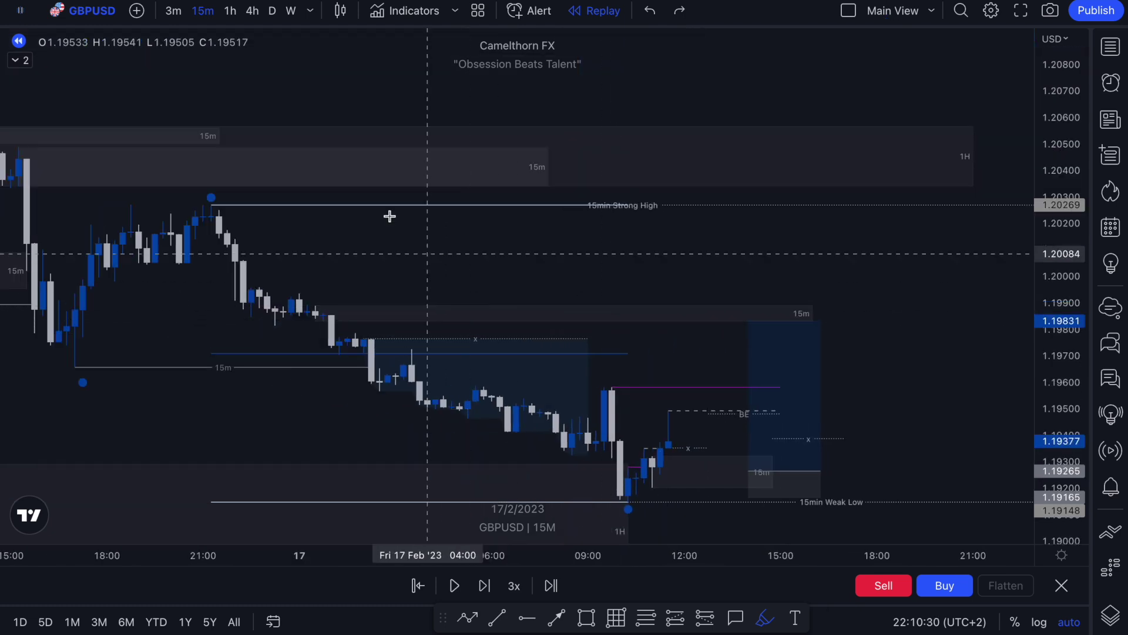
click(252, 19)
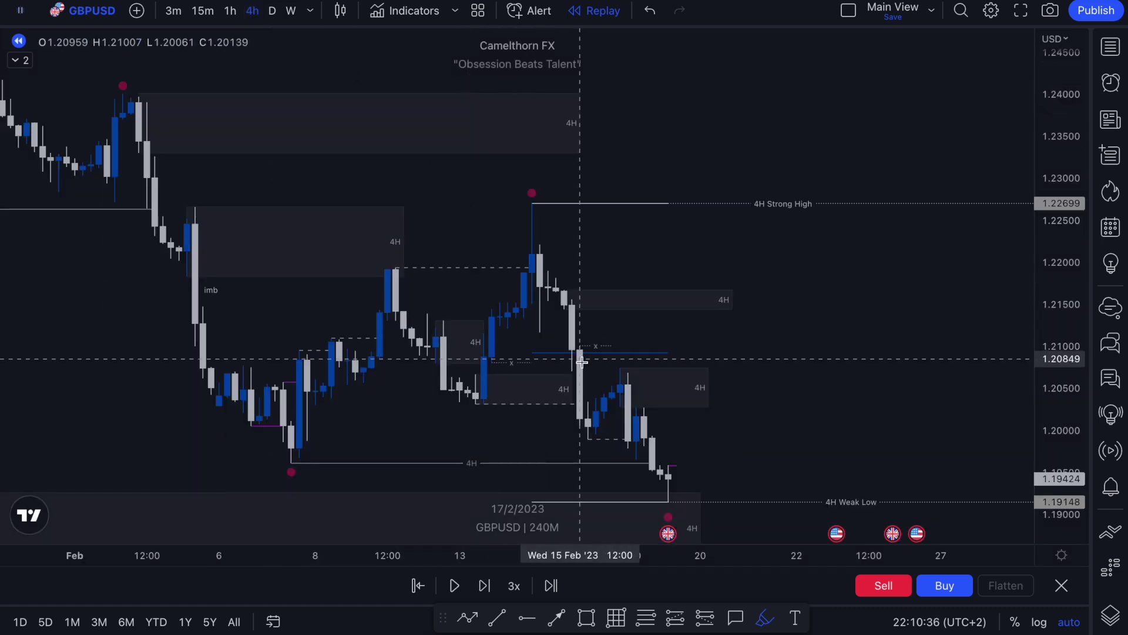
scroll(667, 452, up, 1)
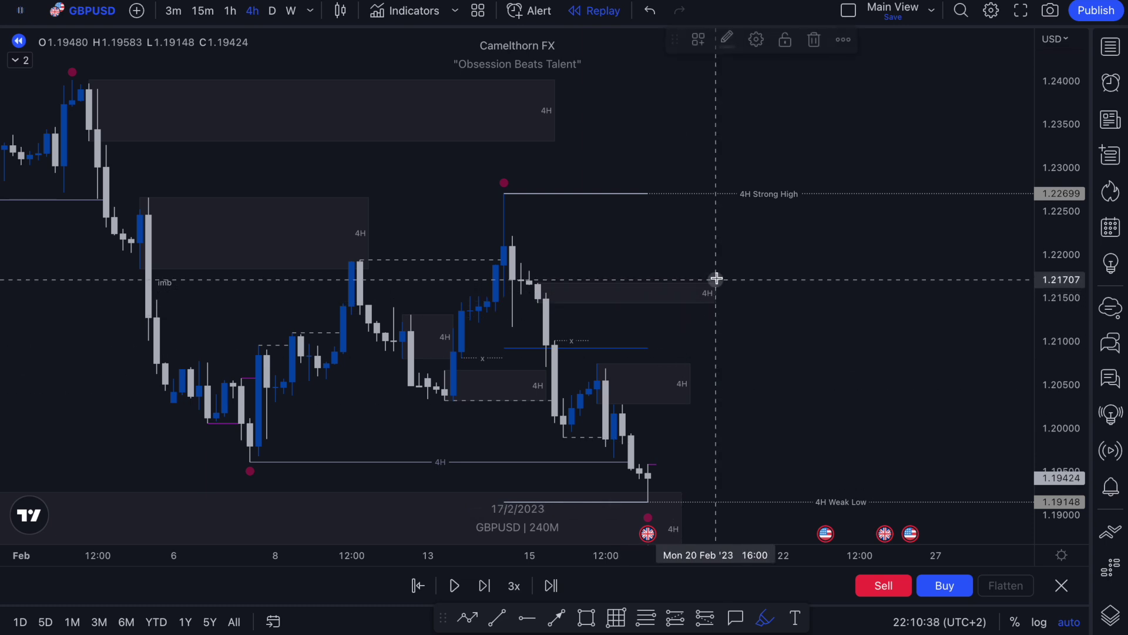
mouse_move(717, 279)
mouse_down()
mouse_move(662, 272)
mouse_move(658, 305)
mouse_move(732, 302)
mouse_move(722, 278)
mouse_up()
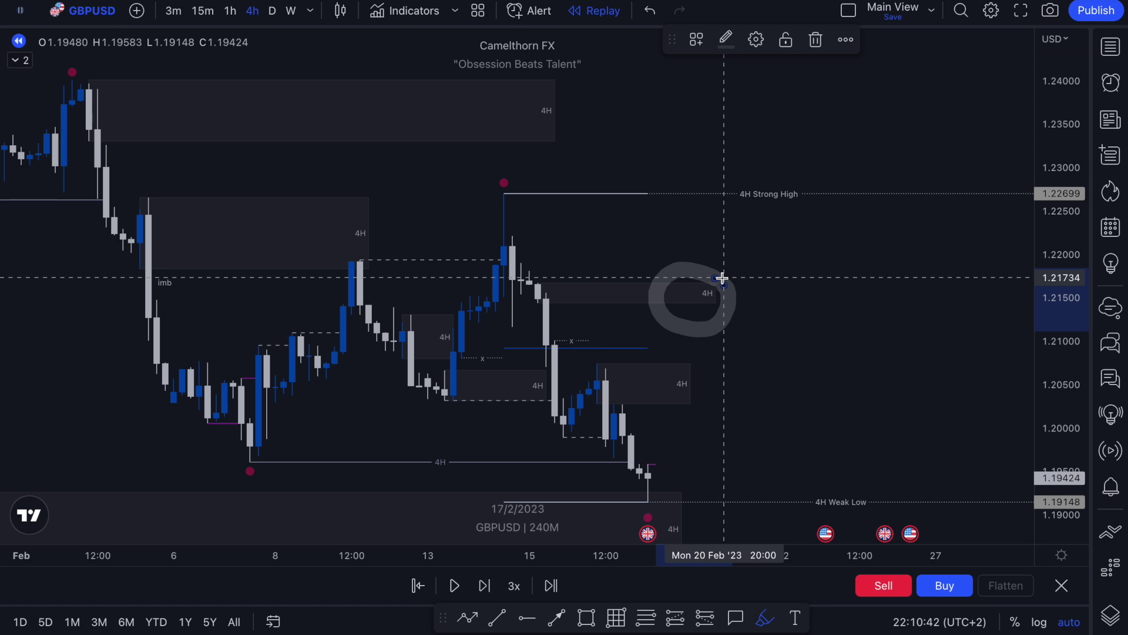
key(ctrl+z)
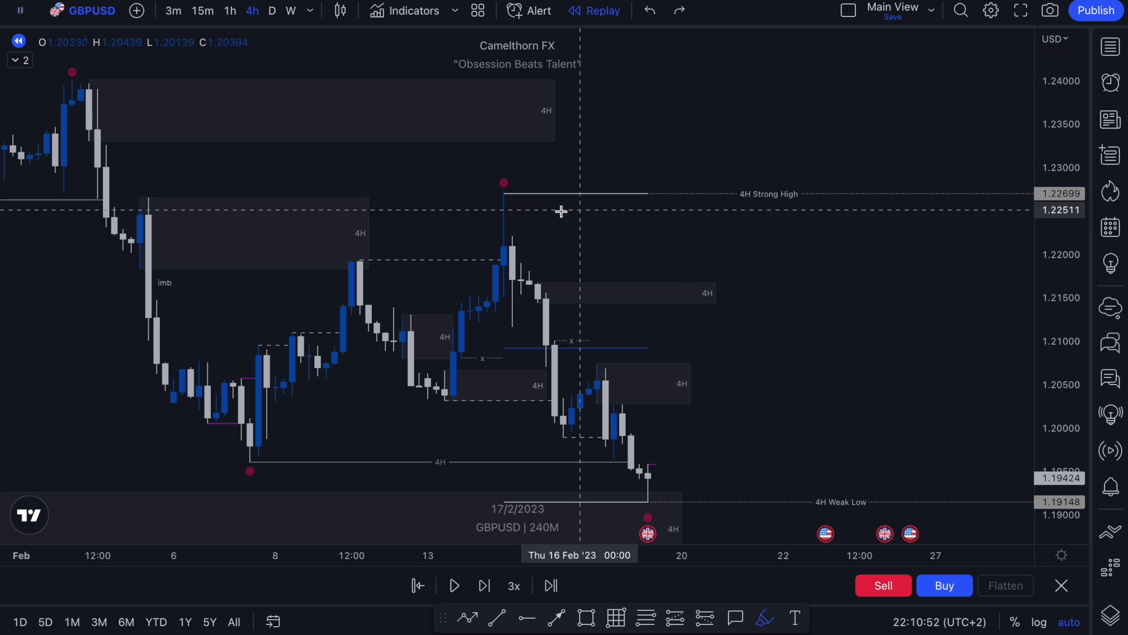
- Return to the 15m chart and temporarily highlight the decline from the 15min Strong High to the 15min Weak Low
click(213, 17)
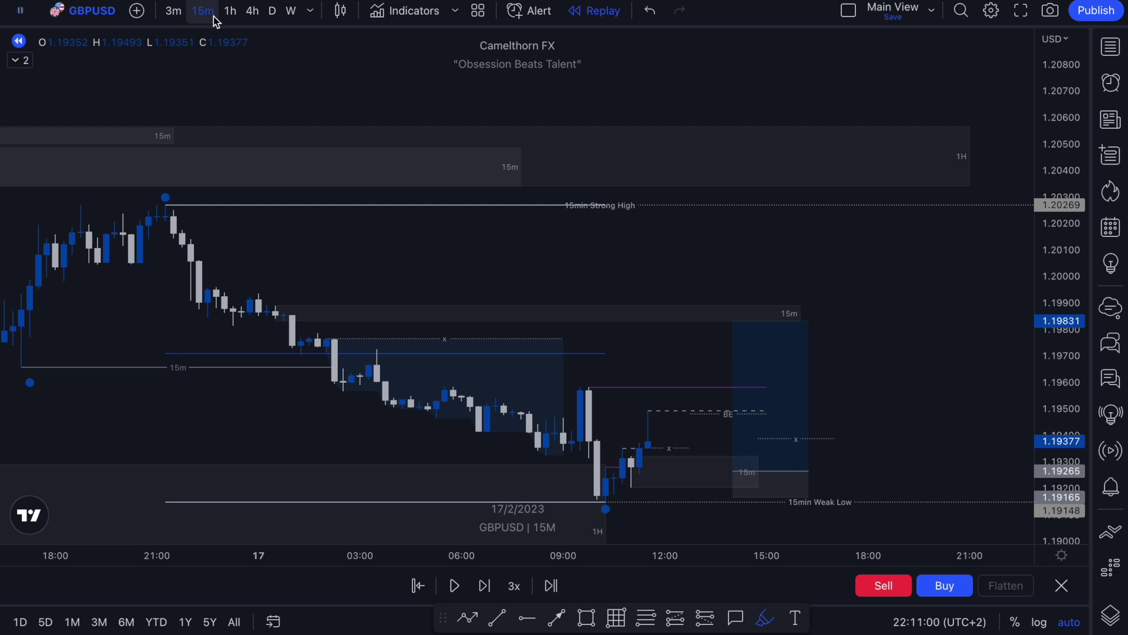
click(182, 205)
mouse_move(196, 243)
mouse_down()
mouse_move(491, 448)
mouse_move(690, 500)
mouse_up()
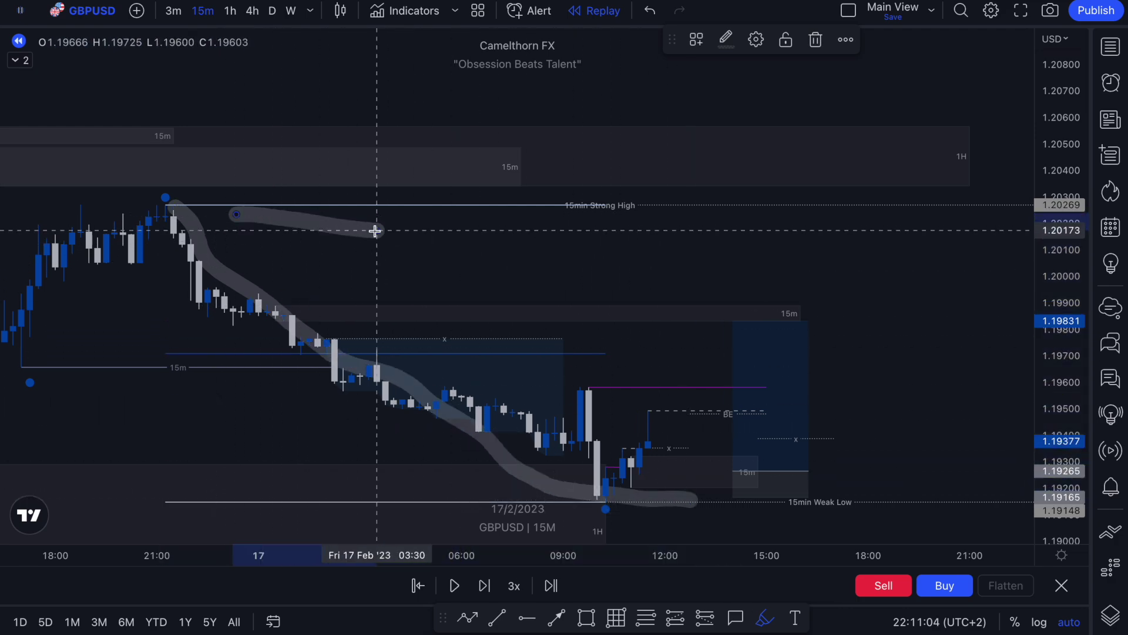
scroll(505, 228, down, 5)
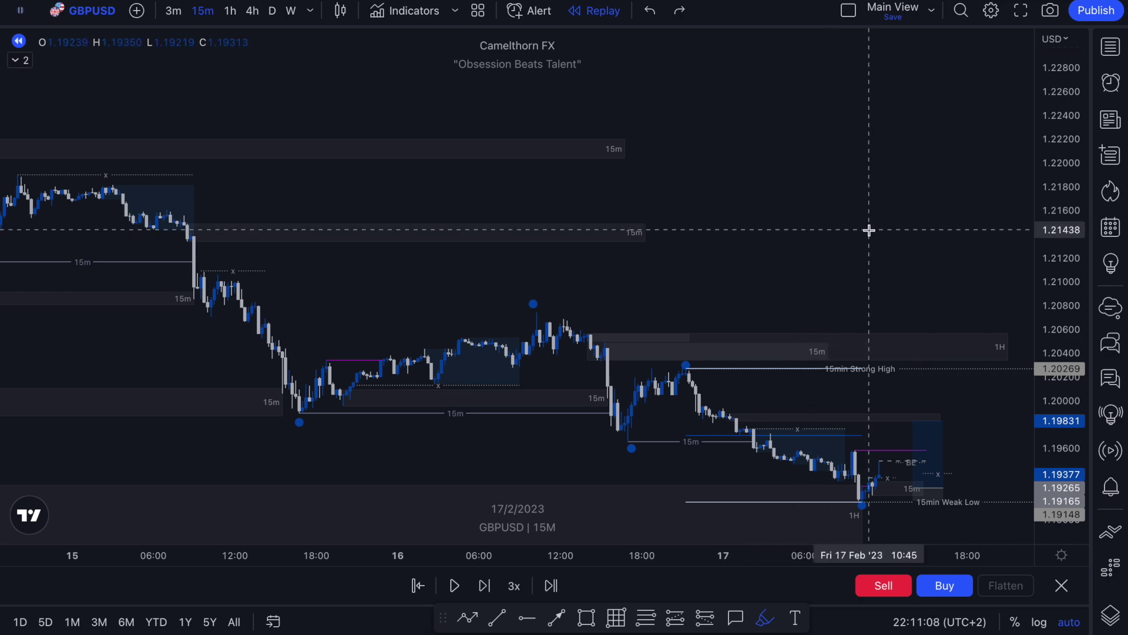
scroll(869, 229, up, 3)
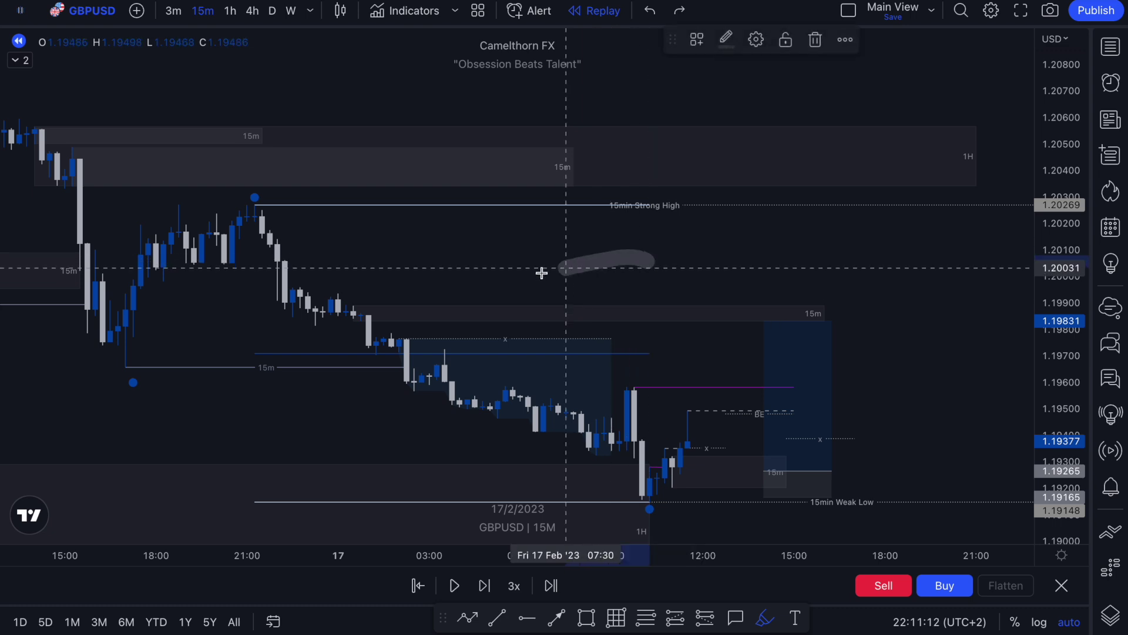
scroll(717, 312, right, 5)
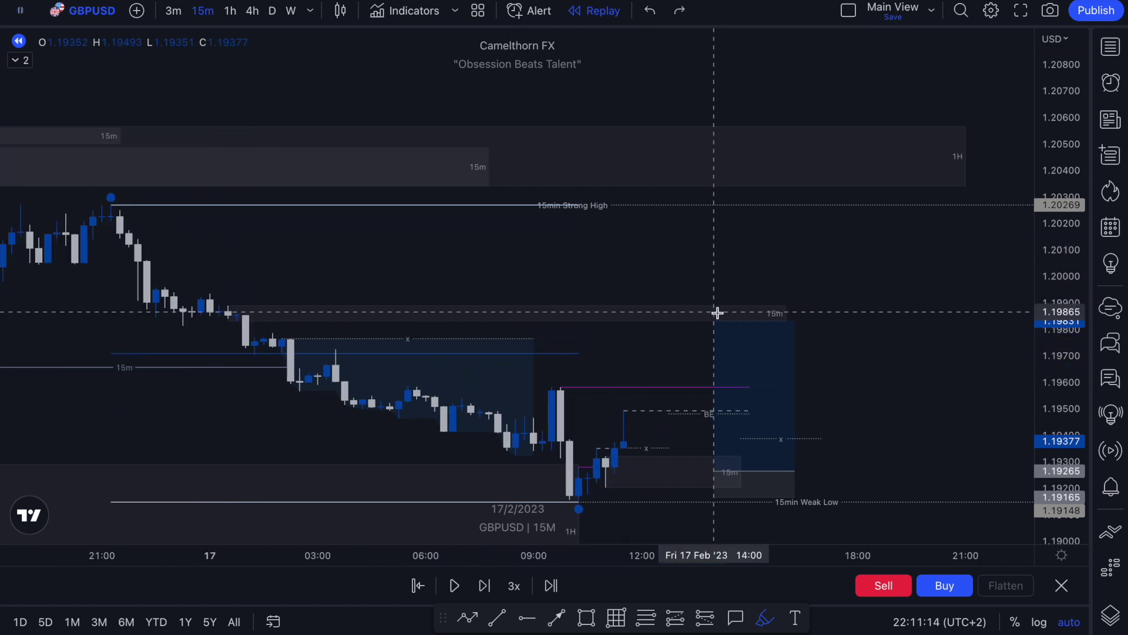
- Temporarily highlight the upper 15m zone at the long target and the x-marked level atop the blue shaded range
mouse_move(725, 305)
mouse_down()
mouse_move(680, 329)
mouse_move(748, 315)
mouse_move(731, 312)
mouse_up()
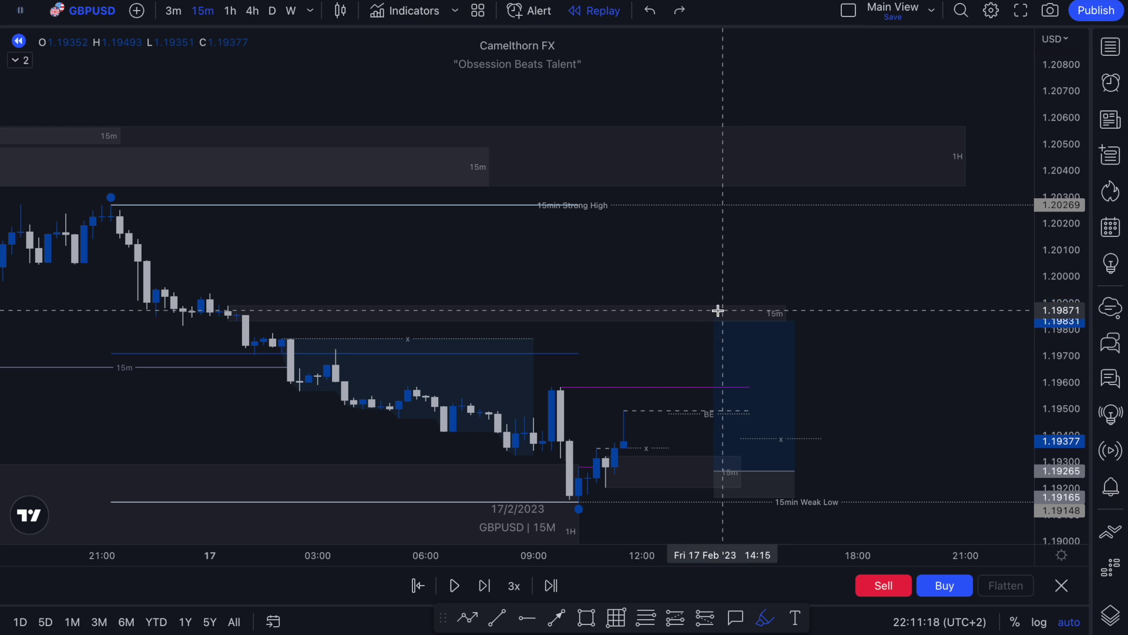
scroll(655, 395, up, 5)
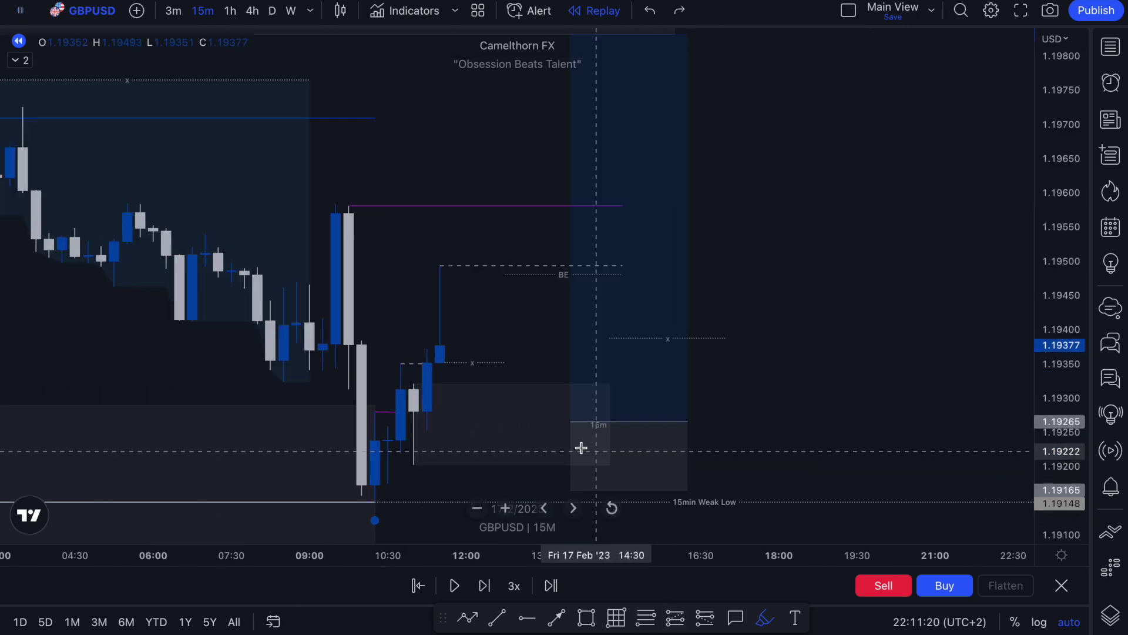
scroll(612, 171, down, 3)
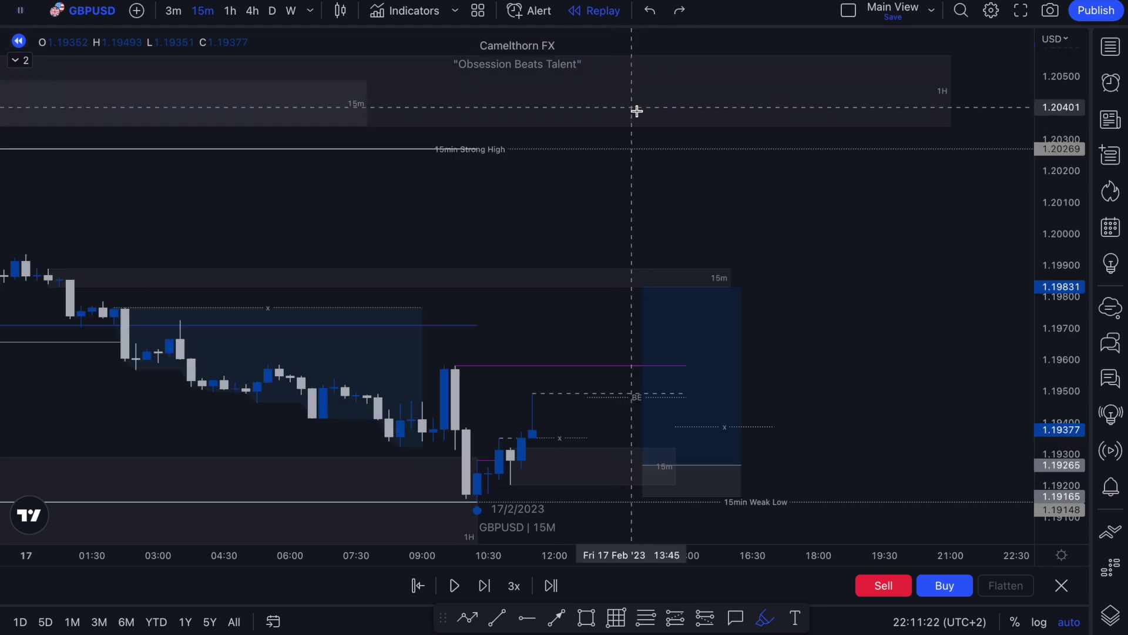
mouse_move(721, 254)
mouse_down()
mouse_move(675, 289)
mouse_move(698, 251)
mouse_up()
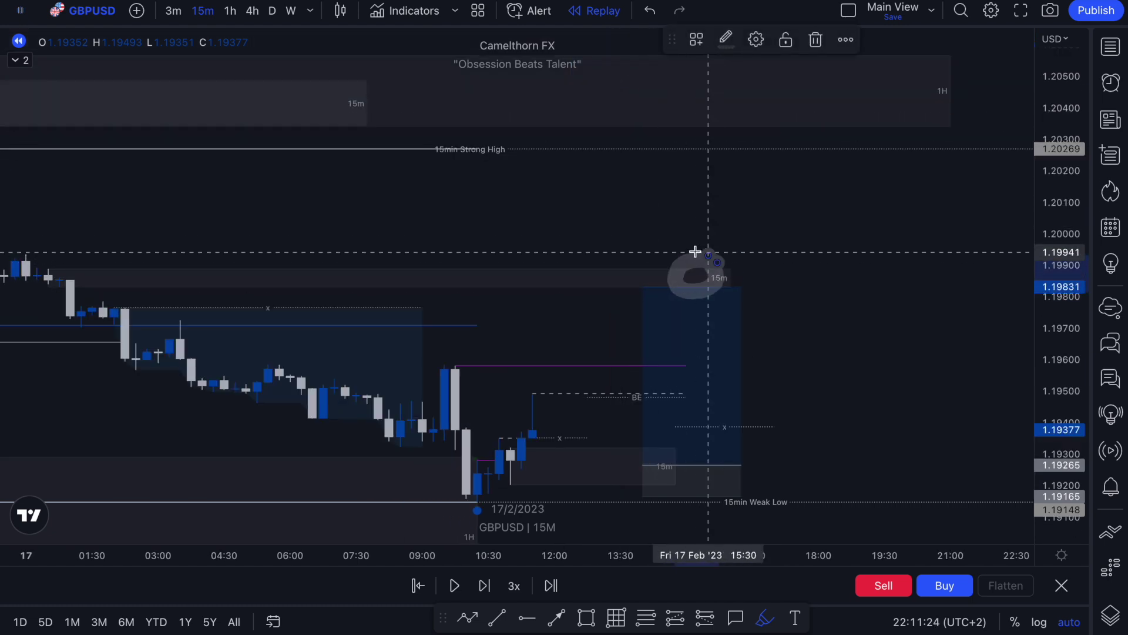
scroll(647, 341, up, 1)
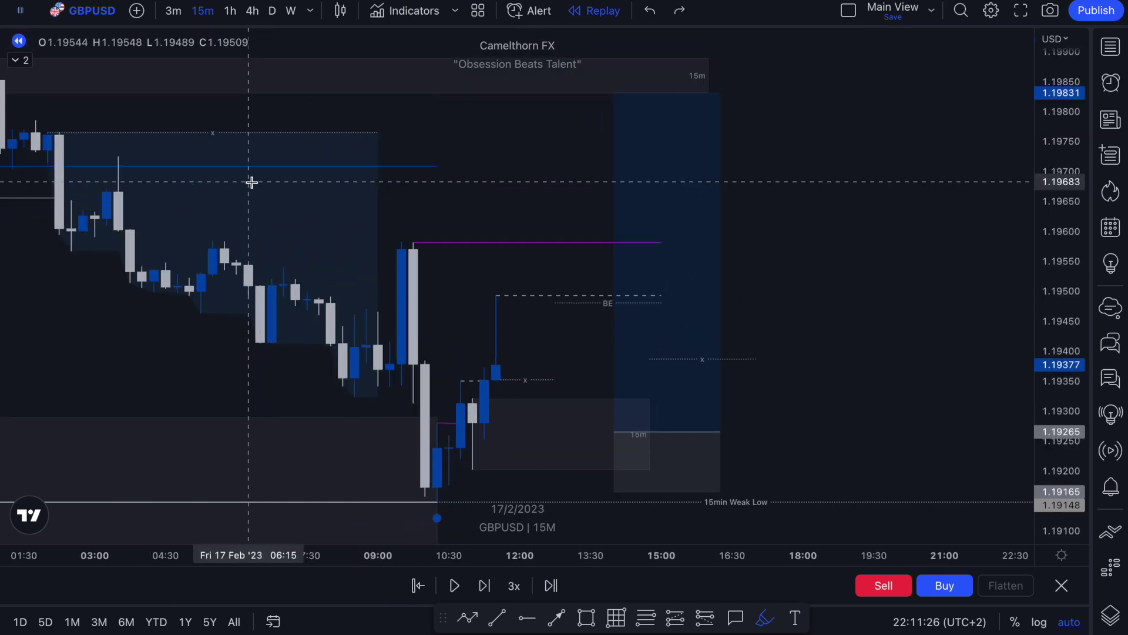
drag(176, 133, 254, 136)
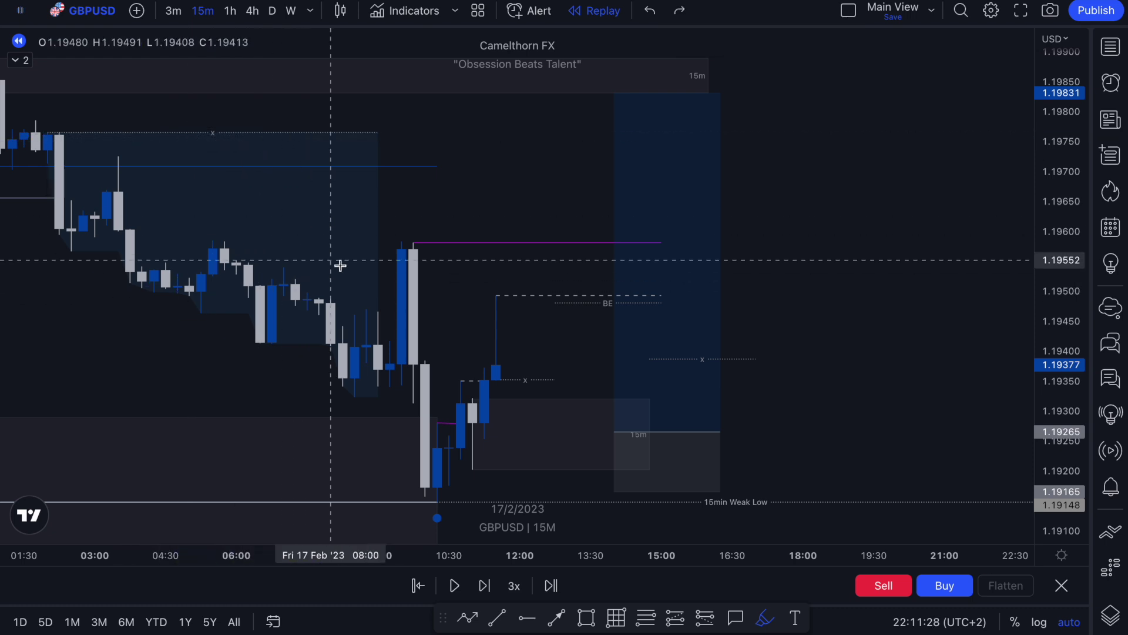
- Advance the 15m replay through the 11:45 and 12:00 candles to the 12:15 candle on 17 February
click(497, 594)
click(497, 595)
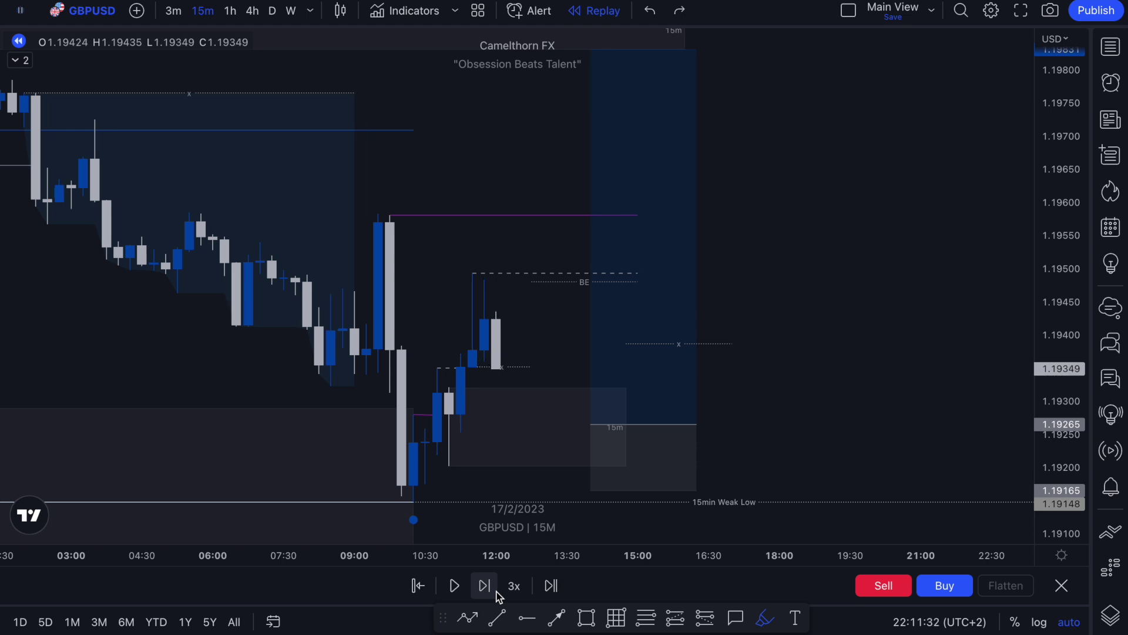
click(497, 595)
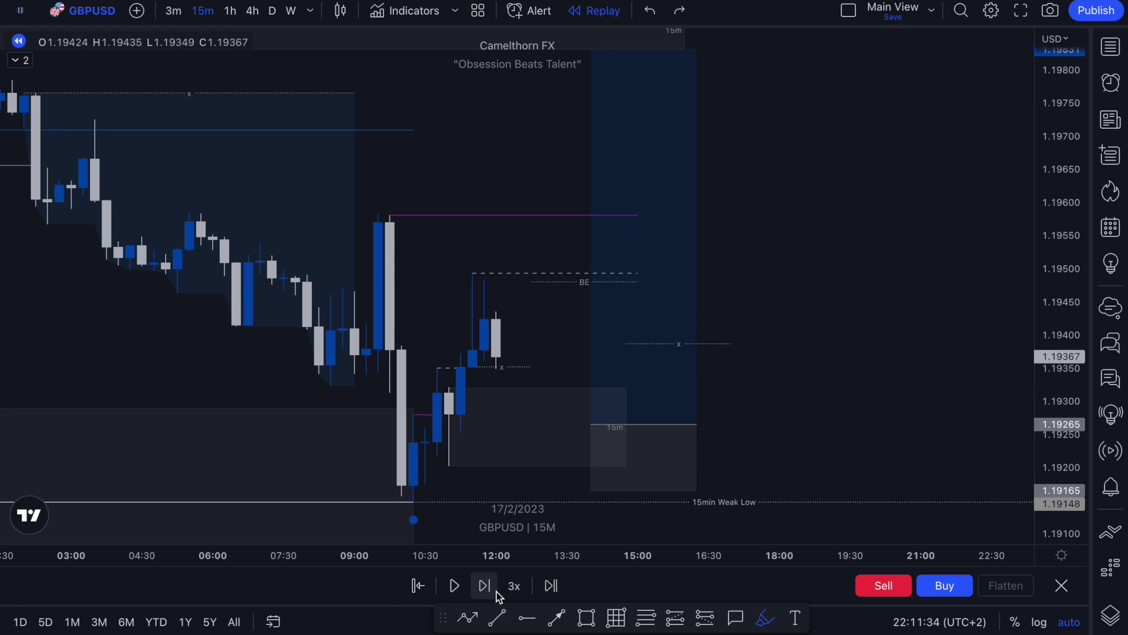
click(497, 594)
click(497, 595)
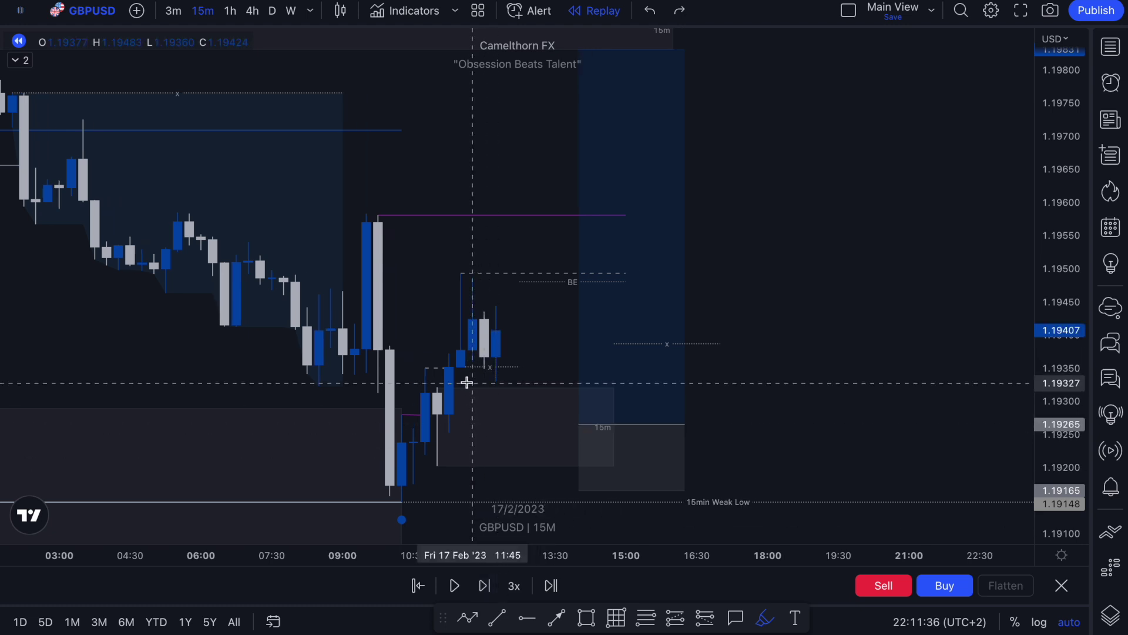
- Temporarily mark the upper part of the small 15m zone and the candle lows just above it
mouse_move(523, 403)
mouse_down()
mouse_move(502, 420)
mouse_move(531, 411)
mouse_up()
key(Delete)
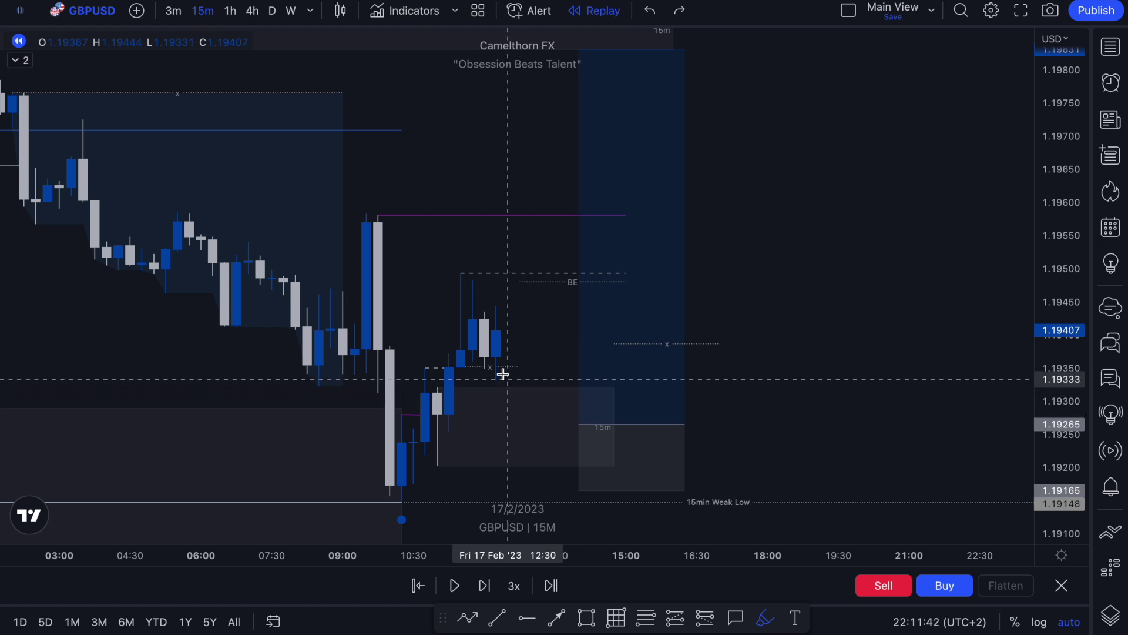
drag(497, 359, 464, 361)
key(ctrl+z)
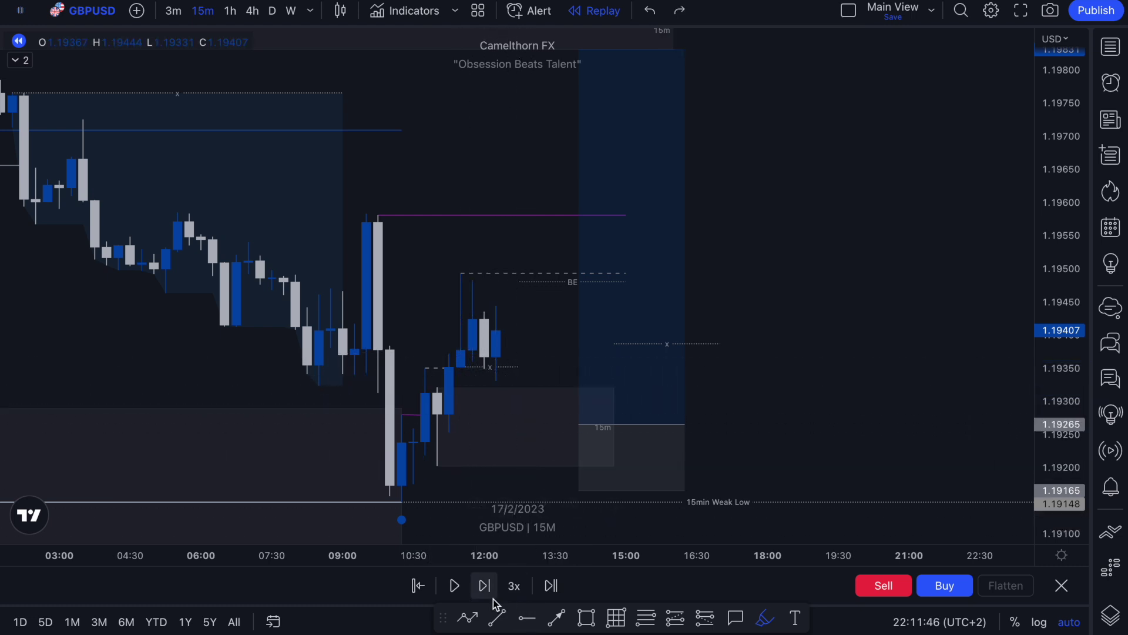
- Temporarily highlight the x-marked level above the small 15m zone and the body of the 12:15 candle
click(457, 368)
drag(460, 368, 486, 365)
key(ctrl+z)
mouse_move(506, 328)
mouse_down()
mouse_move(486, 305)
mouse_move(491, 329)
mouse_up()
key(ctrl+z)
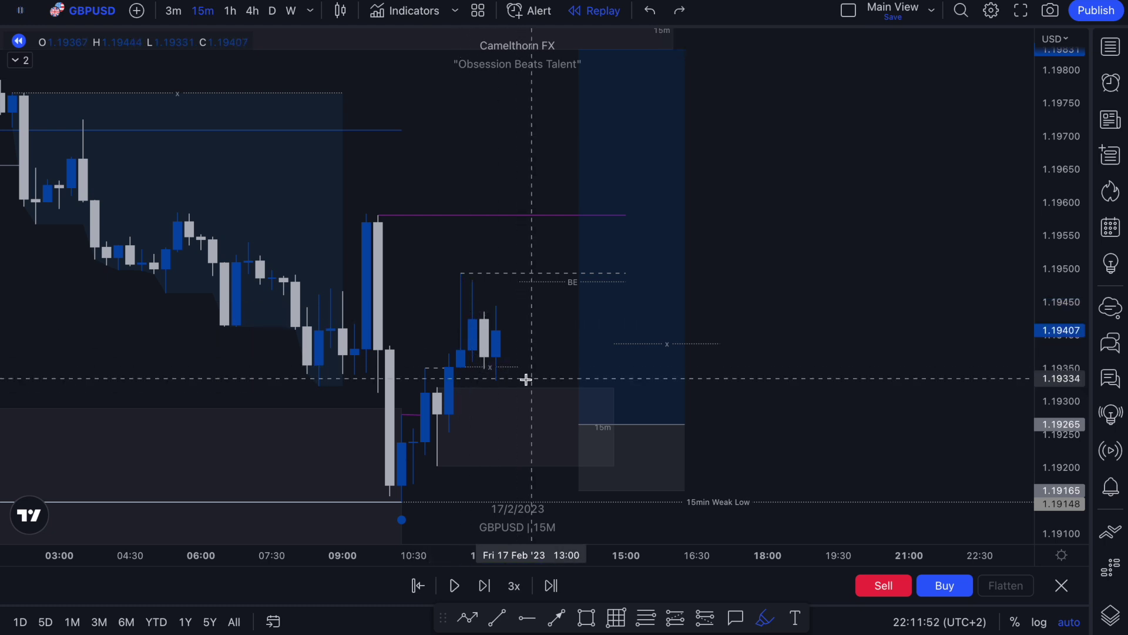
- Advance the 15m replay to the 12:30 candle and temporarily highlight the long entry area in the small 15m zone
click(486, 586)
mouse_move(565, 416)
mouse_down()
mouse_move(532, 441)
mouse_move(555, 409)
mouse_up()
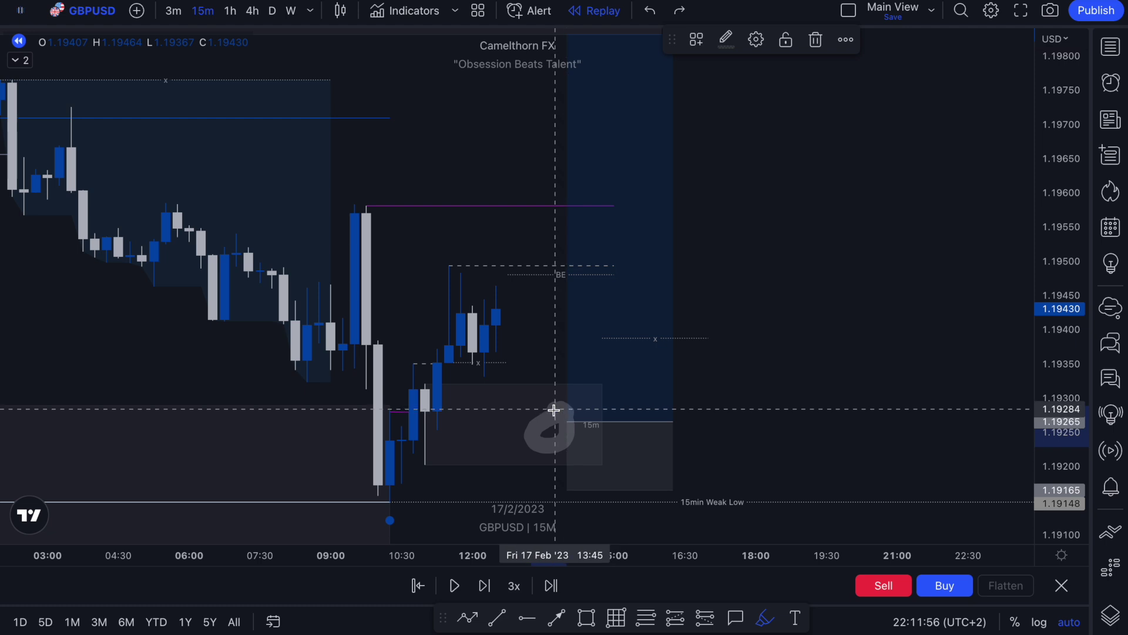
key(ctrl+z)
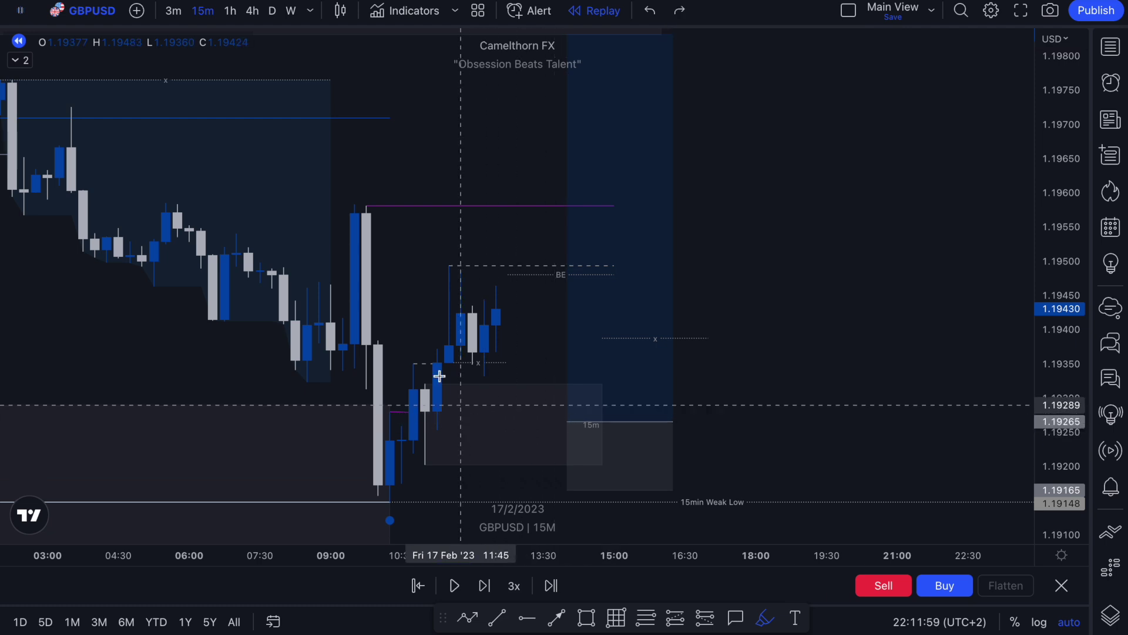
- Temporarily circle the dashed break level just above the small 15m zone and highlight the 12:30 candle
scroll(351, 458, down, 3)
mouse_move(460, 491)
mouse_down()
mouse_move(407, 526)
mouse_move(433, 510)
mouse_up()
key(ctrl+z)
scroll(443, 506, up, 3)
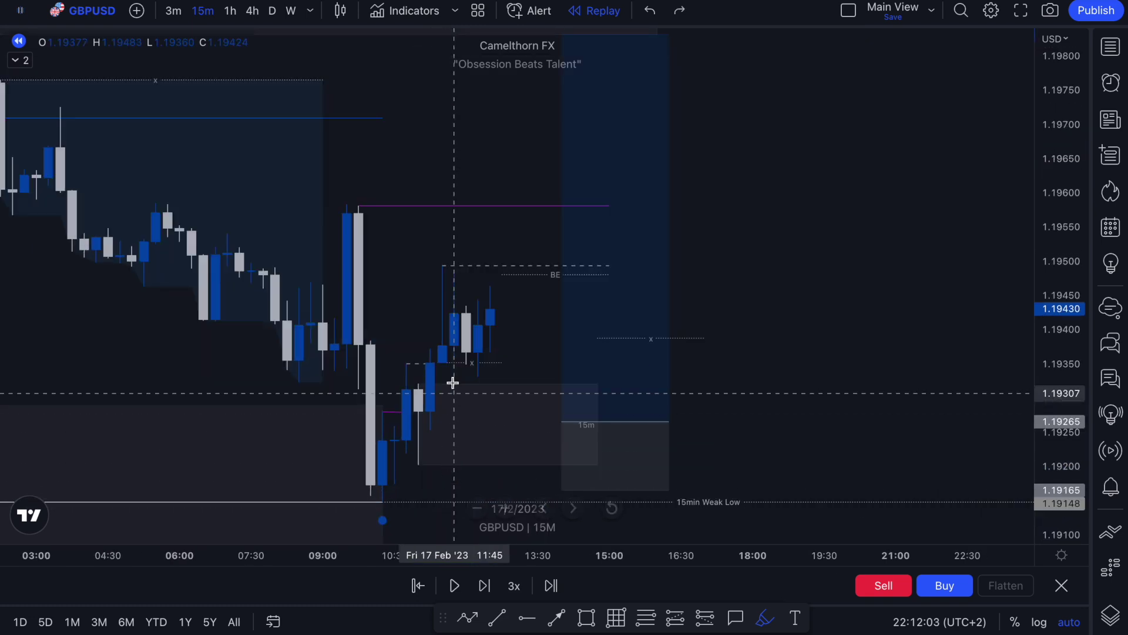
mouse_move(443, 363)
mouse_down()
mouse_move(418, 349)
mouse_move(436, 390)
mouse_move(437, 368)
mouse_up()
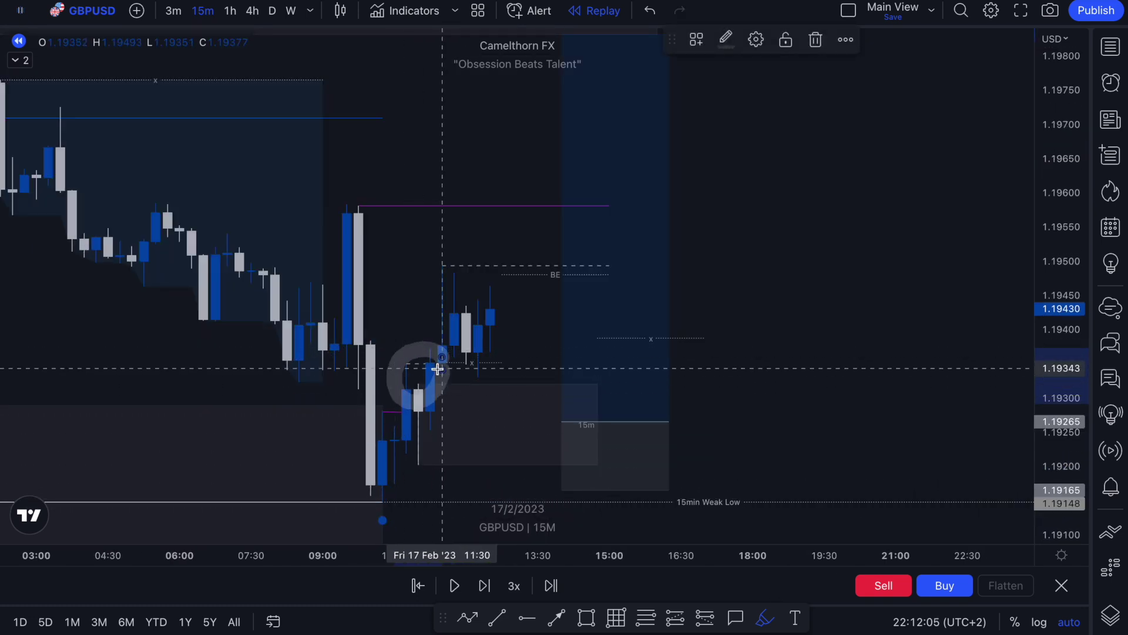
key(ctrl+z)
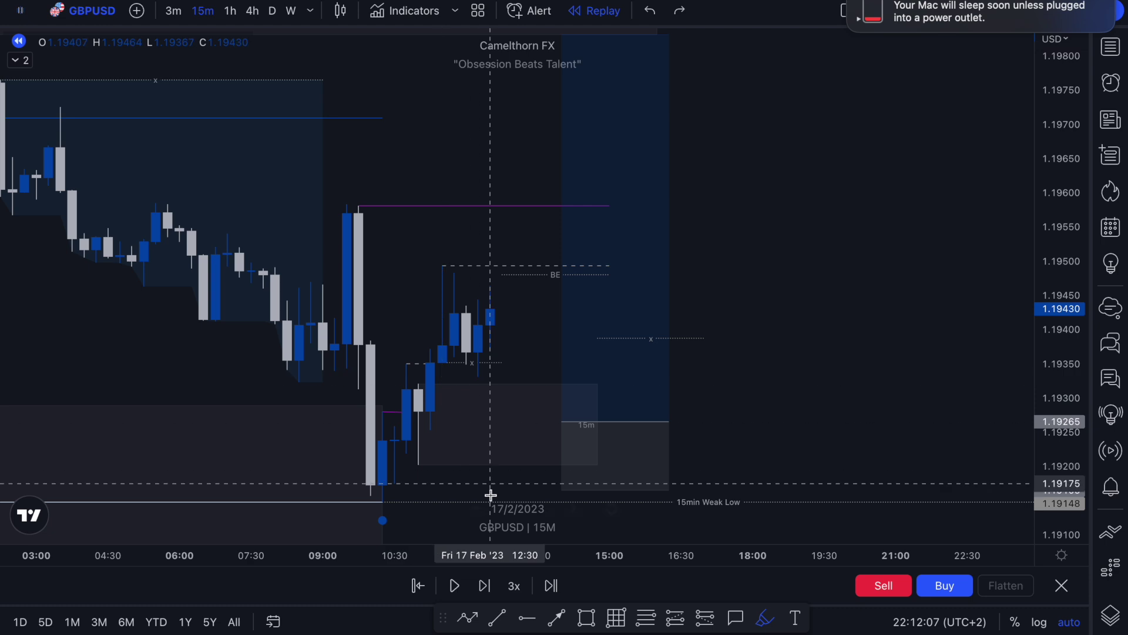
mouse_move(474, 298)
mouse_down()
mouse_move(461, 294)
mouse_move(516, 308)
mouse_up()
key(super+z)
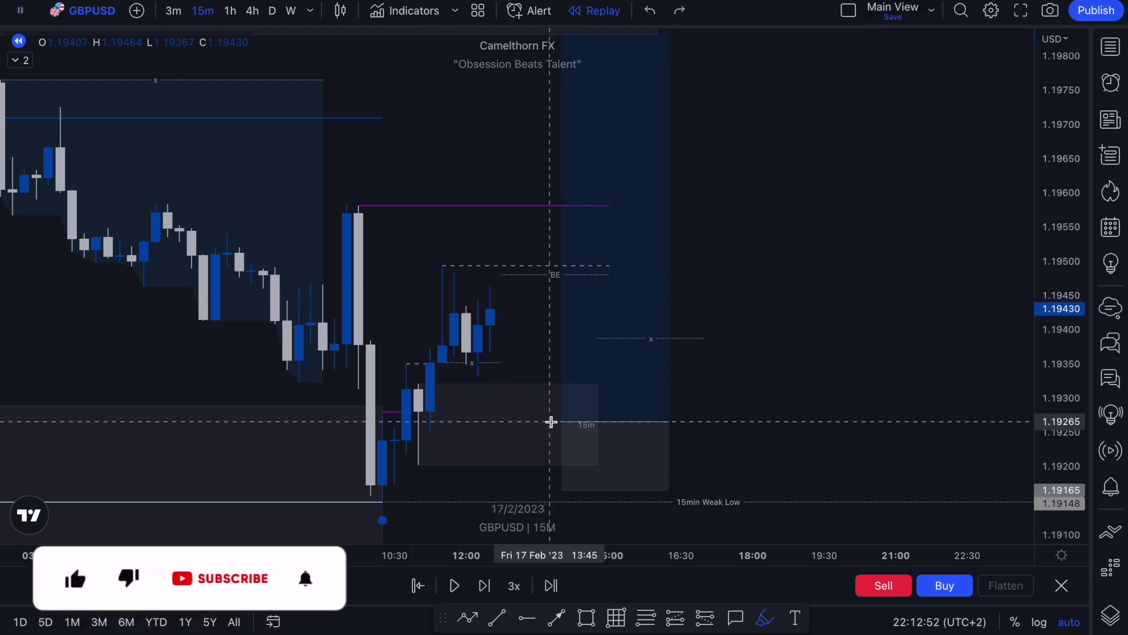
- Temporarily highlight the long entry line in the small 15m zone and the stop level just above the 15min Weak Low
drag(538, 424, 594, 422)
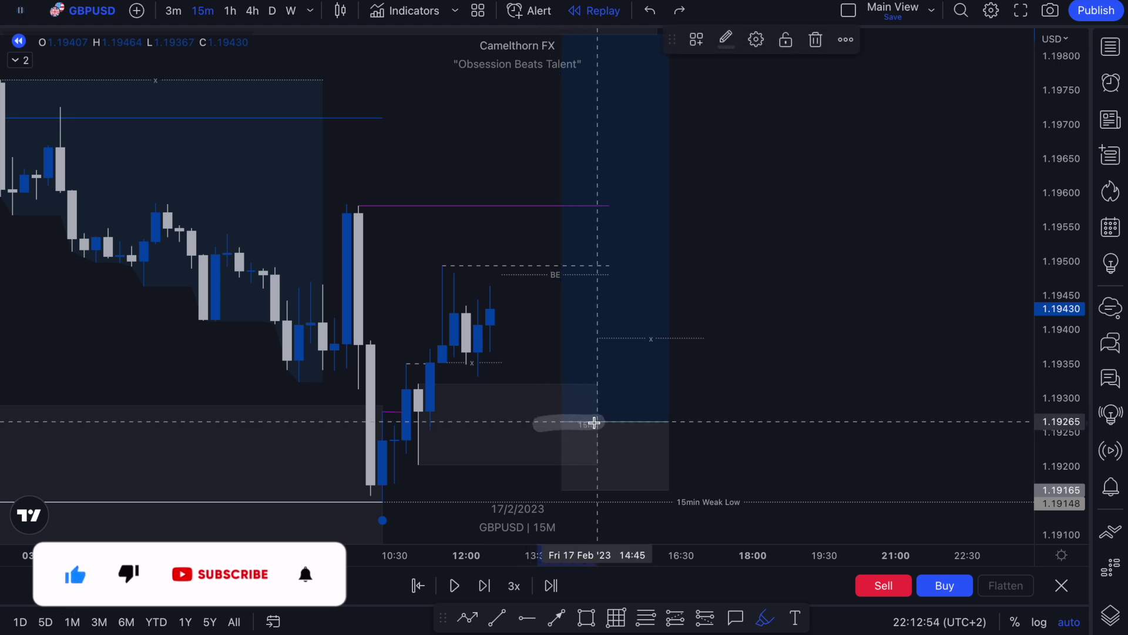
key(super+z)
drag(552, 411, 570, 419)
key(super+z)
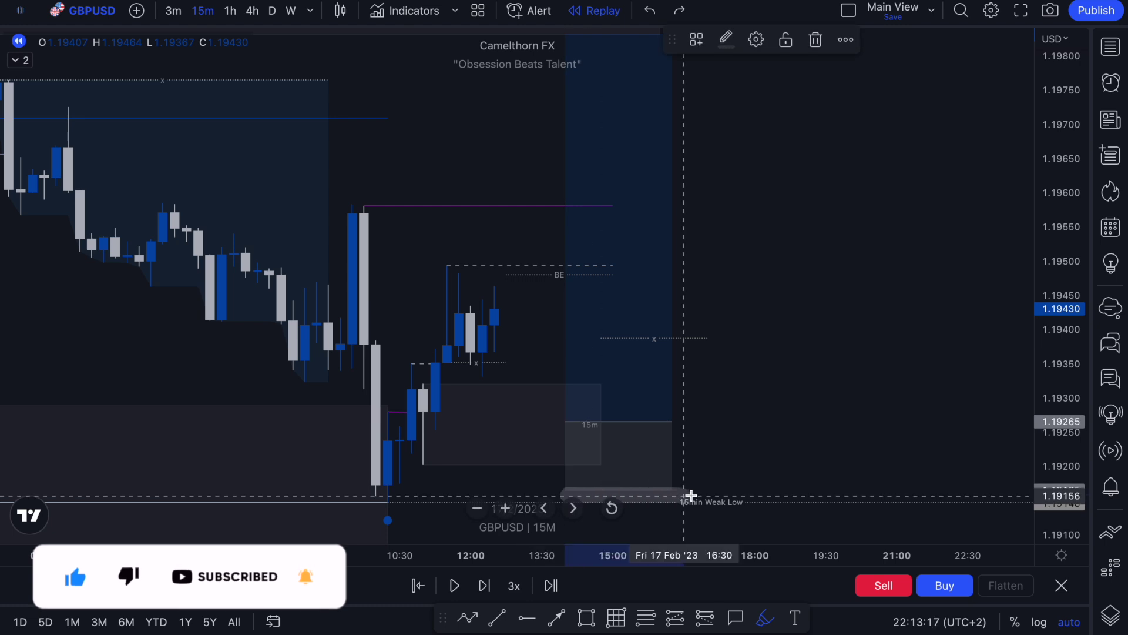
- Temporarily highlight the upper 15m zone at the long position's target
scroll(692, 496, down, 5)
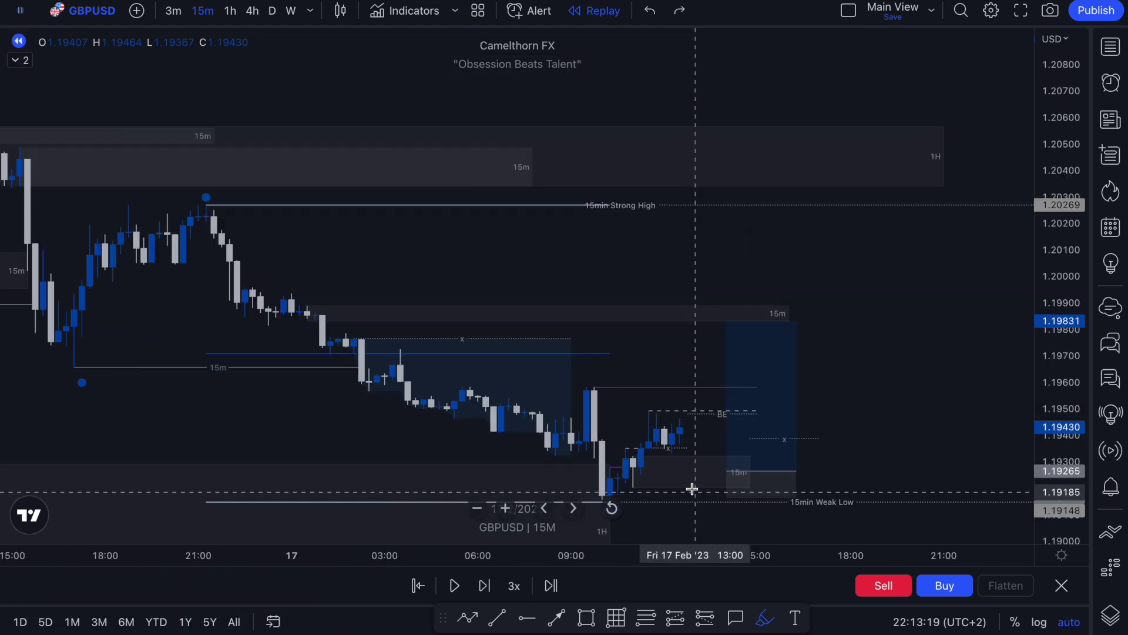
drag(723, 318, 752, 312)
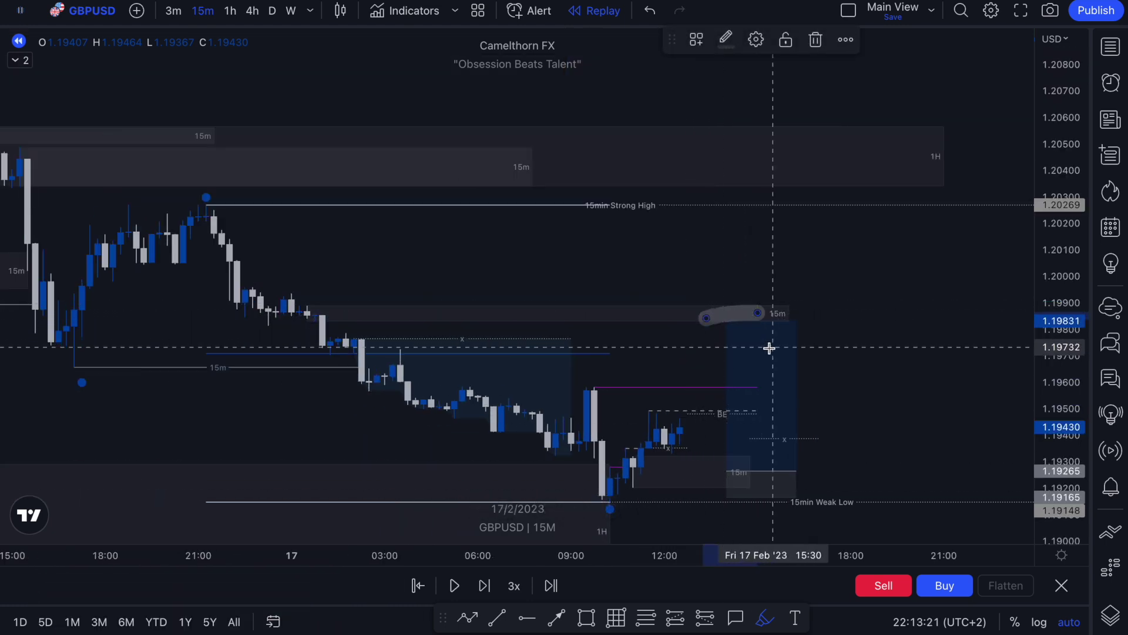
key(super+z)
- Advance the 15m replay candle by candle from 12:45 to the 14:15 candle on 17 February
scroll(813, 345, up, 3)
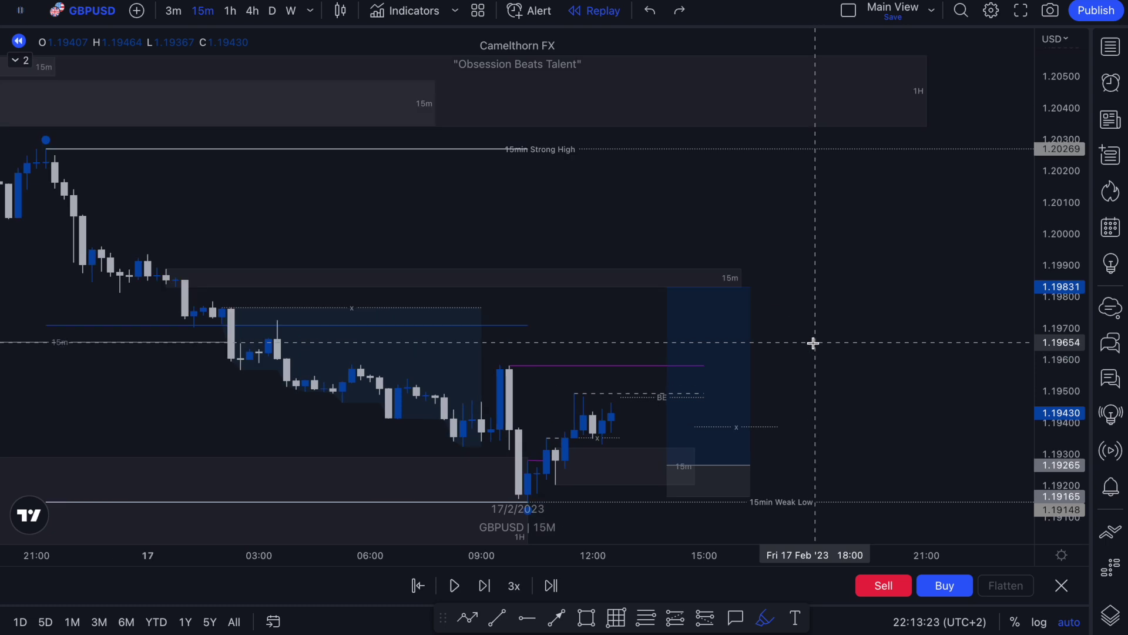
scroll(813, 342, up, 2)
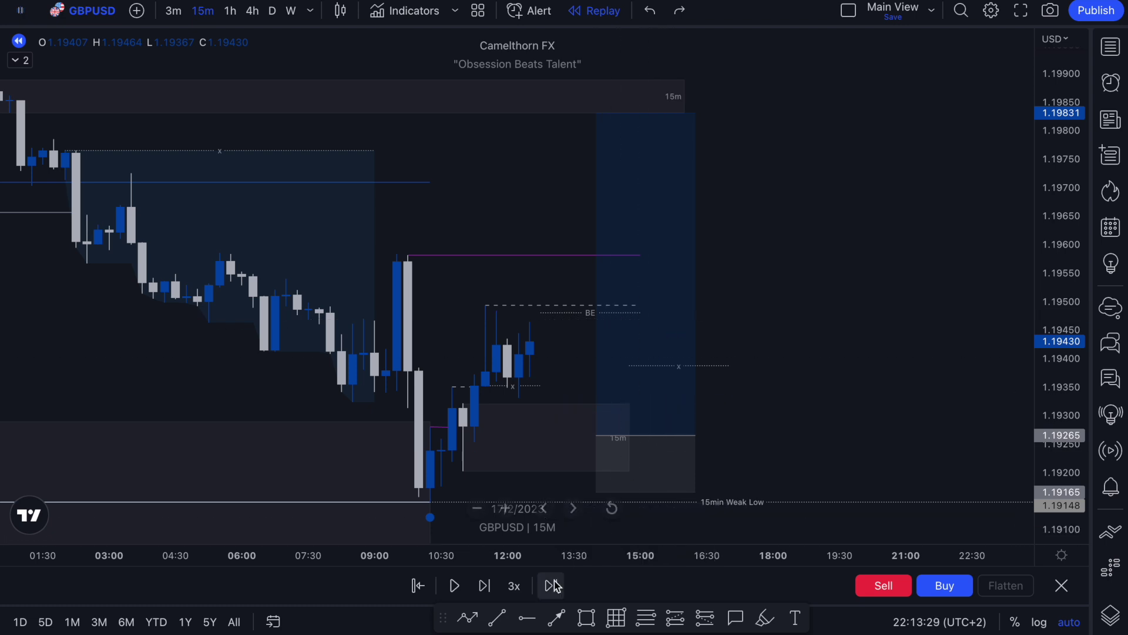
click(493, 592)
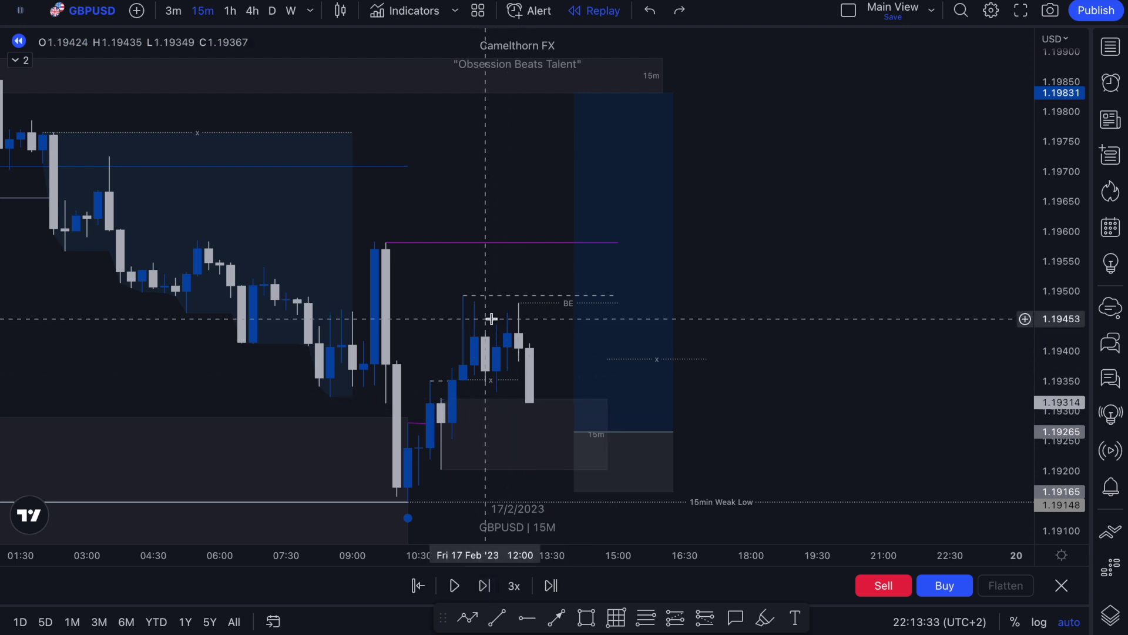
key(shift+Right)
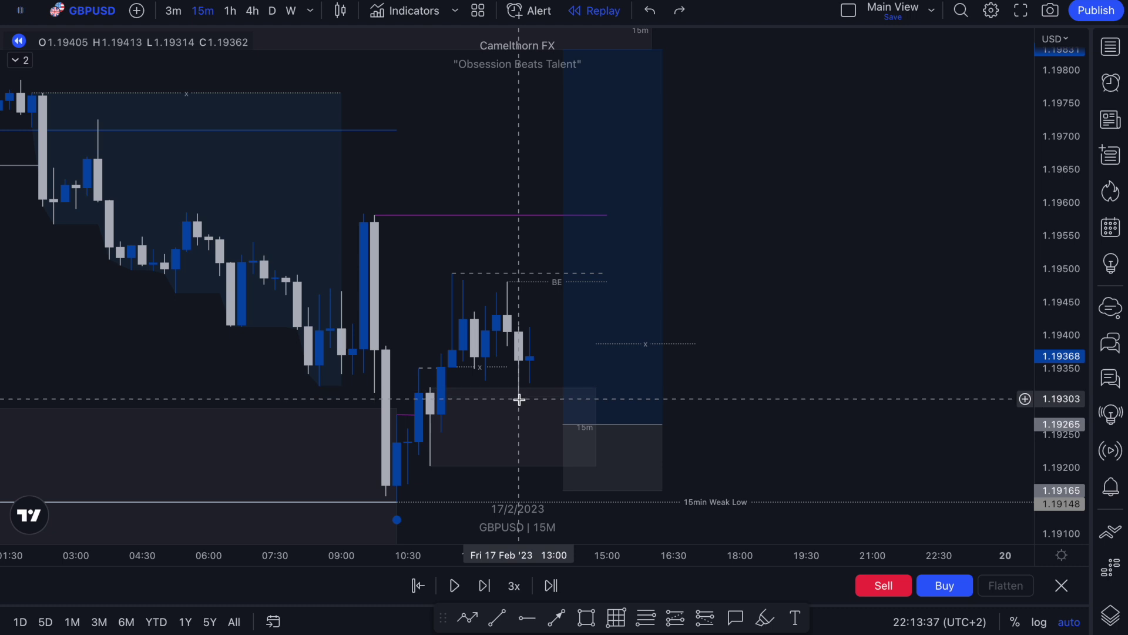
click(485, 586)
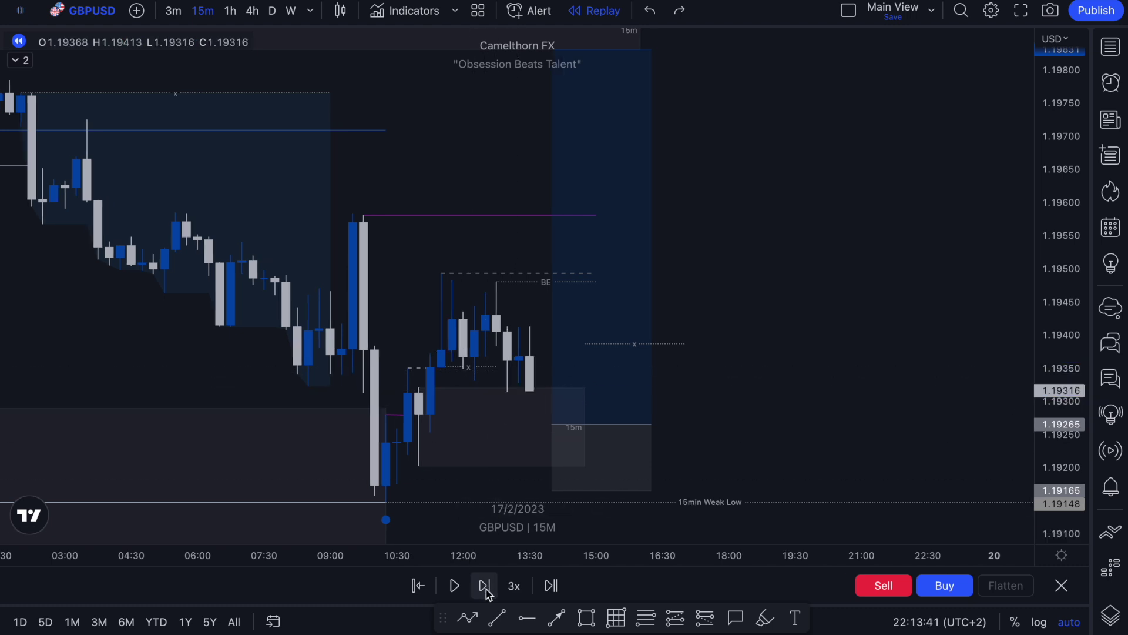
click(485, 590)
click(485, 588)
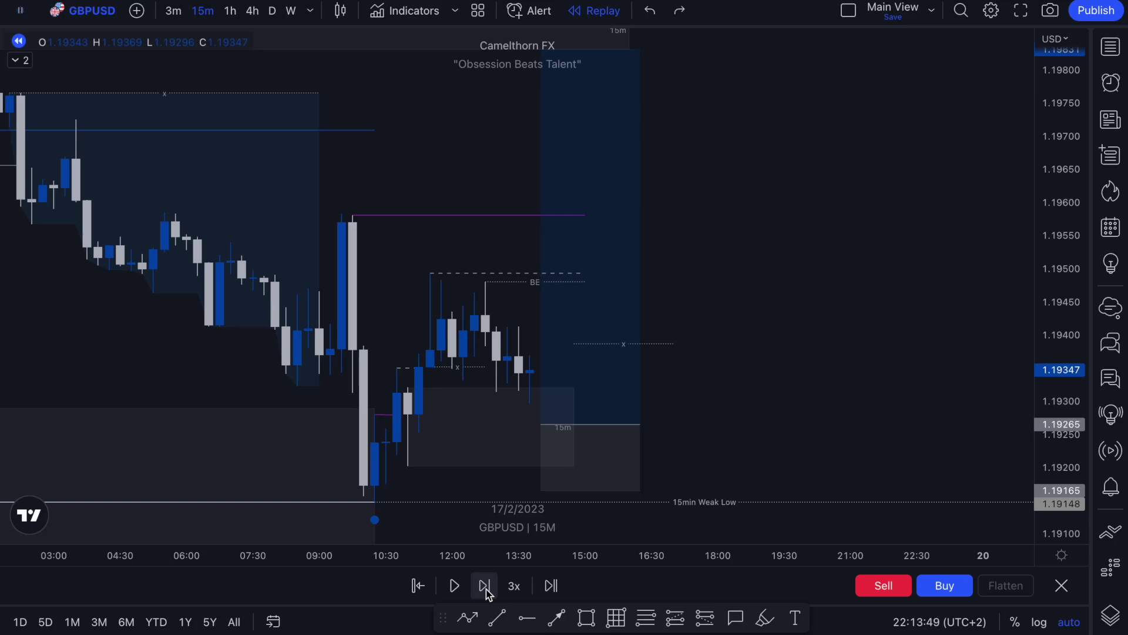
click(485, 589)
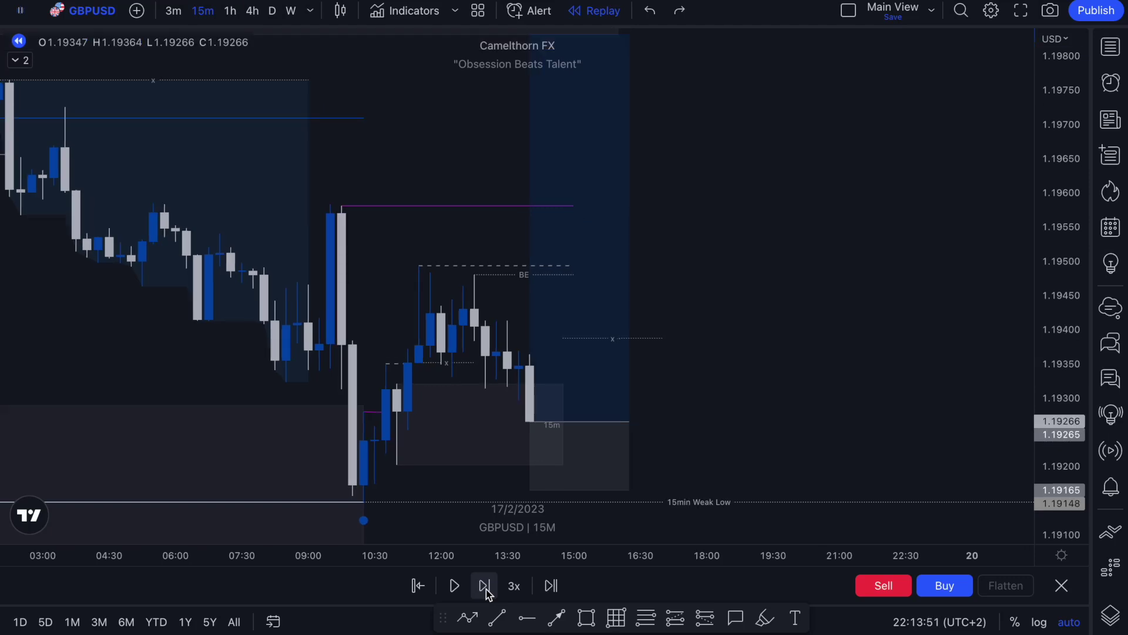
click(485, 589)
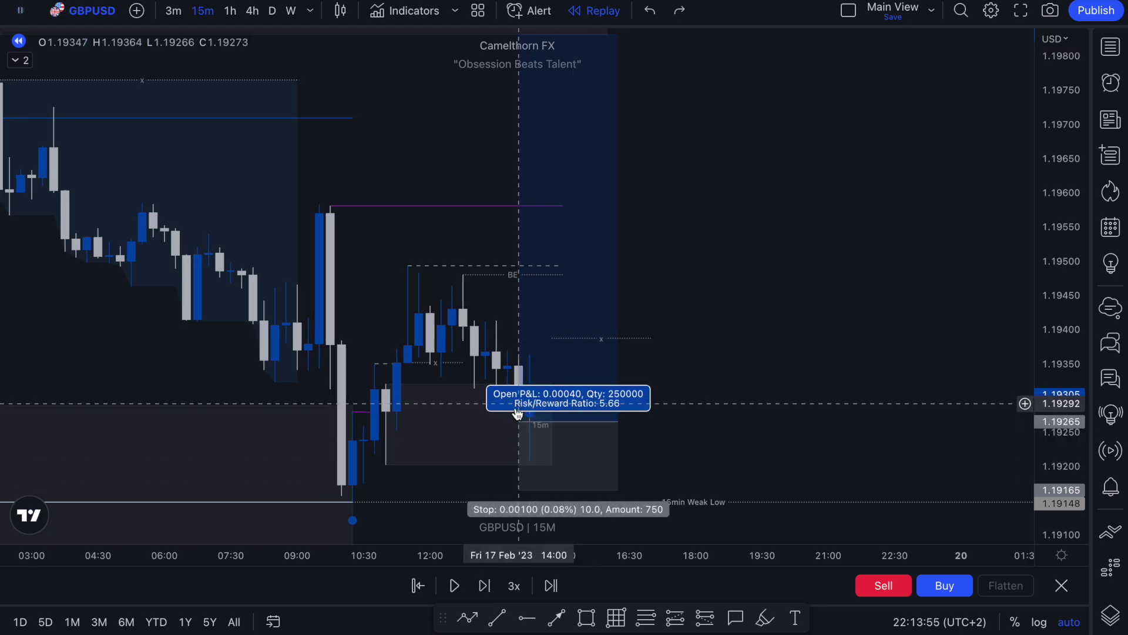
- Temporarily mark the area left of the entry inside the small 15m zone and the zone's lower edge
click(513, 433)
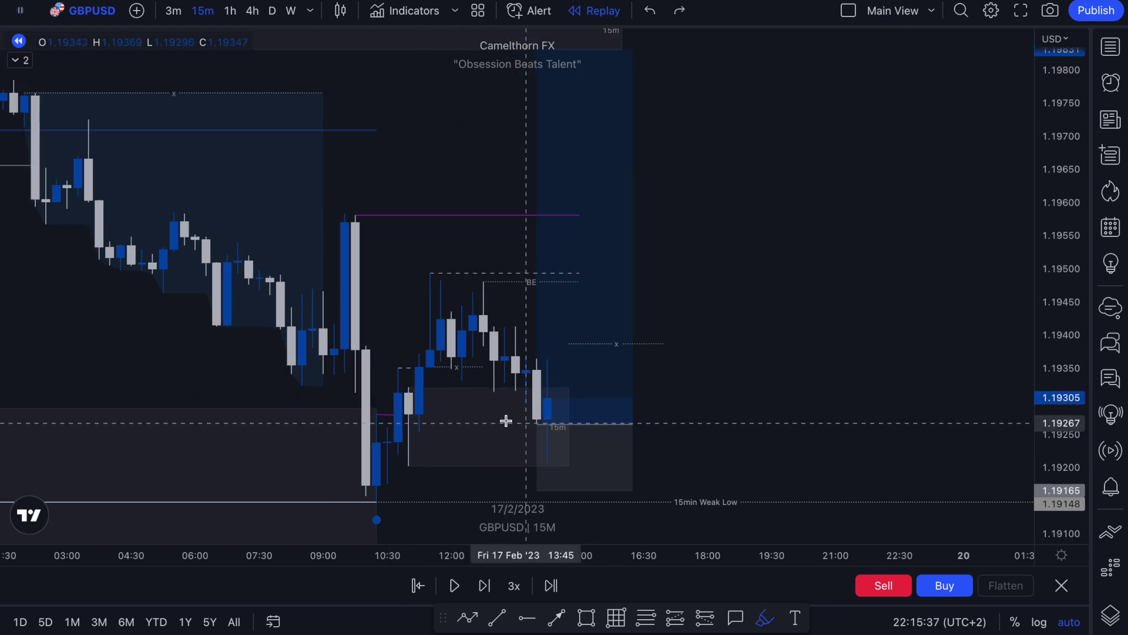
mouse_move(515, 408)
mouse_down()
mouse_move(457, 391)
mouse_move(503, 402)
mouse_up()
key(ctrl+z)
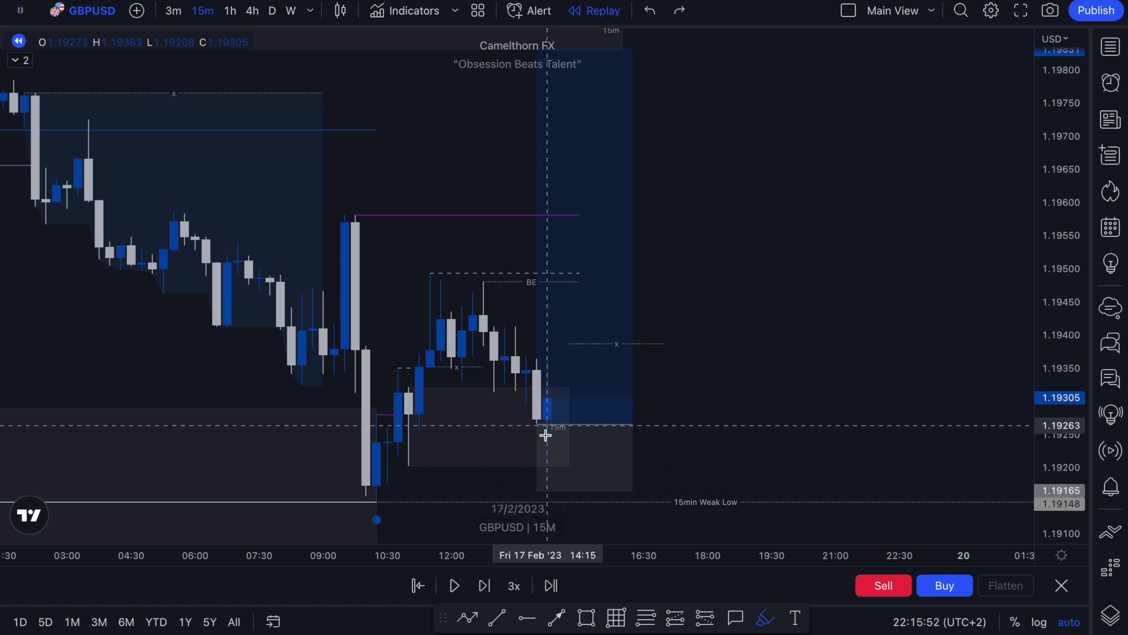
drag(451, 464, 601, 471)
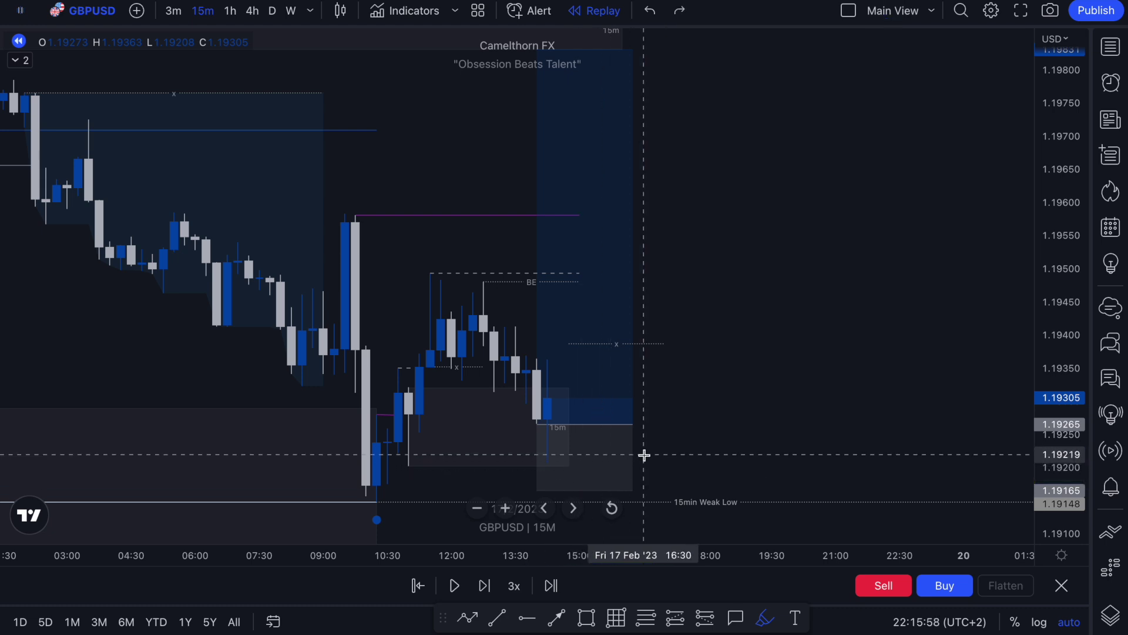
- Temporarily highlight the long entry line at the 14:15 candle and the BE level above it
scroll(645, 456, up, 2)
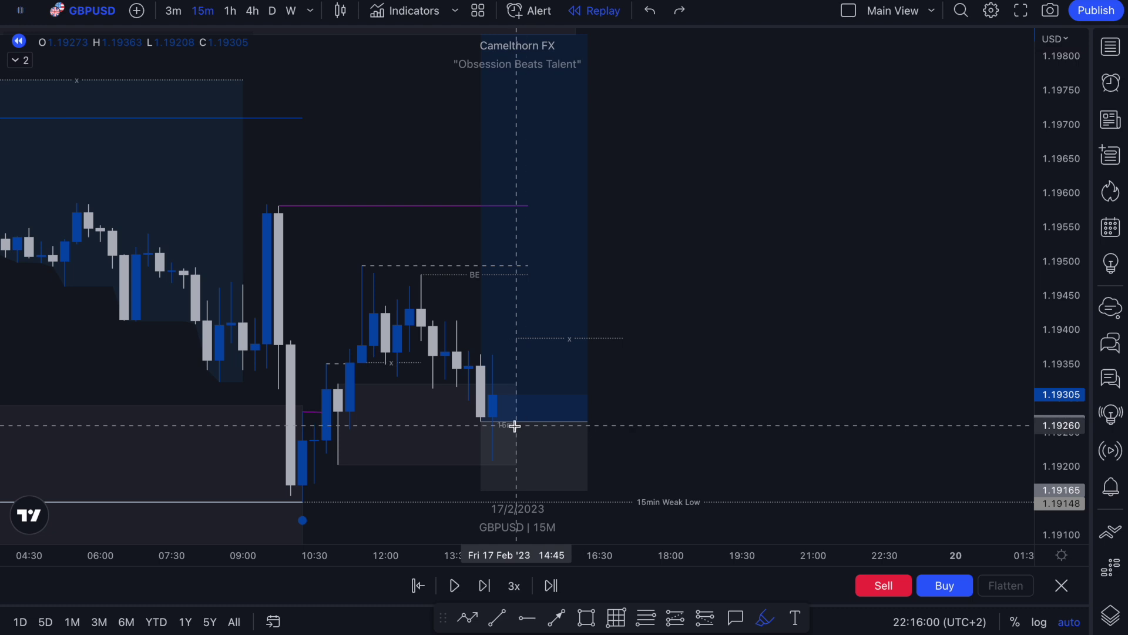
drag(485, 420, 528, 420)
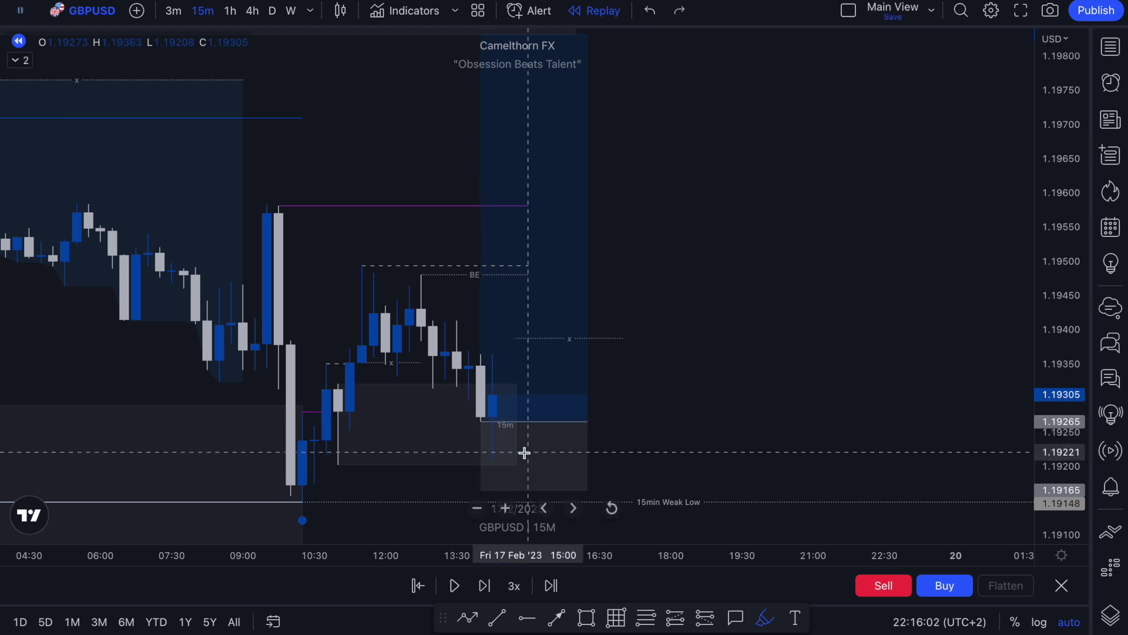
drag(420, 274, 555, 272)
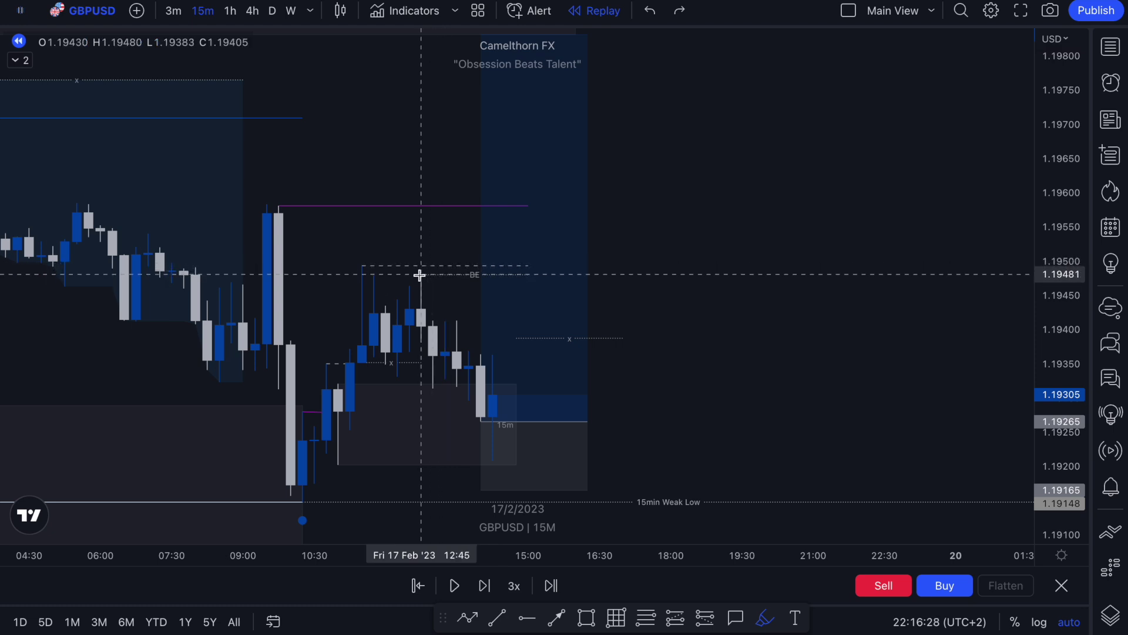
- Temporarily circle the 12:45 high at the BE level and trace the drop from it into the long entry
mouse_move(409, 279)
mouse_down()
mouse_move(408, 259)
mouse_move(433, 262)
mouse_move(431, 299)
mouse_move(421, 274)
mouse_move(506, 426)
mouse_up()
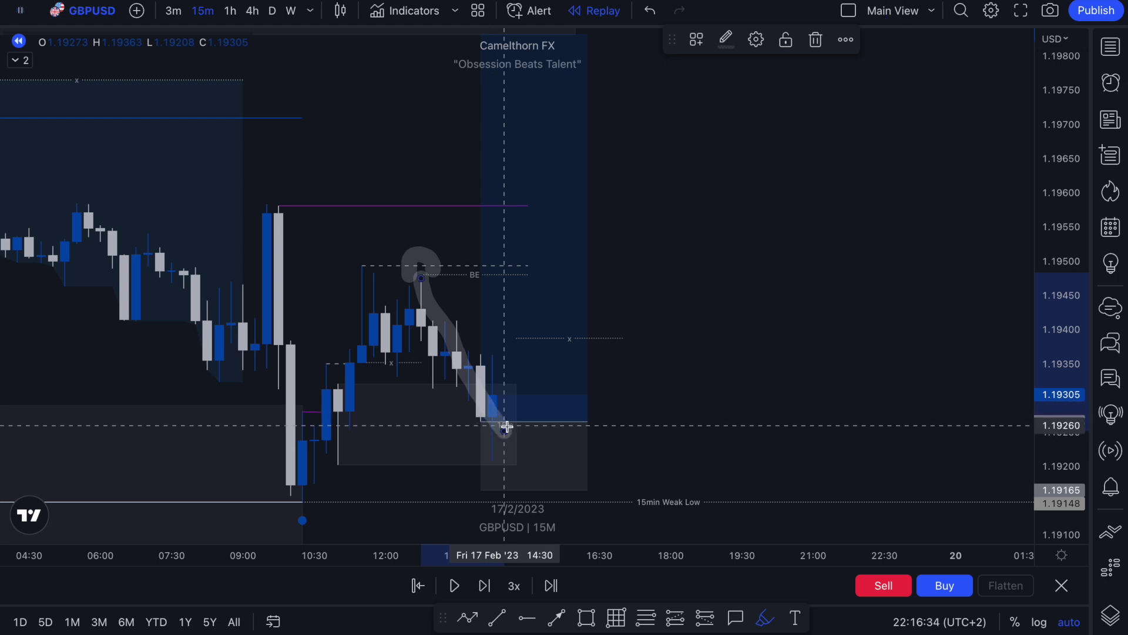
key(ctrl+z)
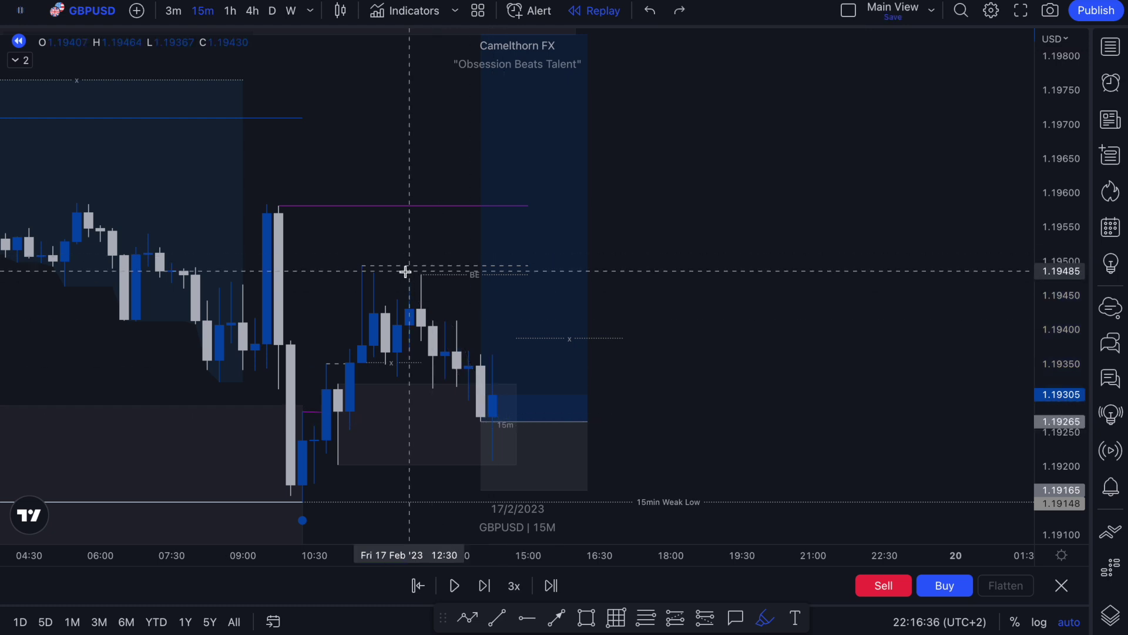
drag(411, 274, 541, 462)
key(ctrl+z)
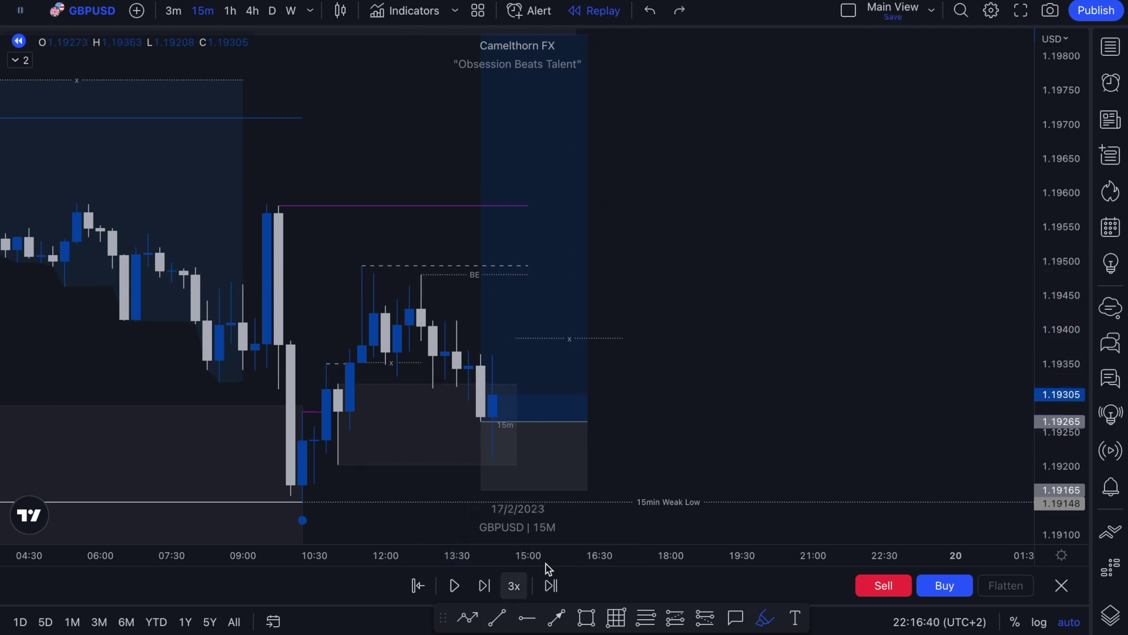
- Advance the 15m replay from the 14:30 candle to the 15:00 candle on 17 February
scroll(655, 446, down, 5)
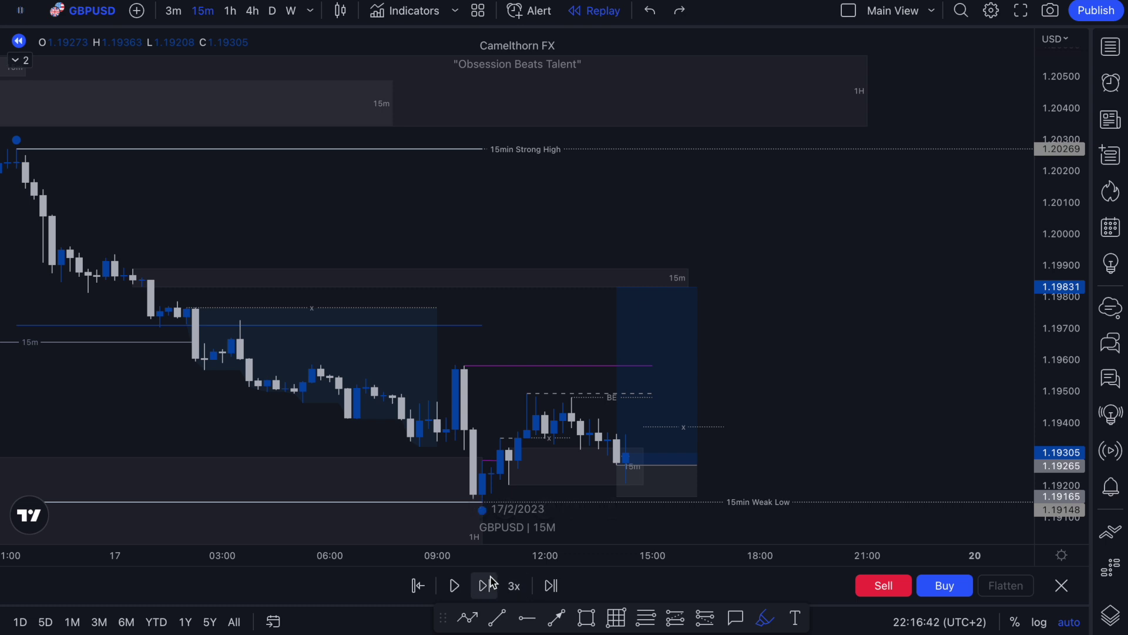
click(492, 582)
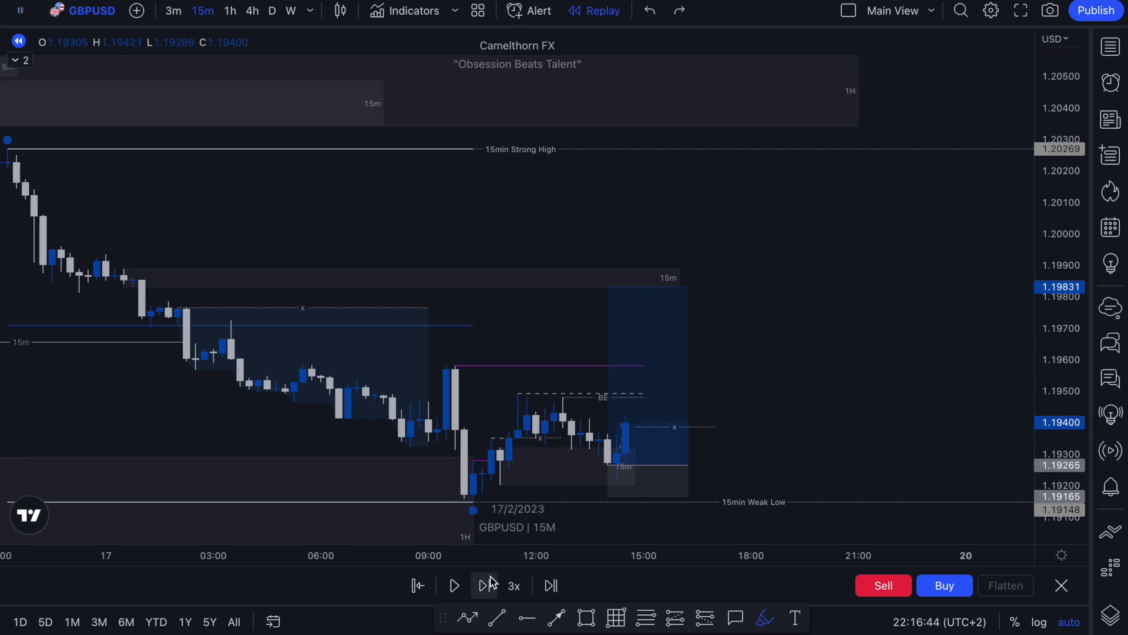
click(493, 582)
click(492, 582)
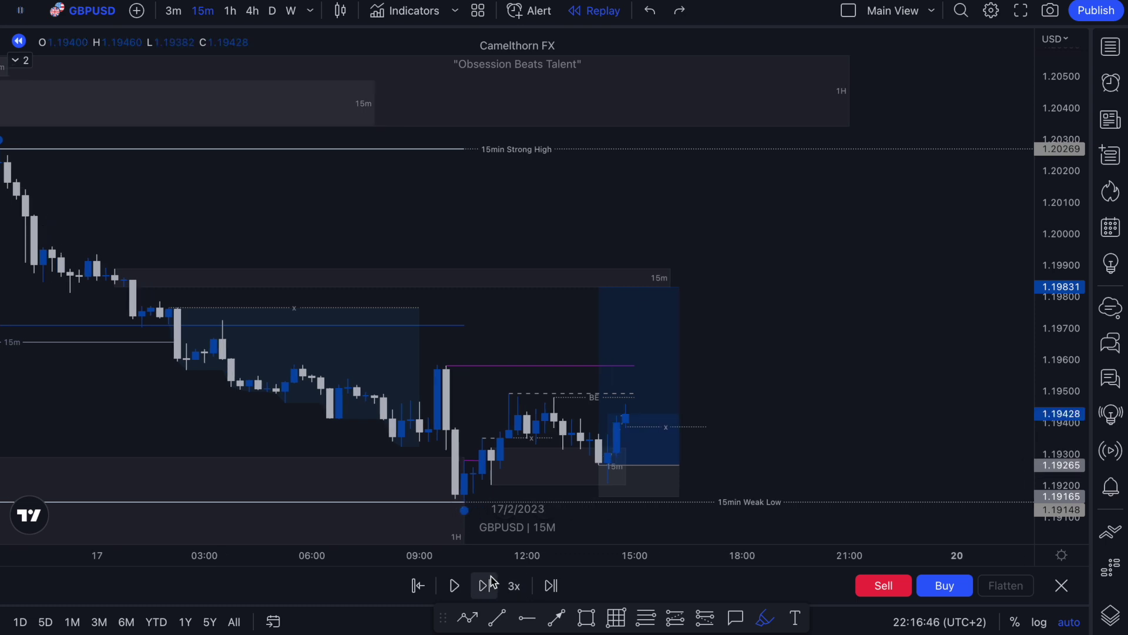
click(493, 583)
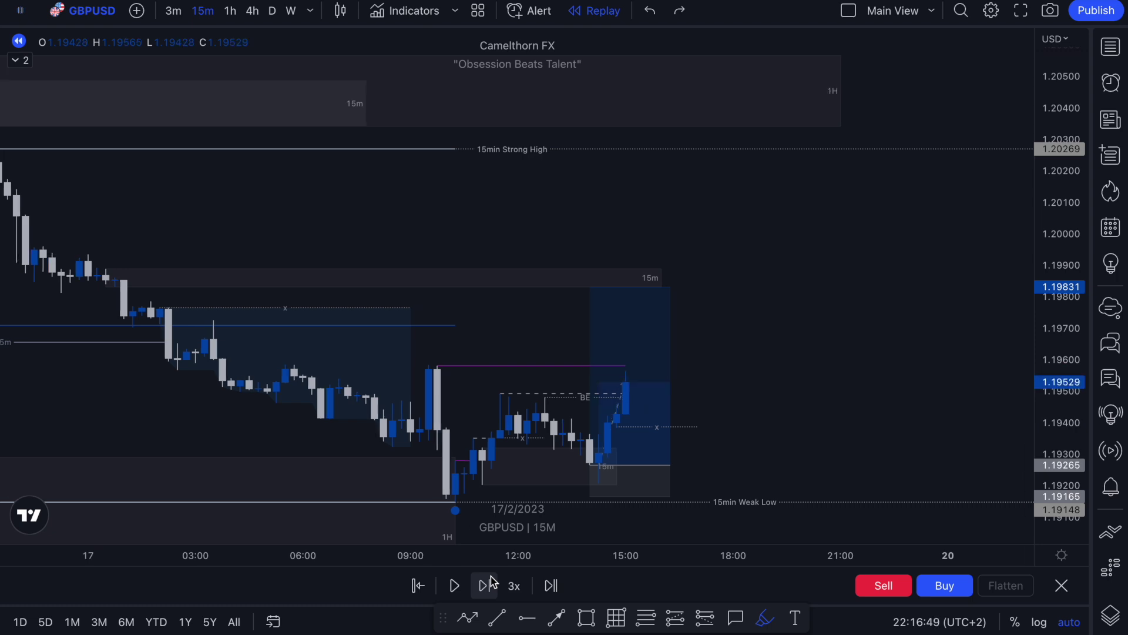
- Temporarily highlight the BE level across to the 15:00 candle, and the entry line at the base of the rise
scroll(587, 435, up, 5)
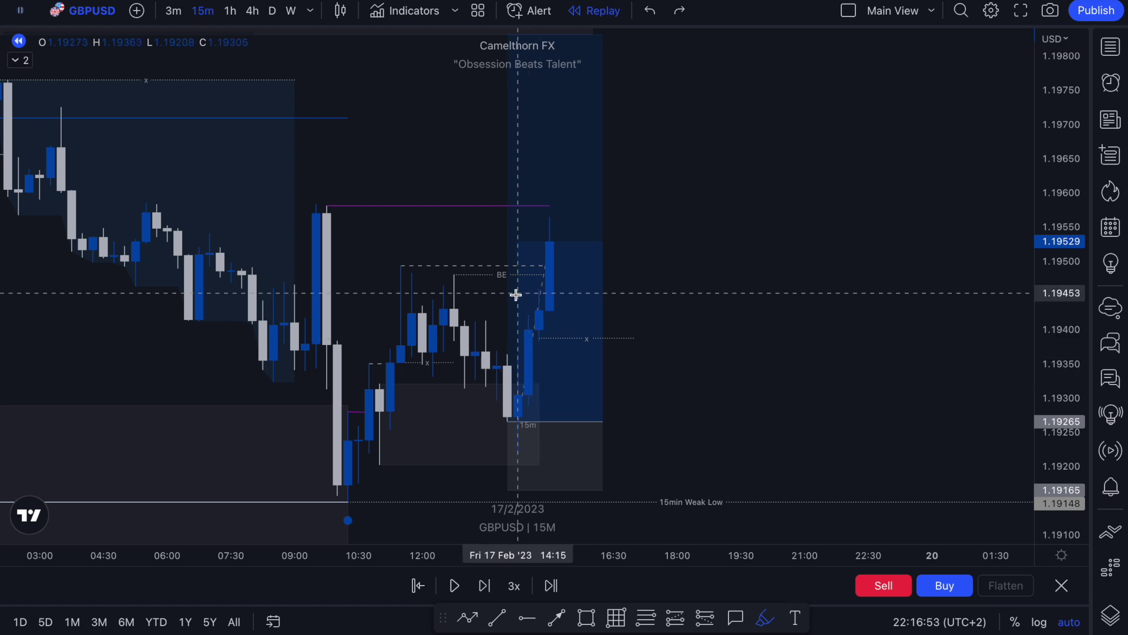
click(507, 276)
drag(507, 276, 570, 270)
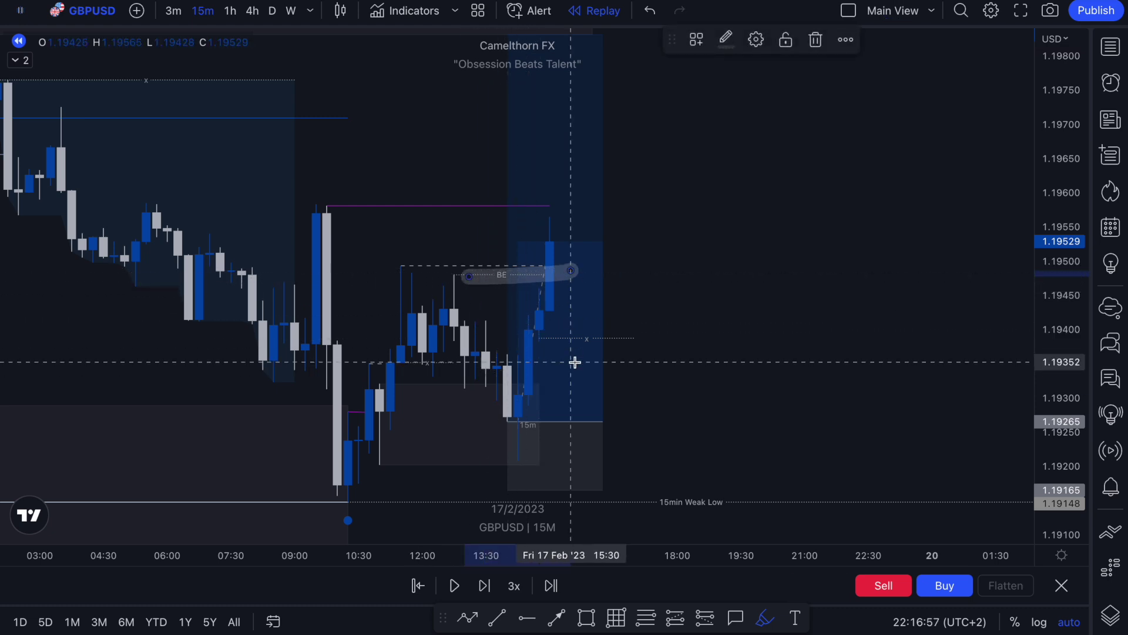
key(ctrl+z)
drag(490, 276, 555, 271)
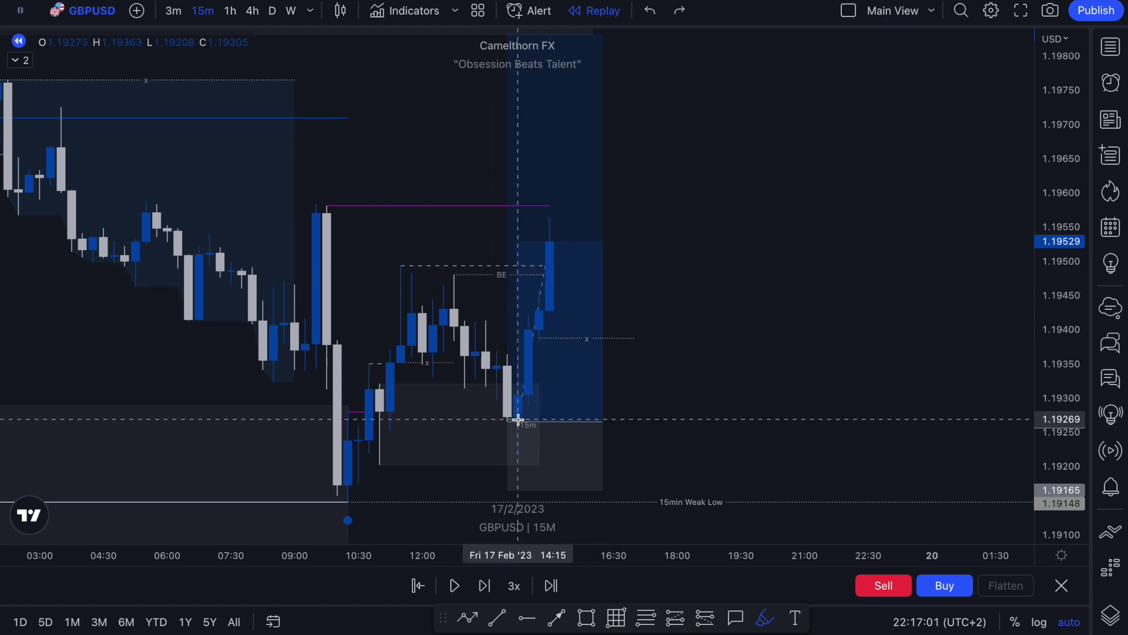
drag(516, 416, 594, 432)
scroll(597, 408, down, 4)
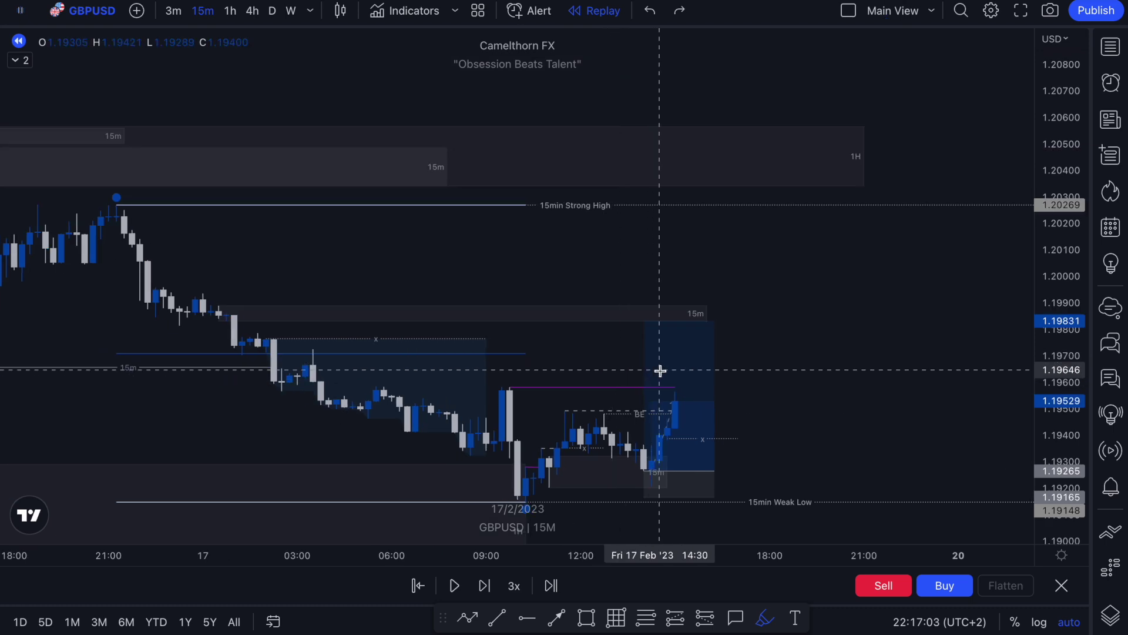
- Temporarily sketch the projected rise from the 15:00 candle into the 15m zone, and advance the replay to the 16:00 candle
scroll(721, 314, up, 3)
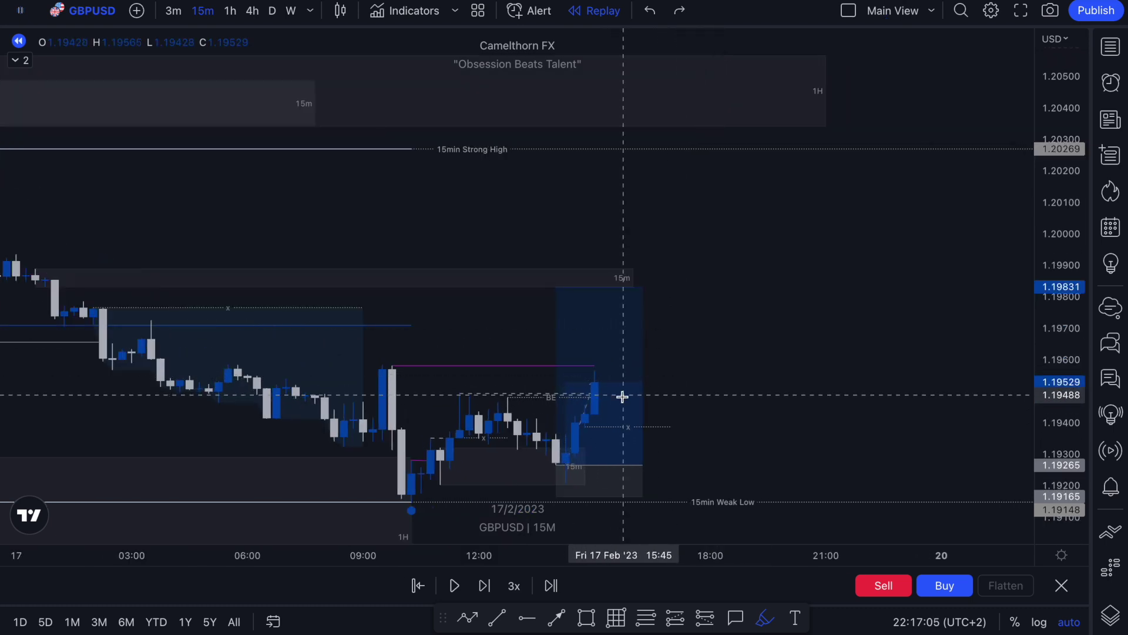
mouse_move(605, 403)
mouse_down()
mouse_move(642, 302)
mouse_move(613, 296)
mouse_up()
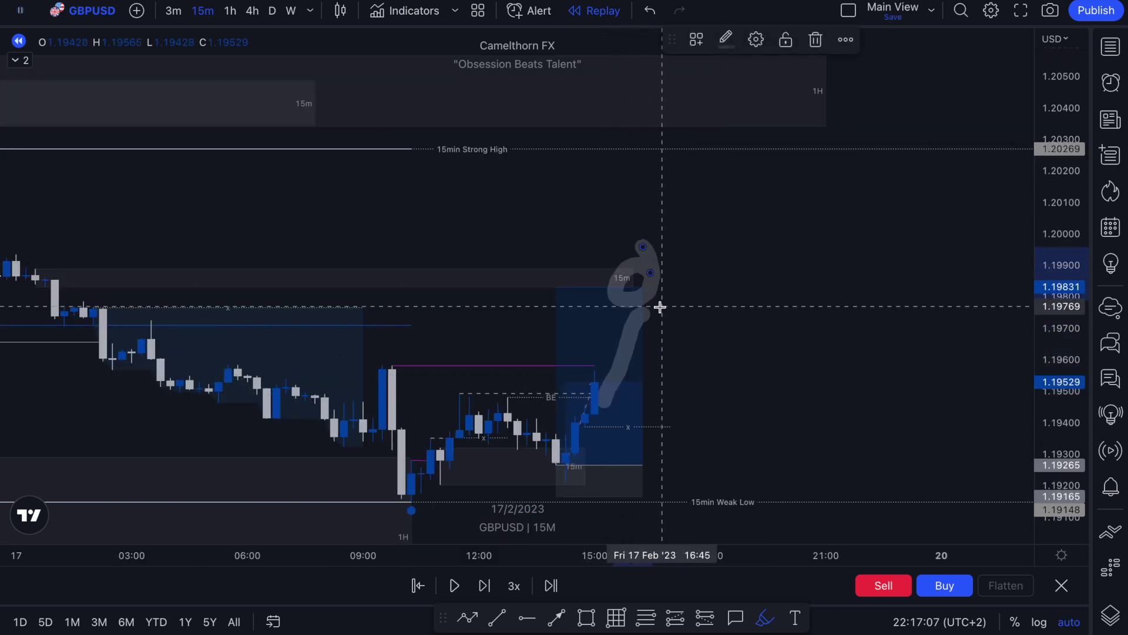
click(486, 584)
click(487, 584)
click(487, 584)
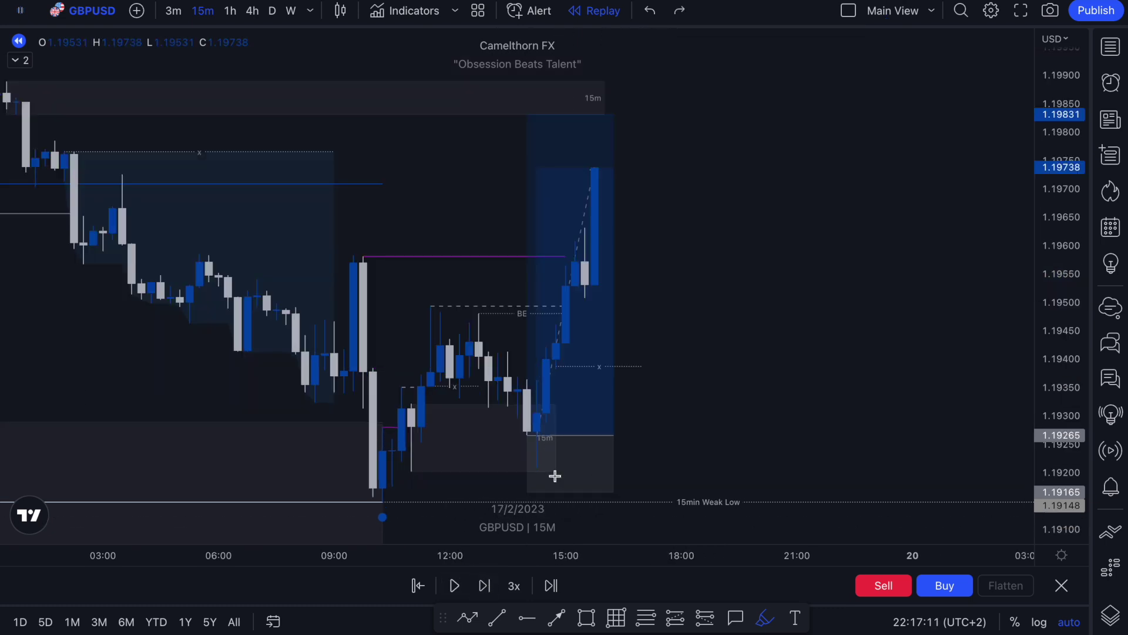
key(shift+Right)
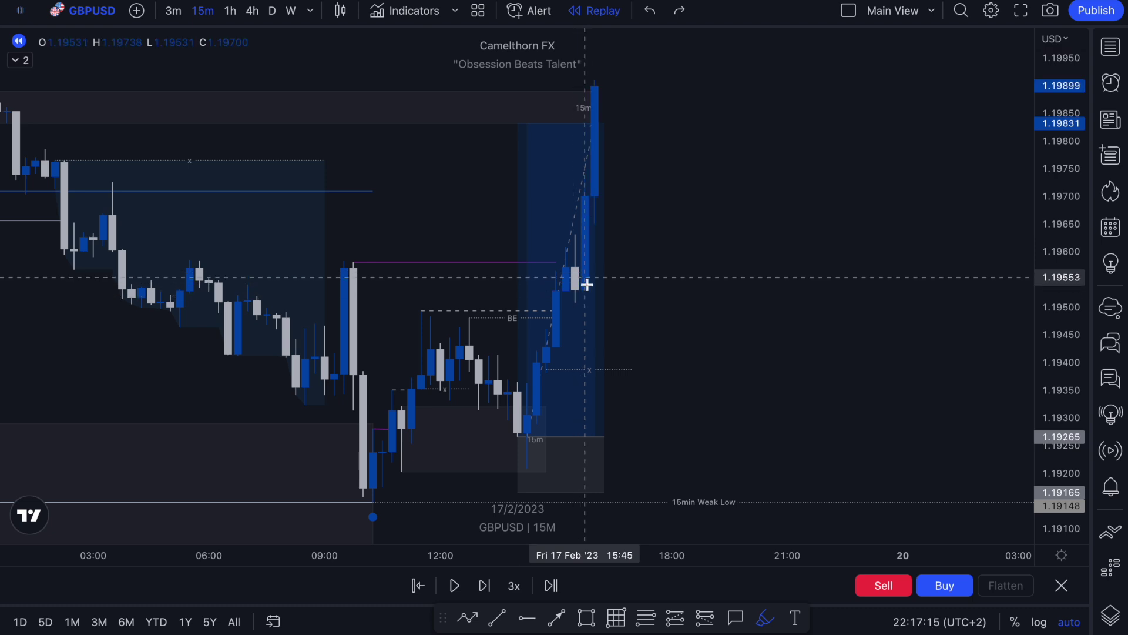
- Temporarily trace the rise from the 15:30 candle to the long's target, and highlight the 15m zone at that target
drag(582, 312, 617, 131)
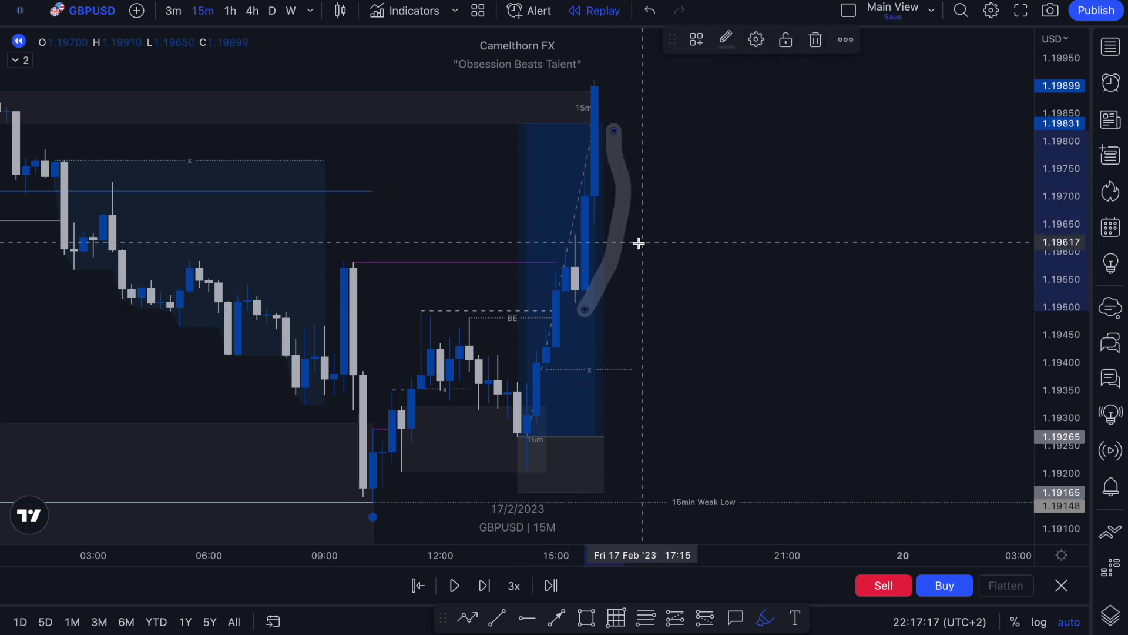
key(Delete)
scroll(644, 246, down, 3)
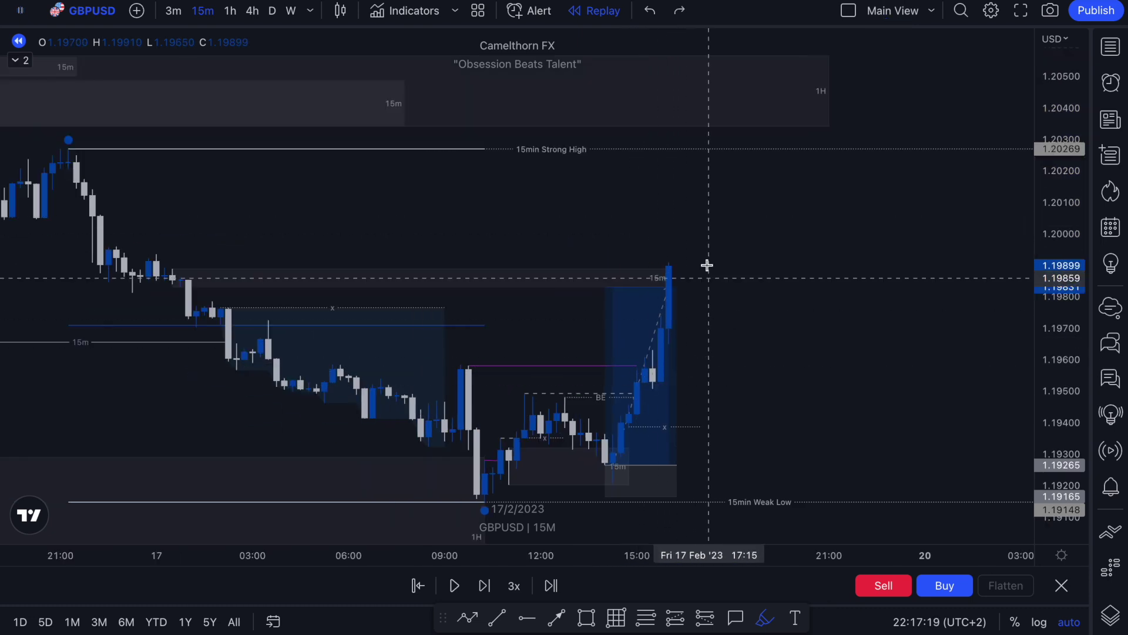
drag(607, 283, 685, 280)
key(ctrl+z)
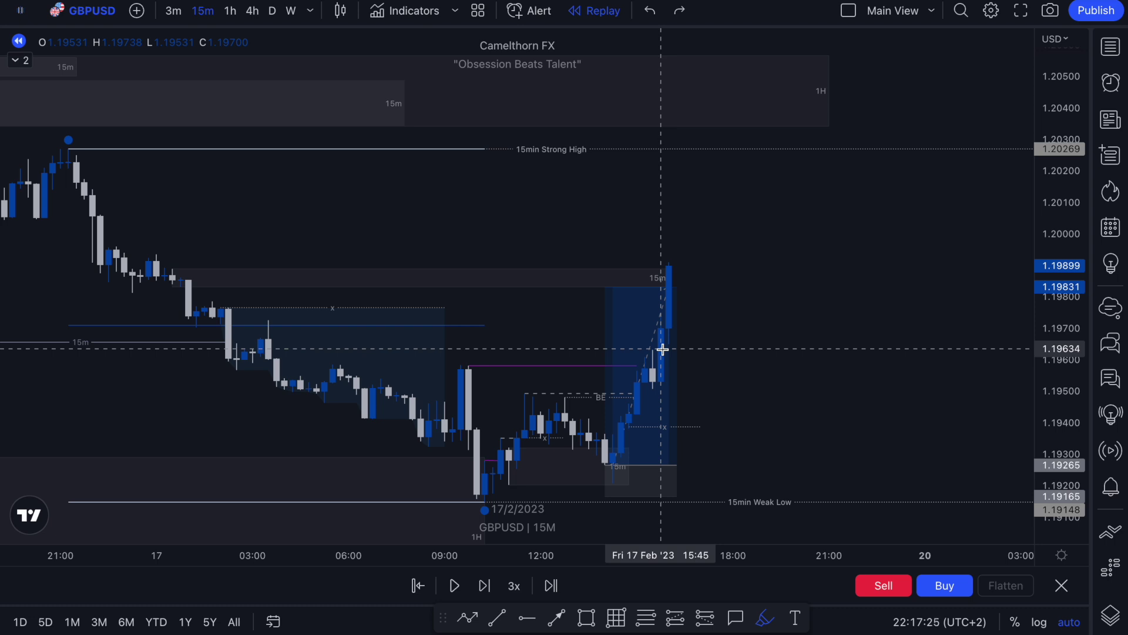
- Examine the long's run into its target and the surrounding 15m price action from the 15min Strong High to the 1H zone
key(shift+Right)
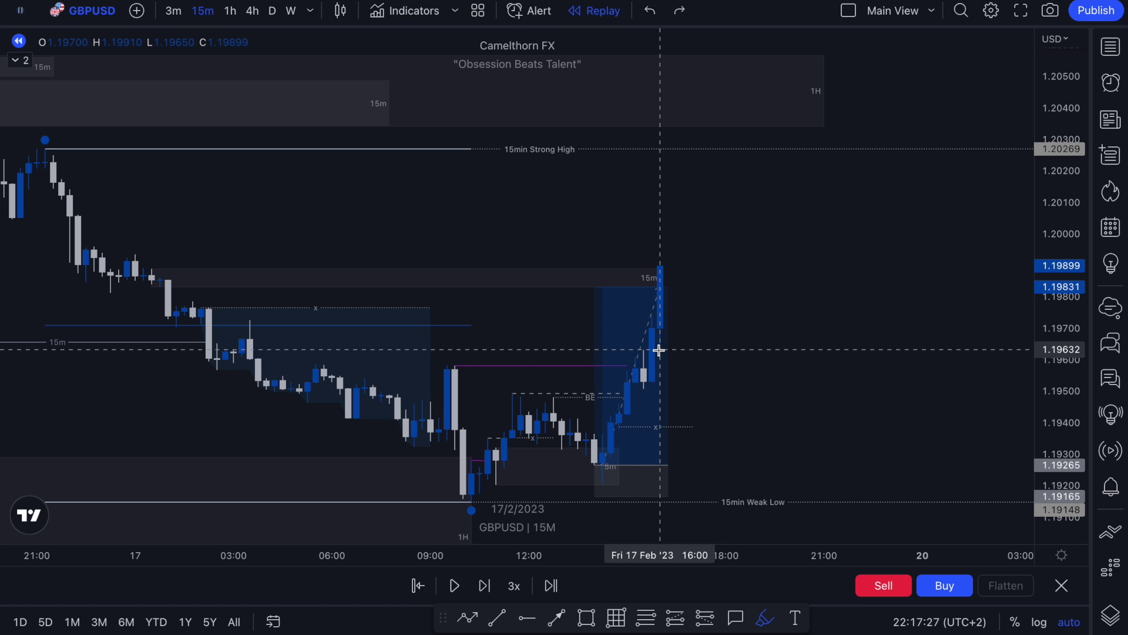
scroll(659, 347, up, 1)
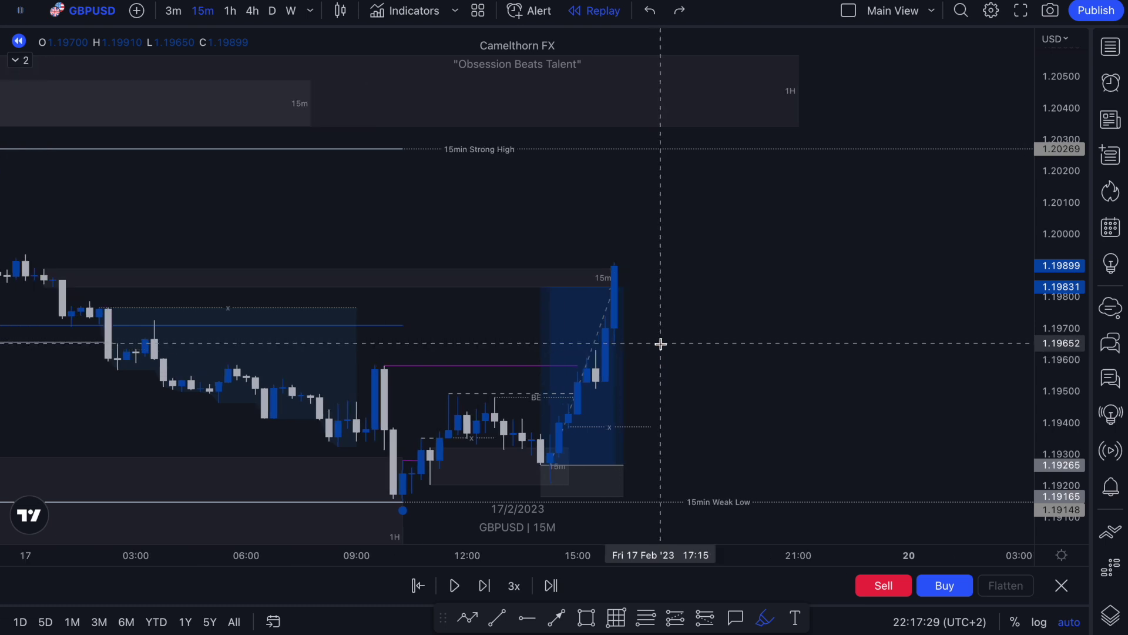
scroll(659, 344, up, 2)
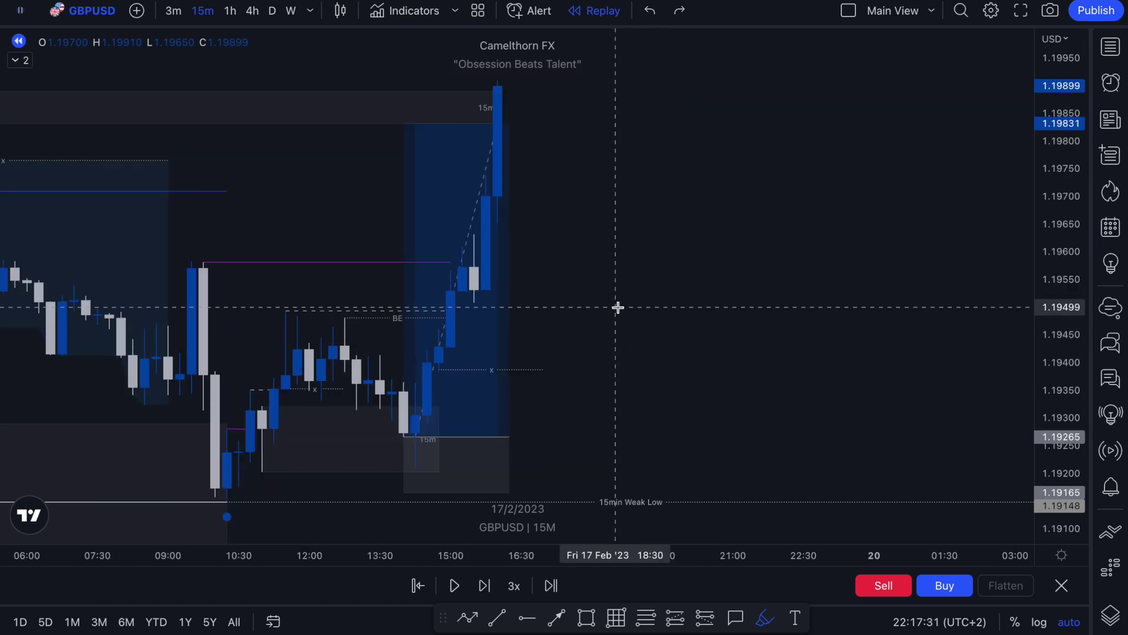
scroll(617, 308, down, 2)
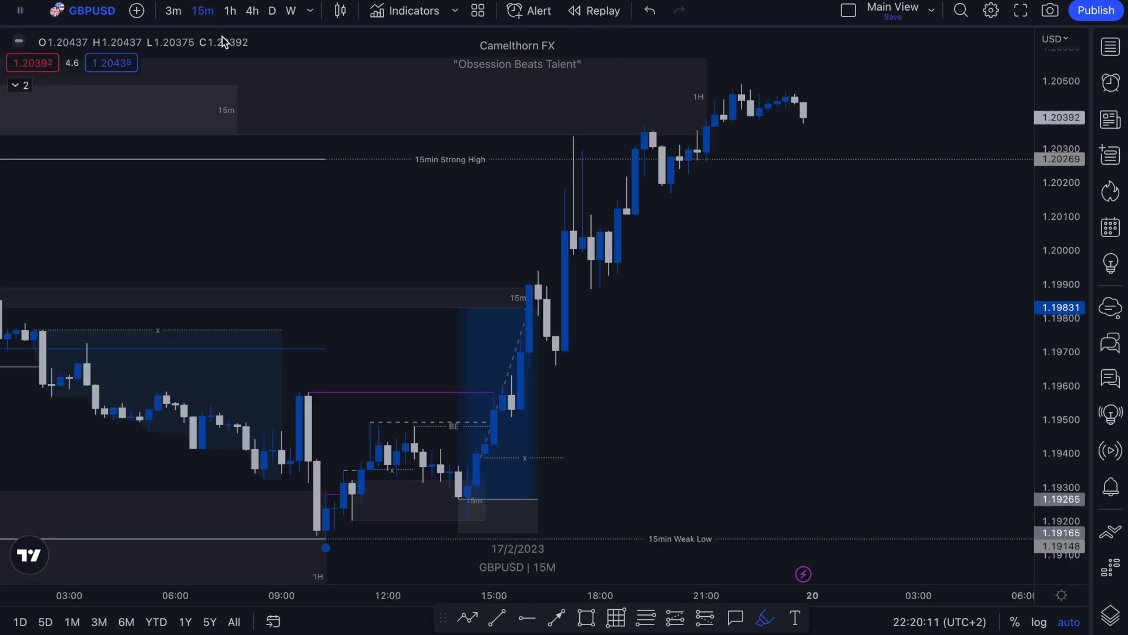
scroll(342, 234, down, 1)
drag(342, 234, 532, 264)
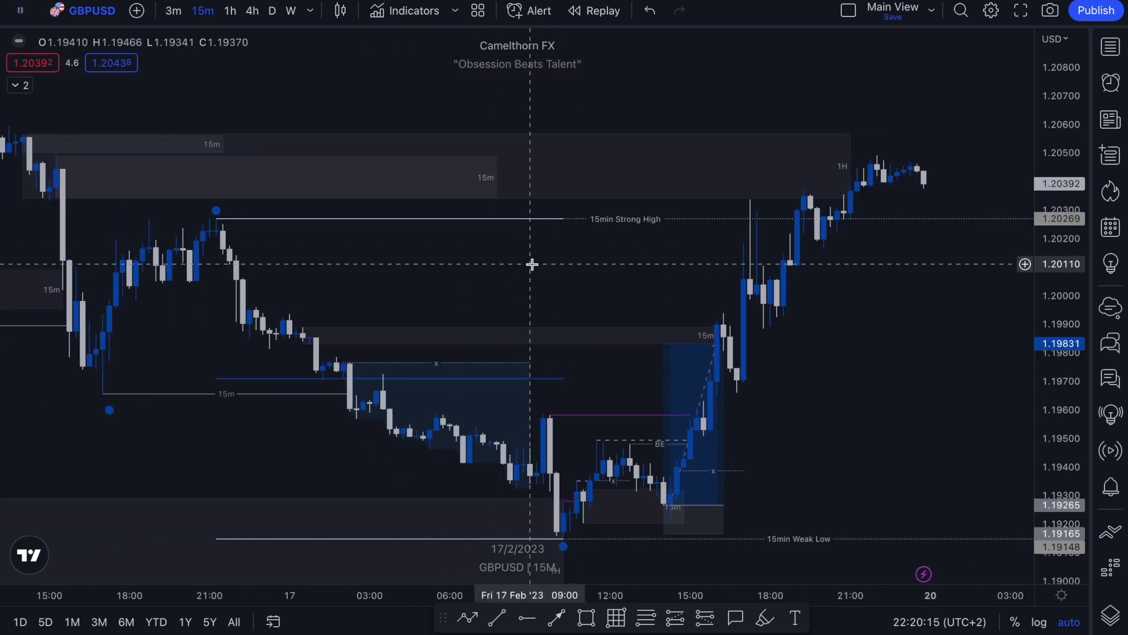